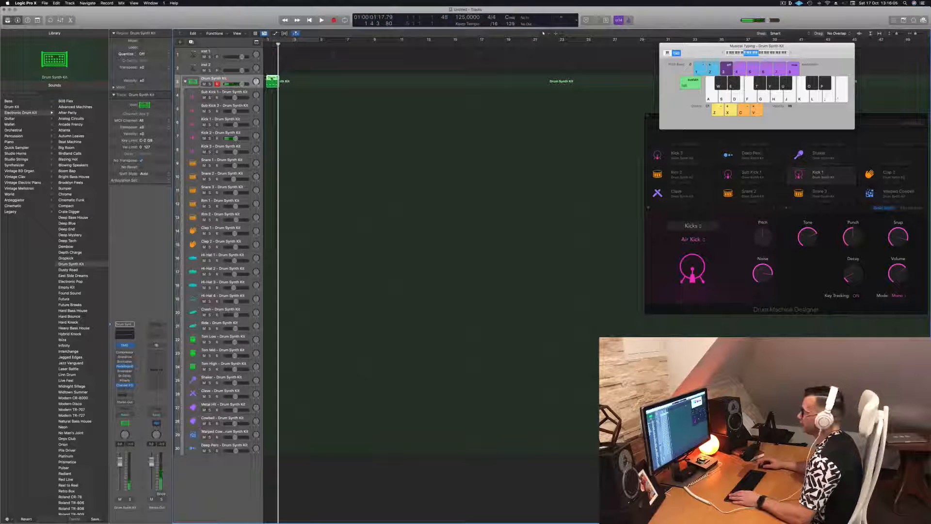
# Quantize all notes of the recorded kick region to 1/16 notes in the Piano Roll.
pyautogui.press('e')
pyautogui.press('super+a')
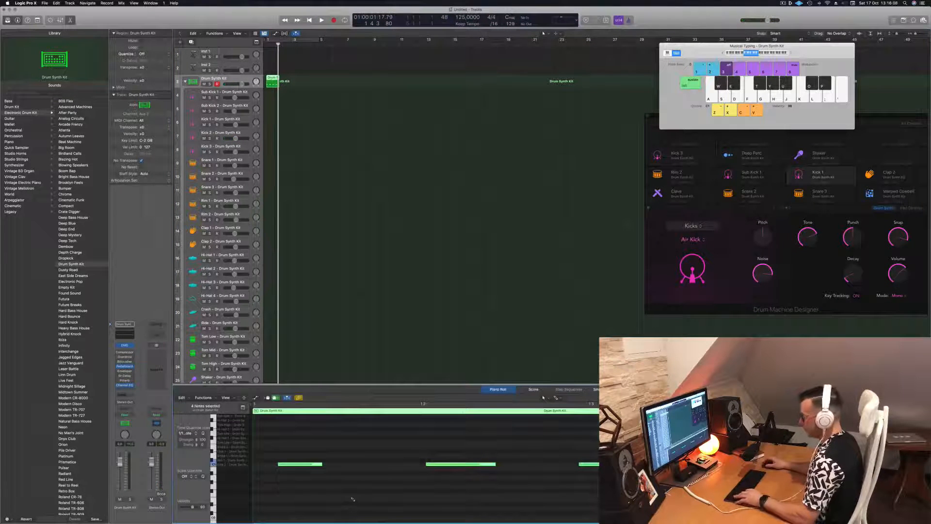
pyautogui.press('q')
pyautogui.click(364, 491)
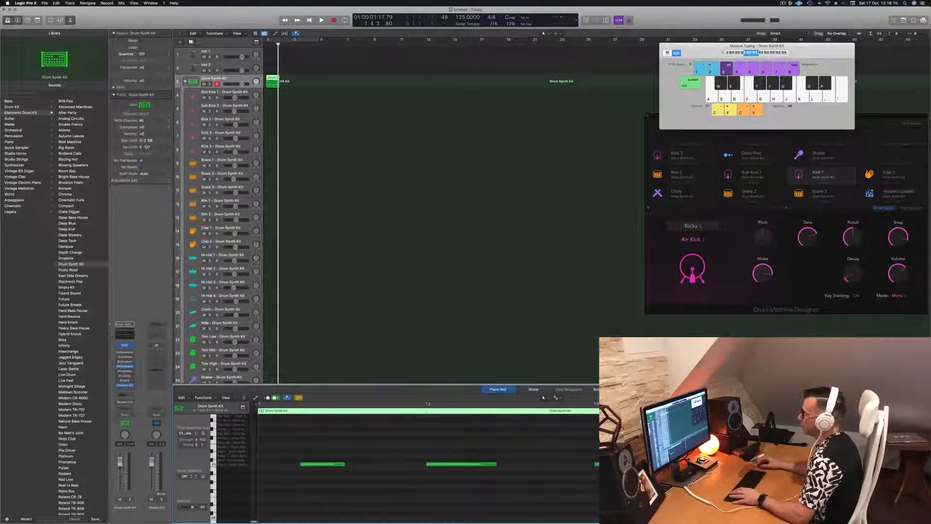
# Duplicate the quantized kick region on the Drum Synth Kit track so four consecutive one-bar regions fill the first four bars.
pyautogui.moveTo(278, 45); pyautogui.dragTo(281, 44)
pyautogui.moveTo(273, 79); pyautogui.dragTo(295, 79)
pyautogui.keyDown('shift'); pyautogui.click(270, 79); pyautogui.keyUp('shift')
pyautogui.click(237, 81)
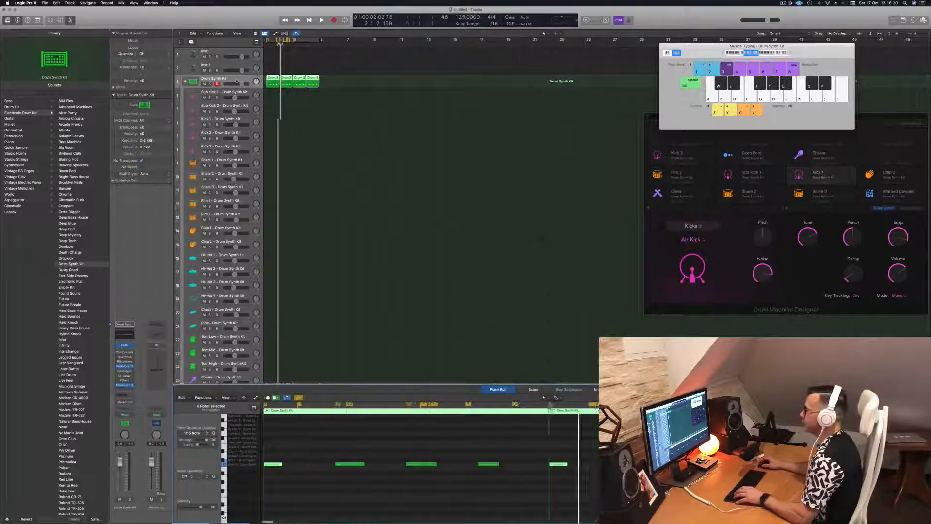
# Play the four-bar kick pattern from the start and inspect its notes in the Piano Roll.
pyautogui.press('Return')
pyautogui.press('space')
pyautogui.press('super+Left')
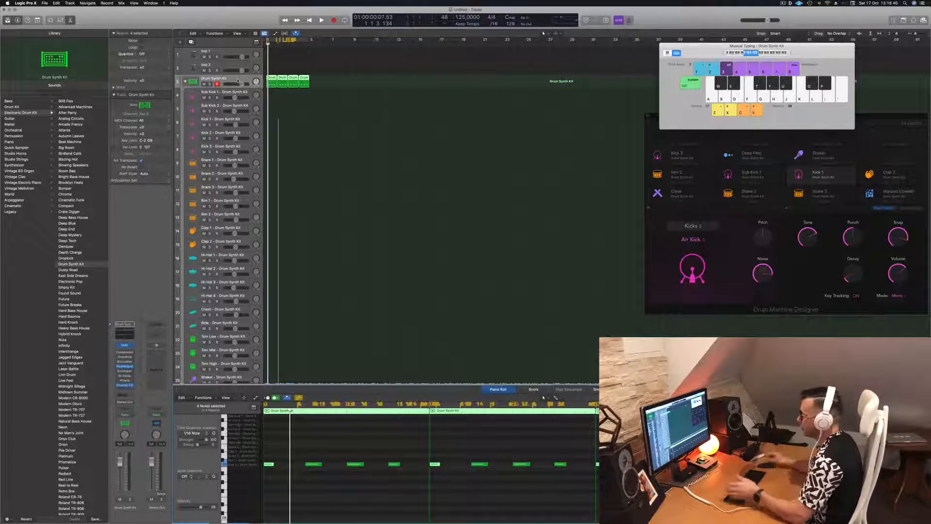
pyautogui.click(382, 450)
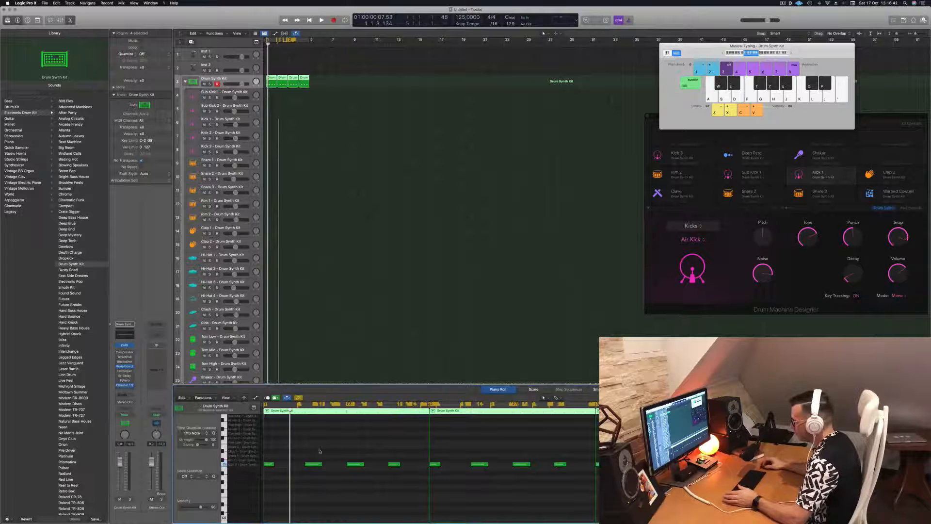
pyautogui.moveTo(320, 451); pyautogui.dragTo(411, 477)
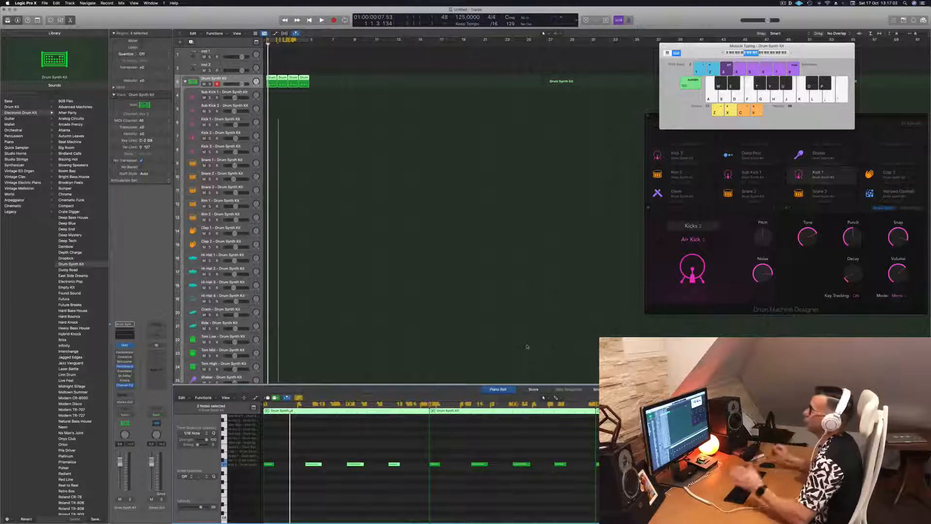
pyautogui.press('space')
# Move the four kick regions from the Drum Synth Kit track down to the Kick 2 track.
pyautogui.click(272, 79)
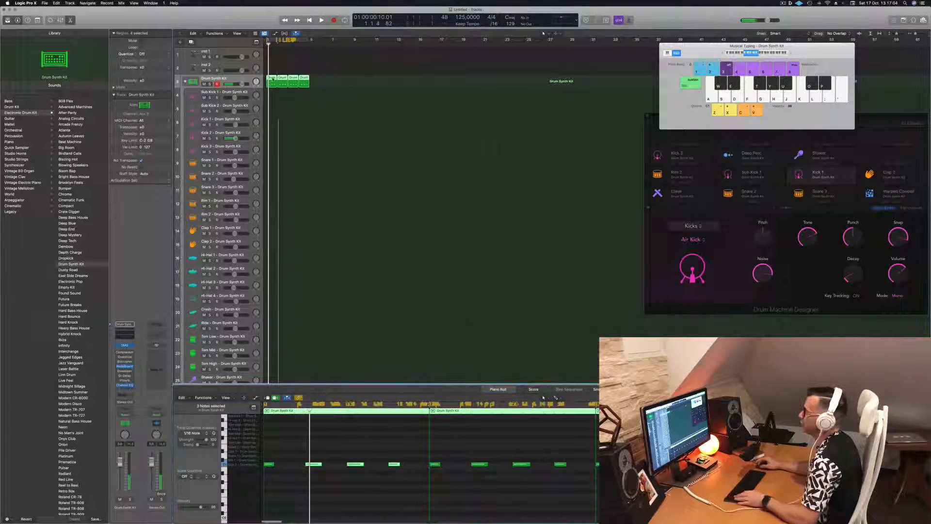
pyautogui.moveTo(273, 79); pyautogui.dragTo(273, 134)
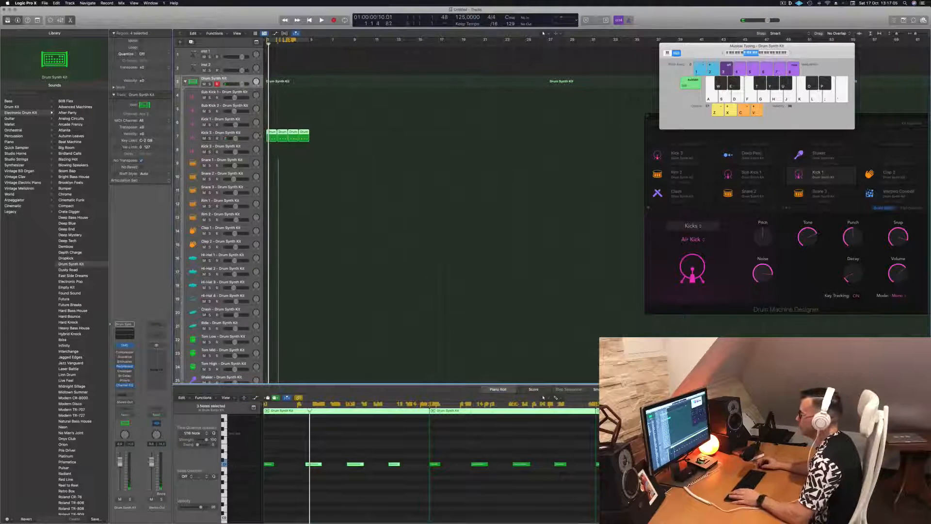
pyautogui.press('space')
# Transpose all notes in the Kick 2 regions up to the labelled note row in the Piano Roll and play them back.
pyautogui.click(291, 453)
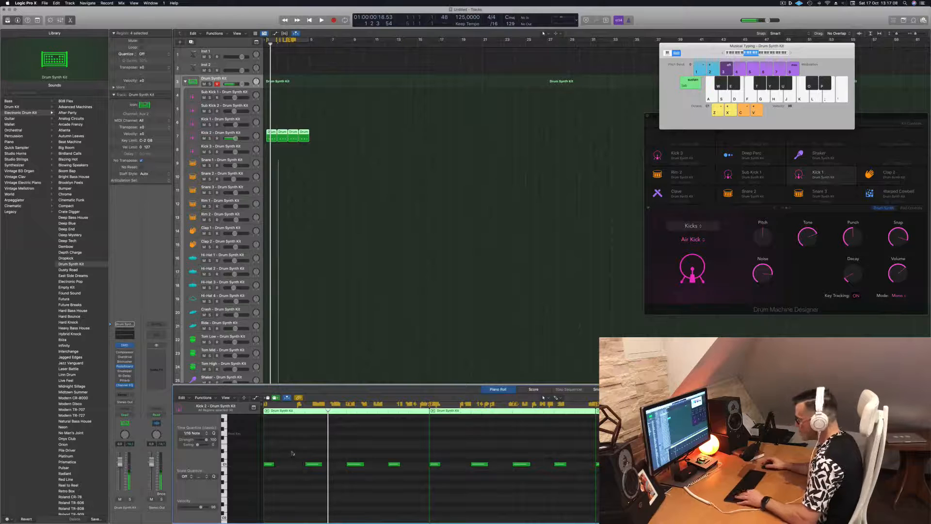
pyautogui.press('super+a')
pyautogui.hotkey('alt', 'Up')
pyautogui.hotkey('alt', 'Up')
pyautogui.hotkey('alt', 'Up')
pyautogui.hotkey('alt', 'Up')
pyautogui.hotkey('alt', 'Up')
pyautogui.hotkey('alt', 'Up')
pyautogui.hotkey('alt', 'Up')
pyautogui.hotkey('alt', 'Up')
pyautogui.hotkey('alt', 'Up')
pyautogui.hotkey('alt', 'Up')
pyautogui.hotkey('alt', 'Up')
pyautogui.hotkey('alt', 'Up')
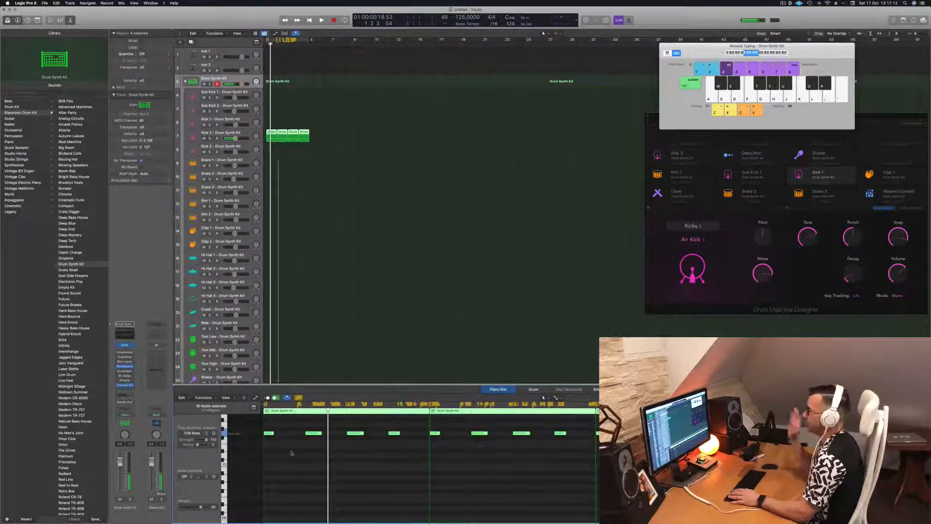
pyautogui.press('space')
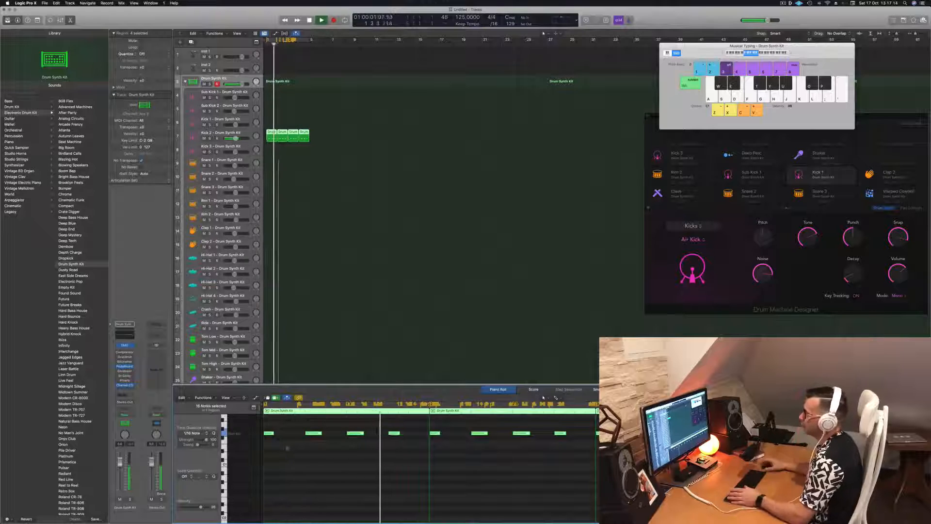
# Select the Kick 2 track, restart playback and open its Drum Synth plug-in, placing the window over the empty arrangement area.
pyautogui.click(243, 135)
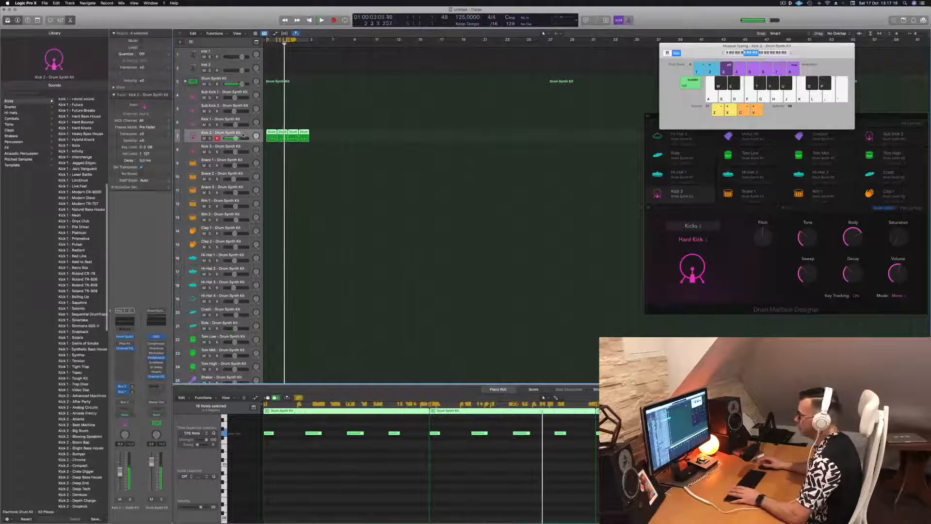
pyautogui.press('Return')
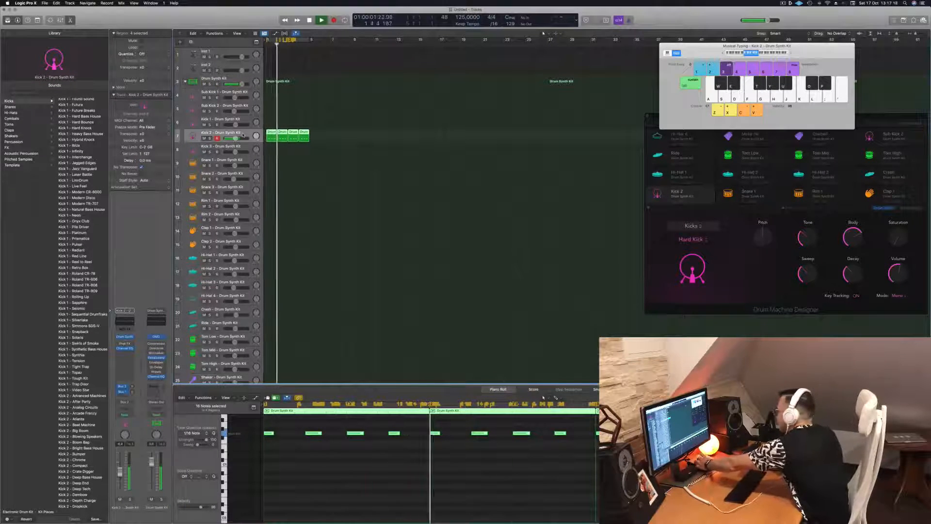
pyautogui.press('Return')
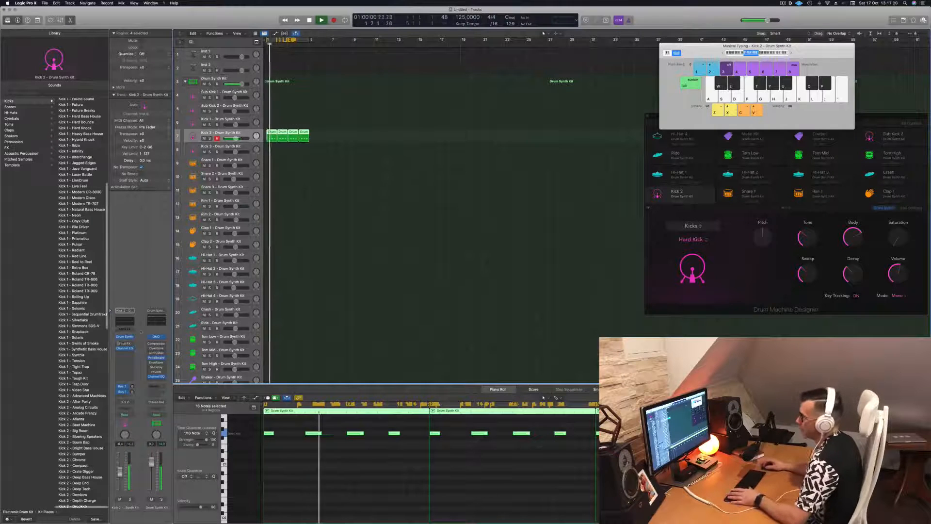
pyautogui.click(125, 336)
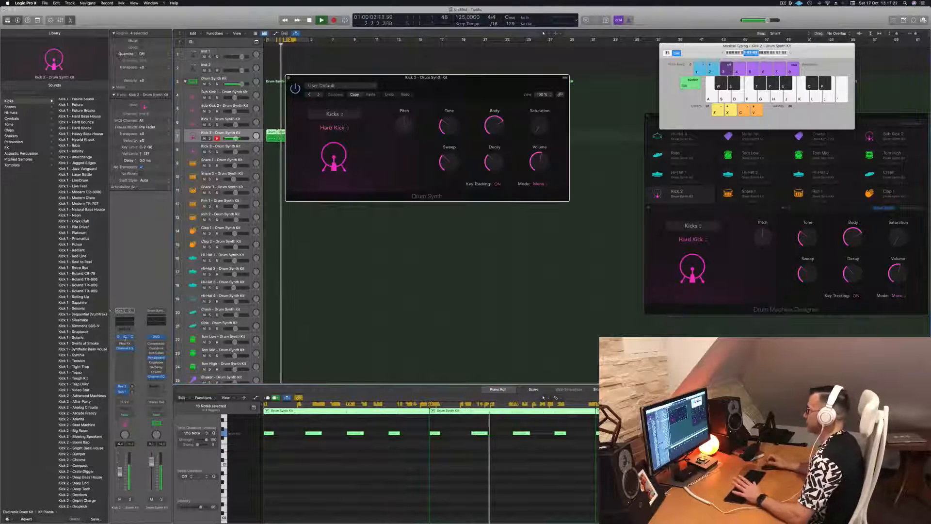
pyautogui.moveTo(468, 79); pyautogui.dragTo(529, 145)
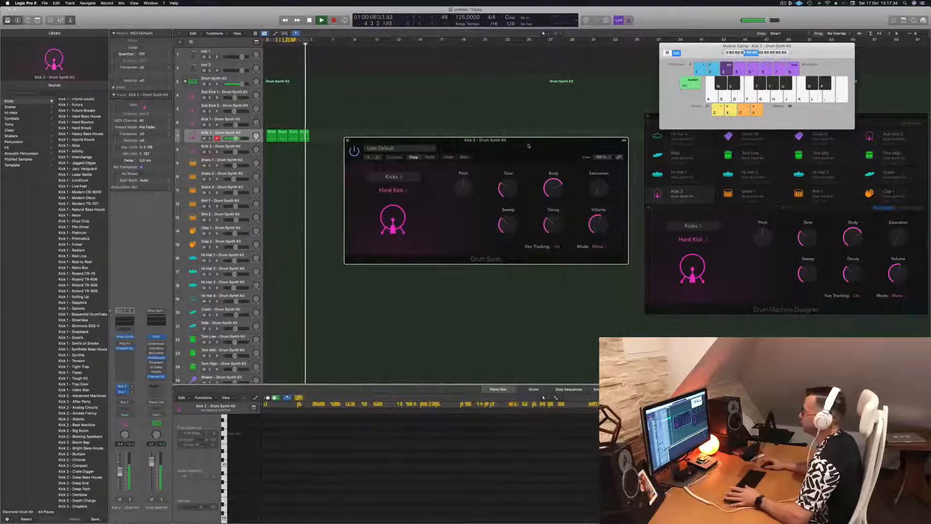
pyautogui.moveTo(528, 145); pyautogui.dragTo(523, 148)
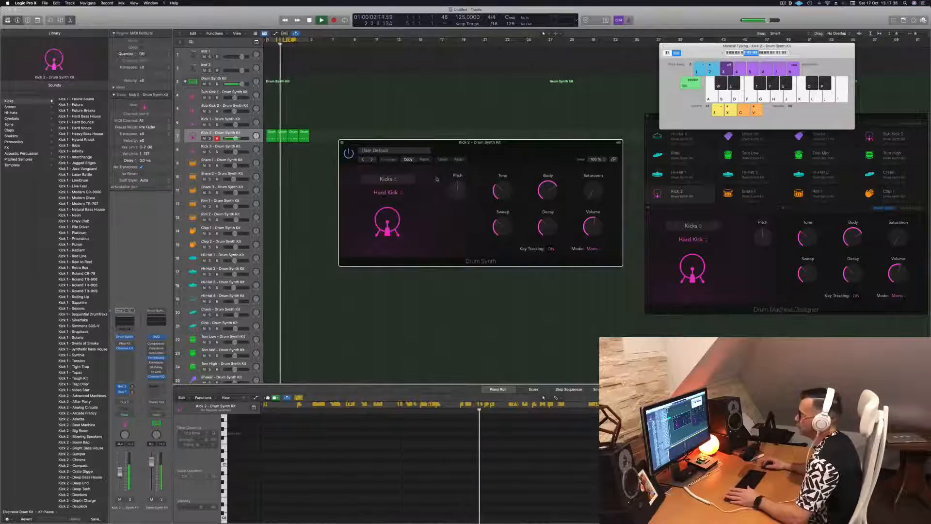
# Try out the Hard Kick's Pitch and Tone controls during playback and lower its Sweep.
pyautogui.moveTo(457, 190); pyautogui.dragTo(457, 208)
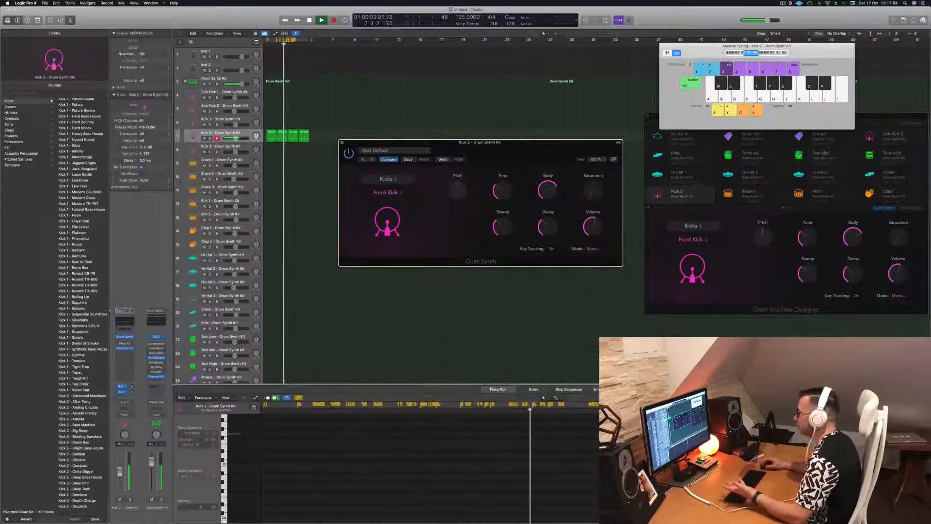
pyautogui.moveTo(501, 191)
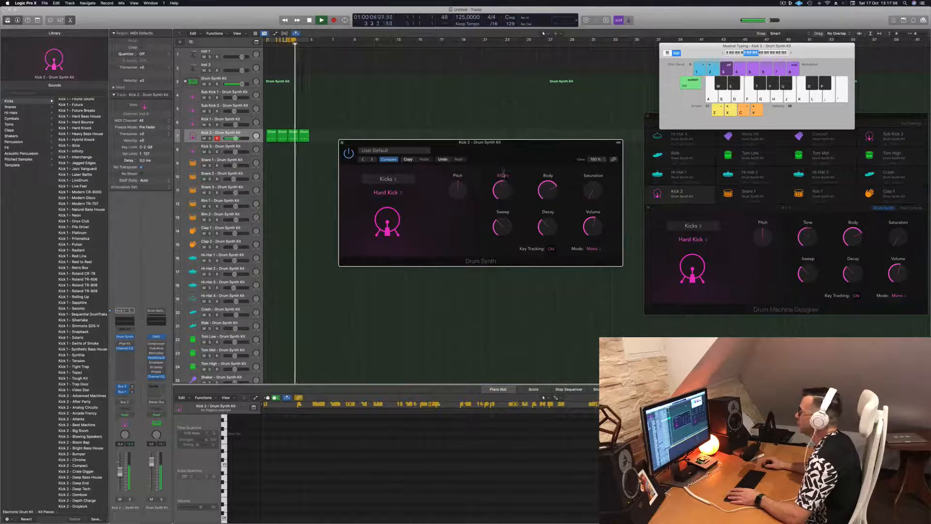
pyautogui.moveTo(504, 163); pyautogui.dragTo(503, 189)
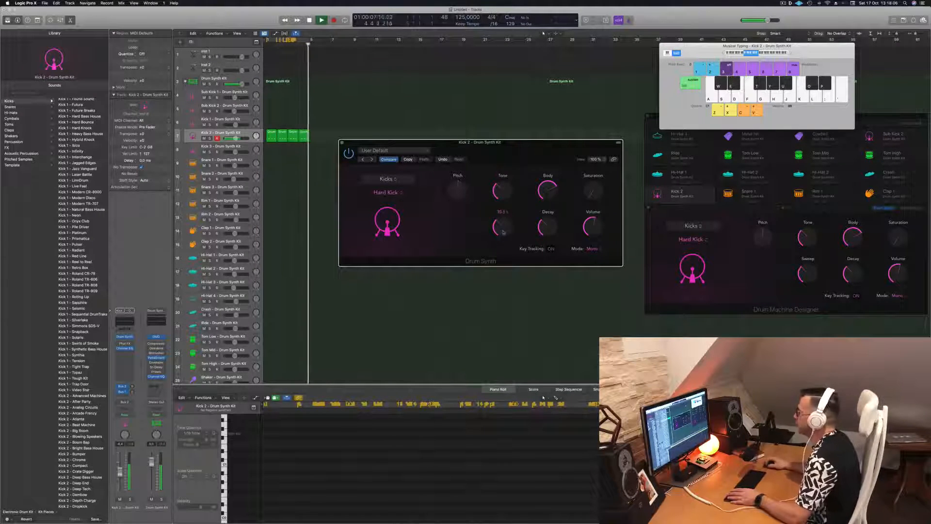
pyautogui.moveTo(507, 227)
pyautogui.mouseDown()
pyautogui.moveTo(508, 215)
pyautogui.moveTo(507, 232)
pyautogui.mouseUp()
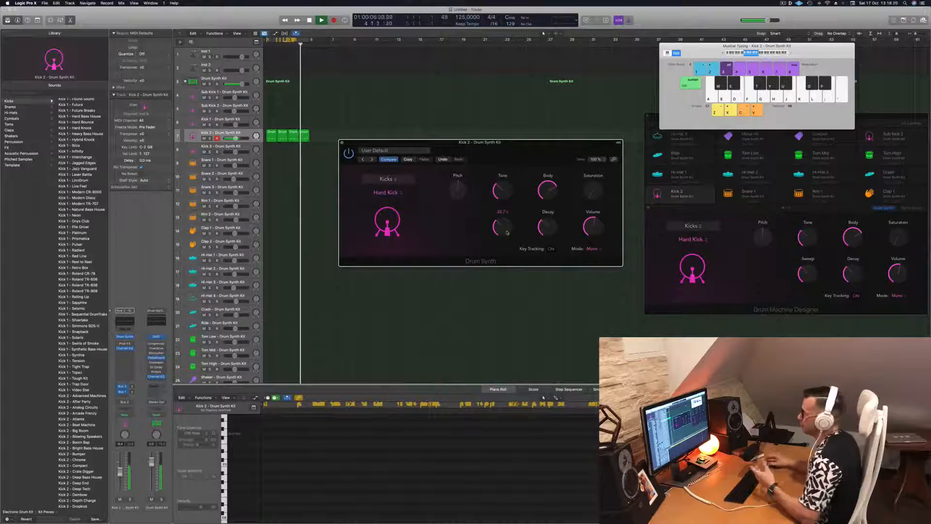
pyautogui.moveTo(504, 233)
pyautogui.mouseDown()
pyautogui.moveTo(507, 207)
pyautogui.moveTo(507, 259)
pyautogui.moveTo(508, 247)
pyautogui.mouseUp()
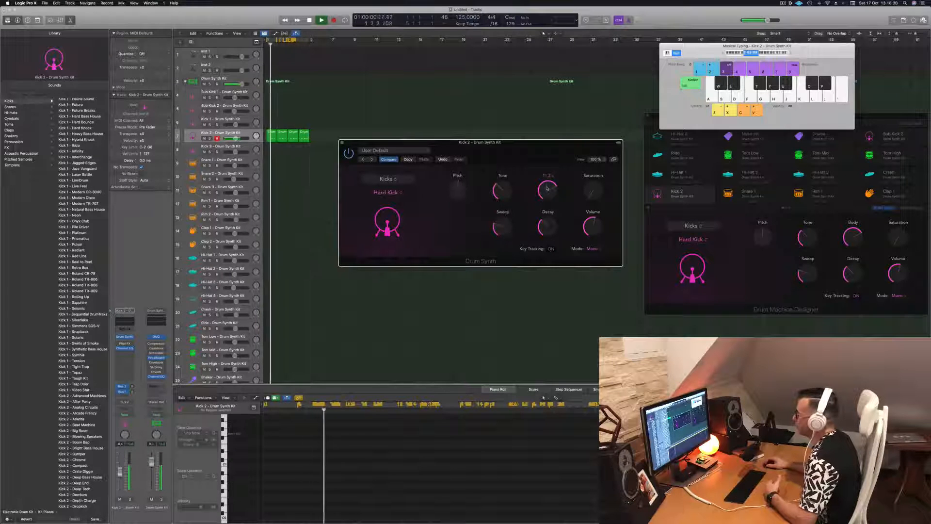
# Reduce the Hard Kick's Body, raise its Saturation slightly, fine-tune its Decay and close the Drum Synth plug-in.
pyautogui.moveTo(548, 190)
pyautogui.mouseDown()
pyautogui.moveTo(549, 246)
pyautogui.moveTo(552, 187)
pyautogui.mouseUp()
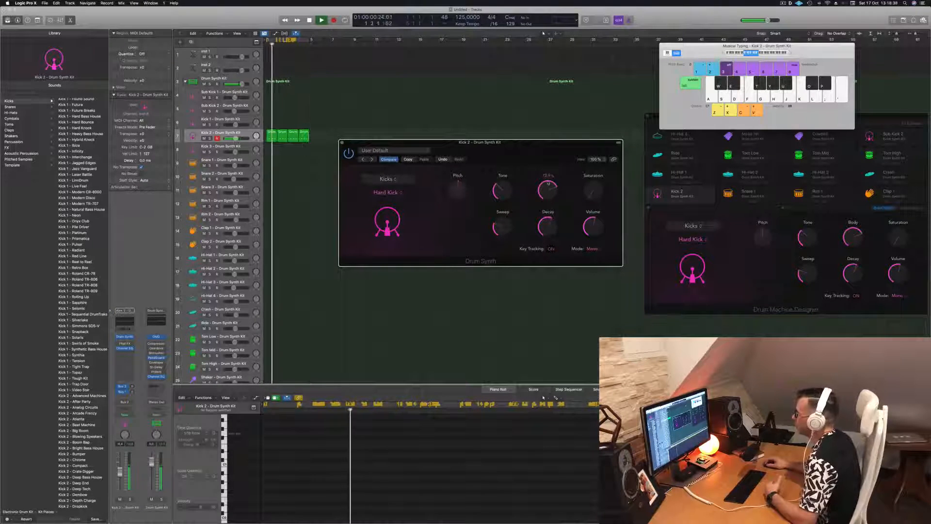
pyautogui.moveTo(549, 215)
pyautogui.mouseDown()
pyautogui.moveTo(556, 274)
pyautogui.moveTo(561, 228)
pyautogui.mouseUp()
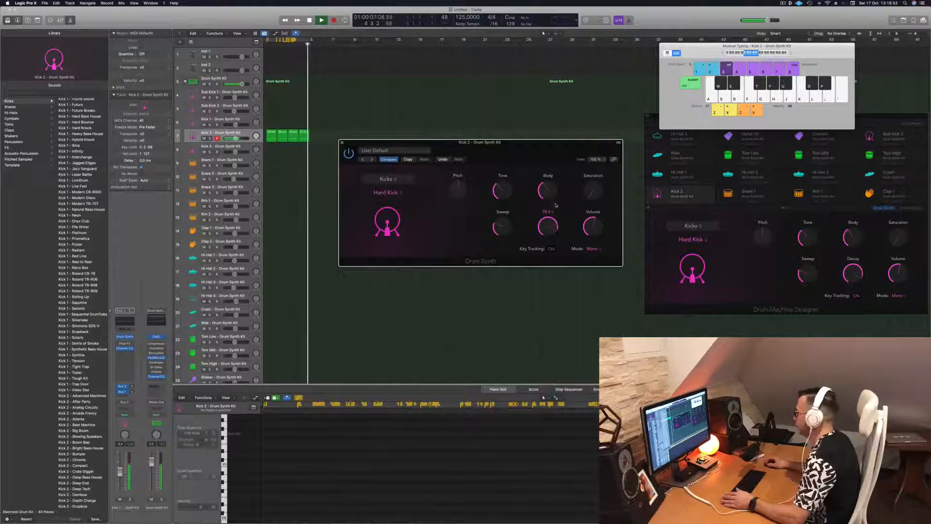
pyautogui.moveTo(556, 205); pyautogui.dragTo(556, 231)
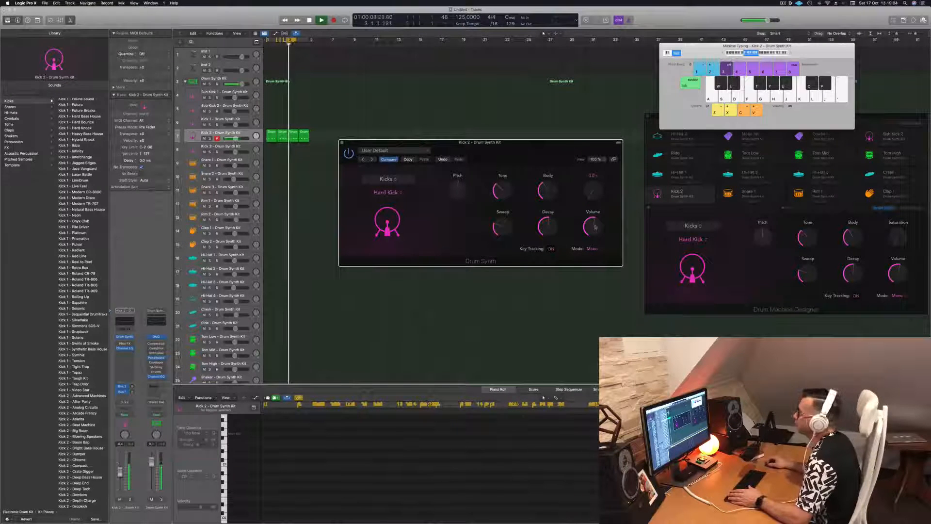
pyautogui.moveTo(595, 191); pyautogui.dragTo(596, 177)
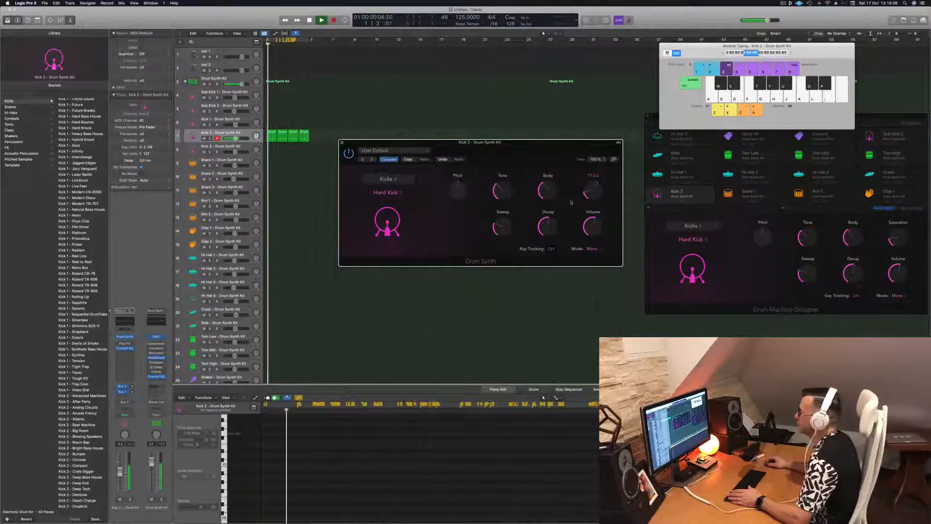
pyautogui.moveTo(557, 213); pyautogui.dragTo(551, 226)
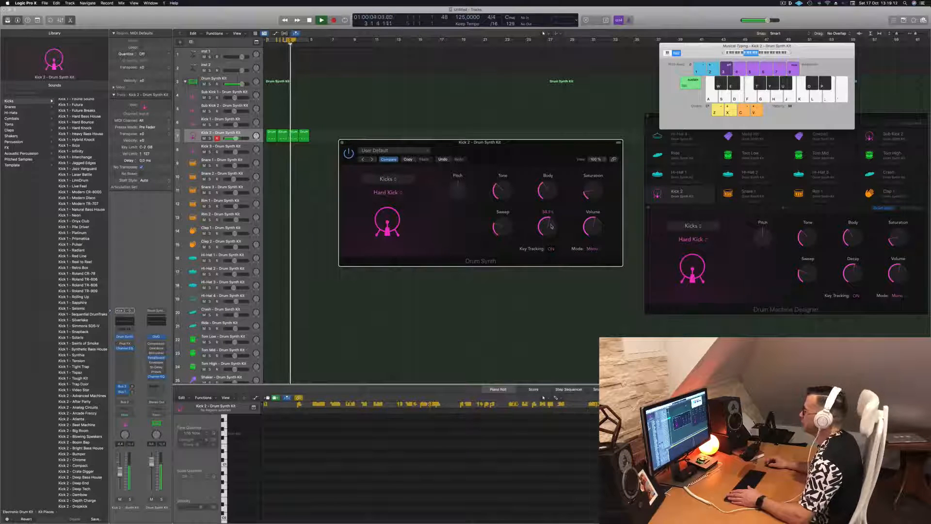
pyautogui.moveTo(375, 145); pyautogui.dragTo(377, 145)
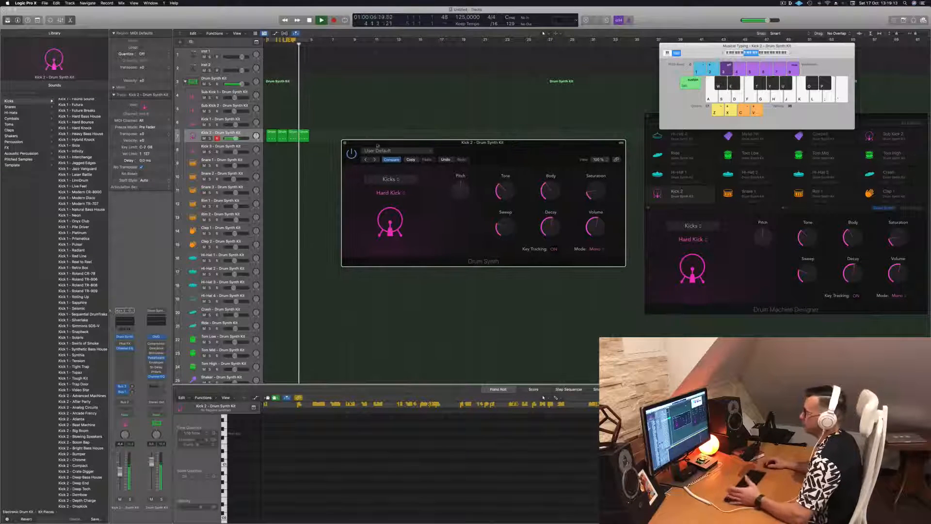
pyautogui.click(344, 144)
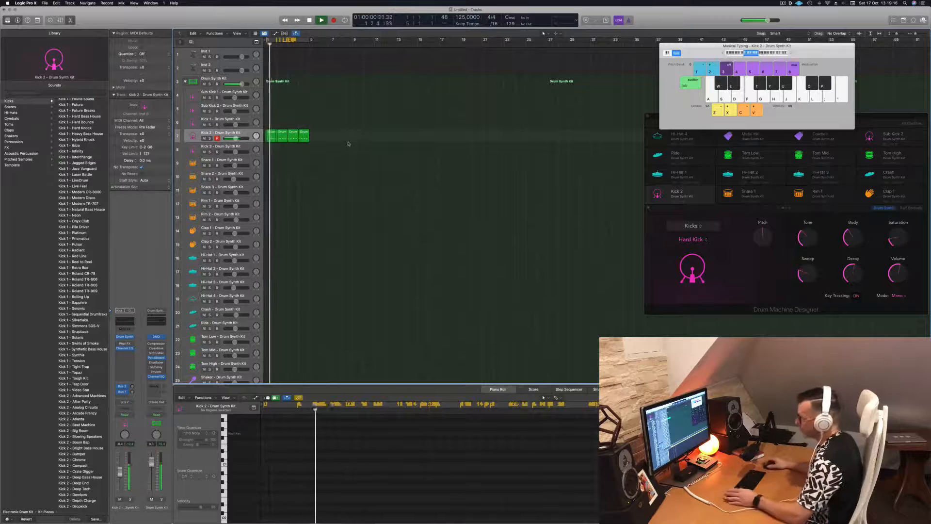
# Stop playback and copy the first Kick 2 region to the start of the Snare 1 track.
pyautogui.click(251, 134)
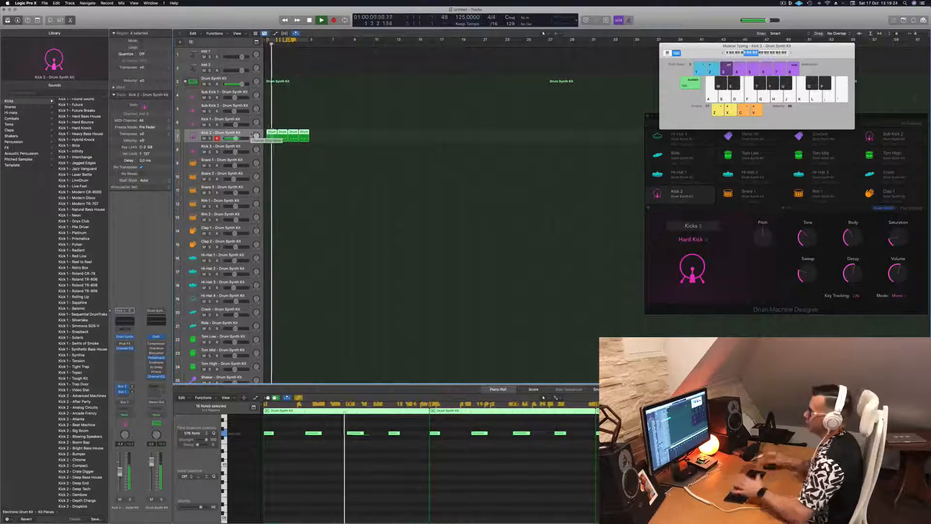
pyautogui.press('space')
pyautogui.click(271, 133)
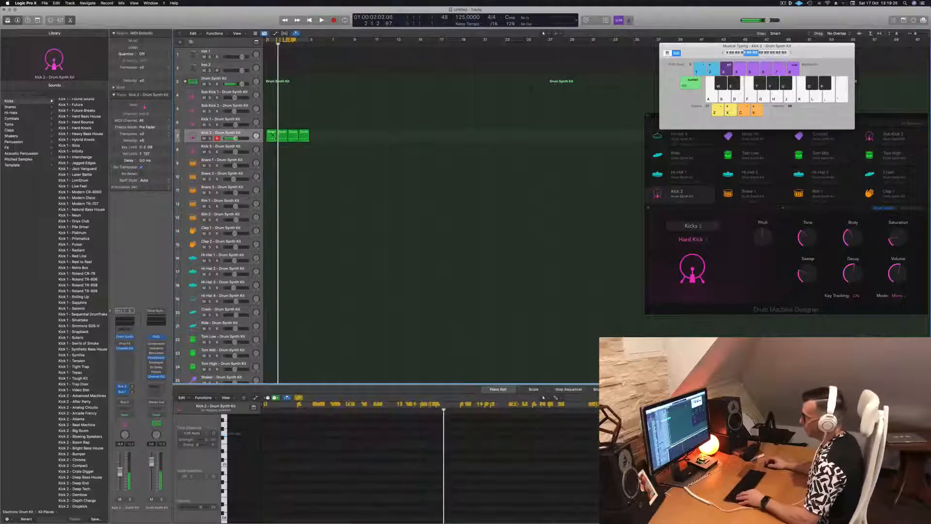
pyautogui.moveTo(270, 132); pyautogui.dragTo(271, 162)
# Delete the first and third notes from the Snare 1 region, duplicate it to fill four bars and play the beat.
pyautogui.scroll(-2, 315, 474)
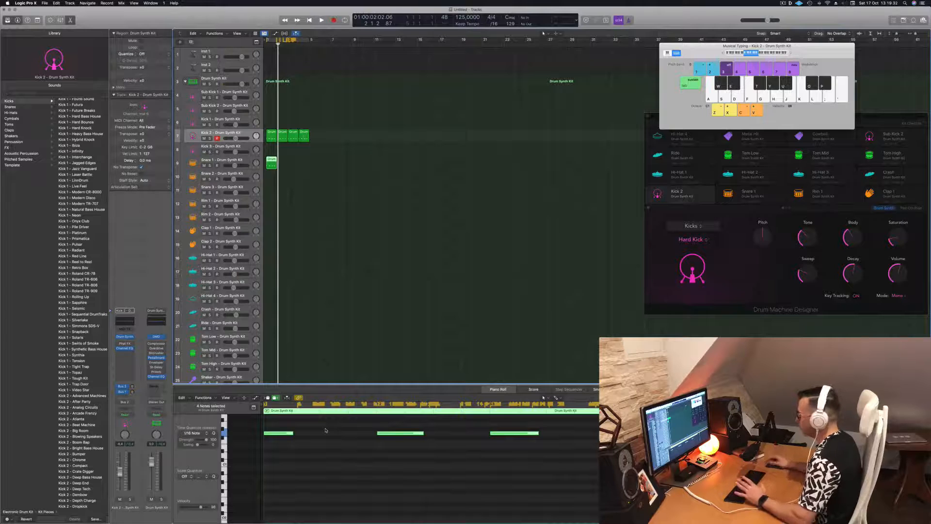
pyautogui.moveTo(328, 429); pyautogui.dragTo(279, 445)
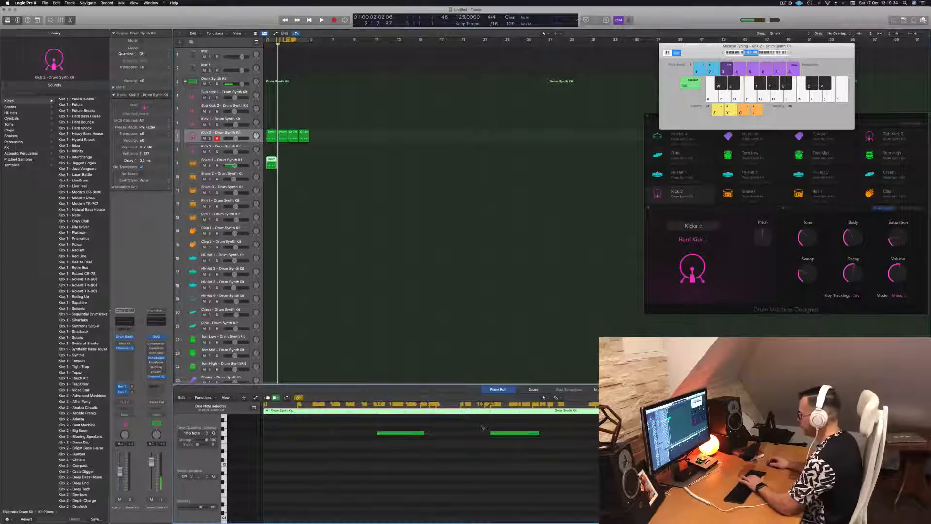
pyautogui.moveTo(482, 428); pyautogui.dragTo(527, 454)
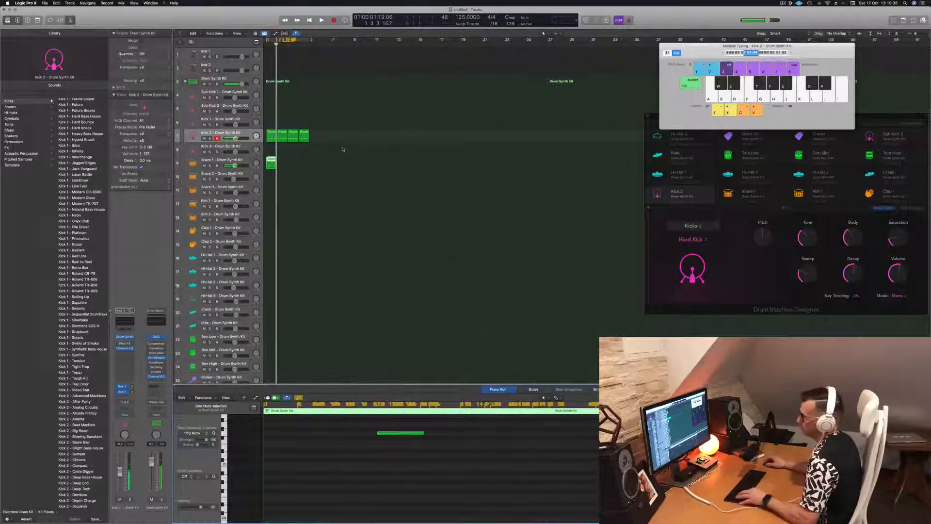
pyautogui.moveTo(270, 160); pyautogui.dragTo(294, 163)
pyautogui.press('space')
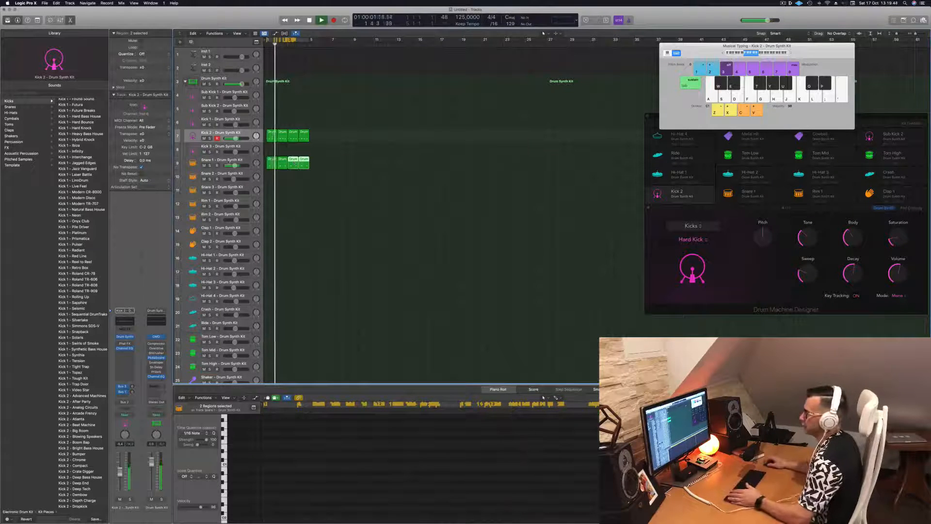
# Select the Snare 1 track, restart playback and open its Drum Synth plug-in.
pyautogui.click(238, 160)
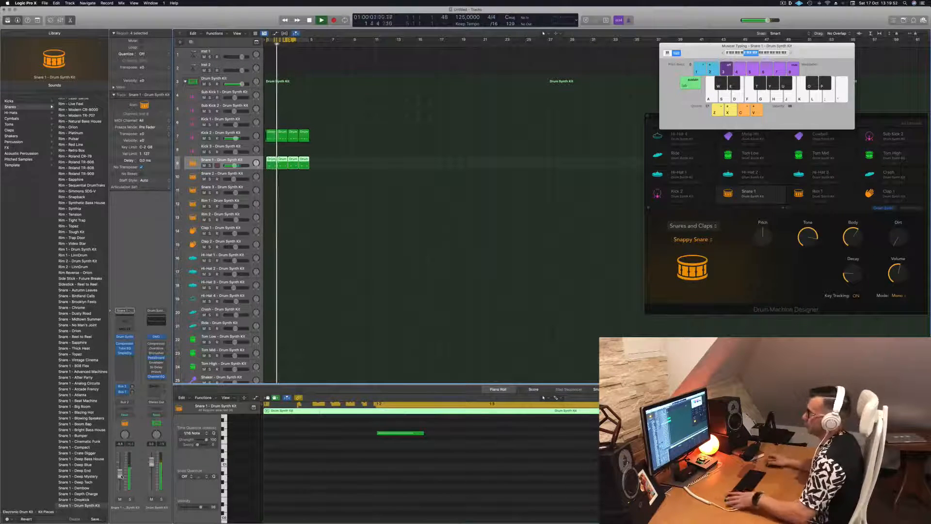
pyautogui.click(353, 196)
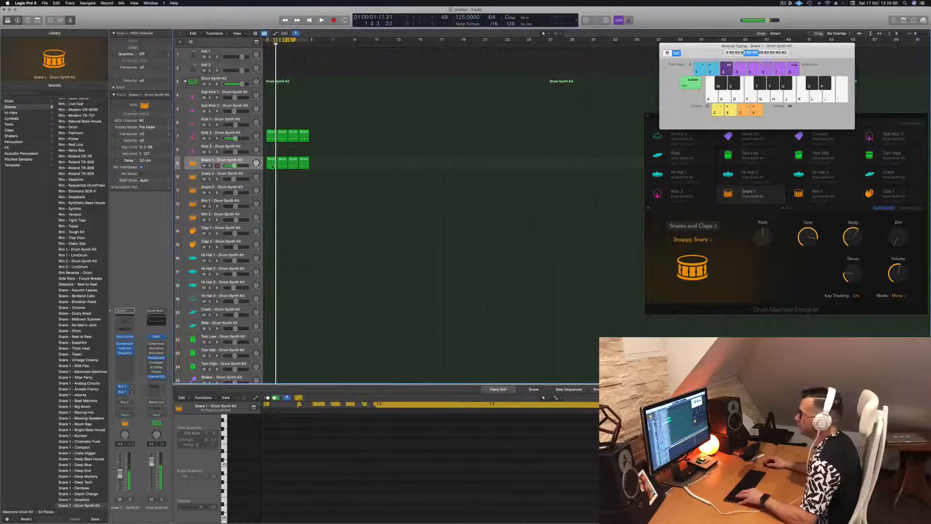
pyautogui.click(271, 162)
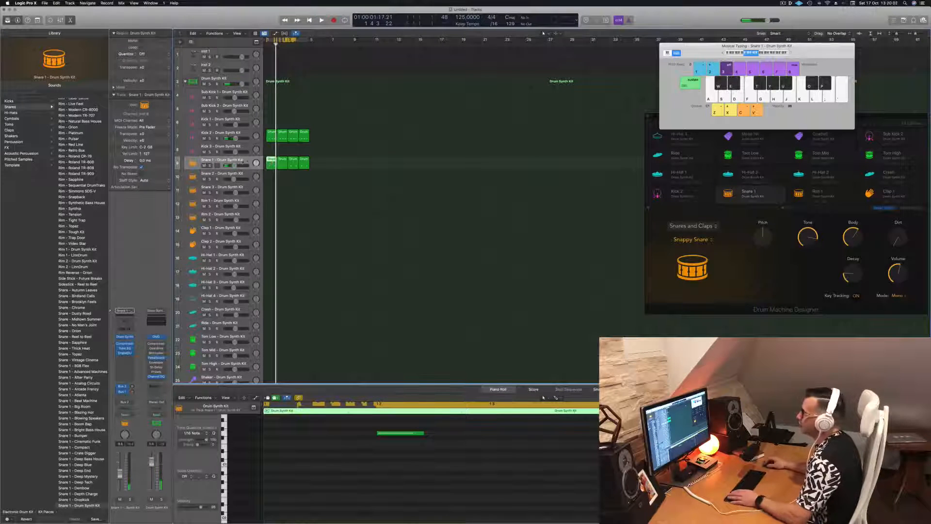
pyautogui.press('space')
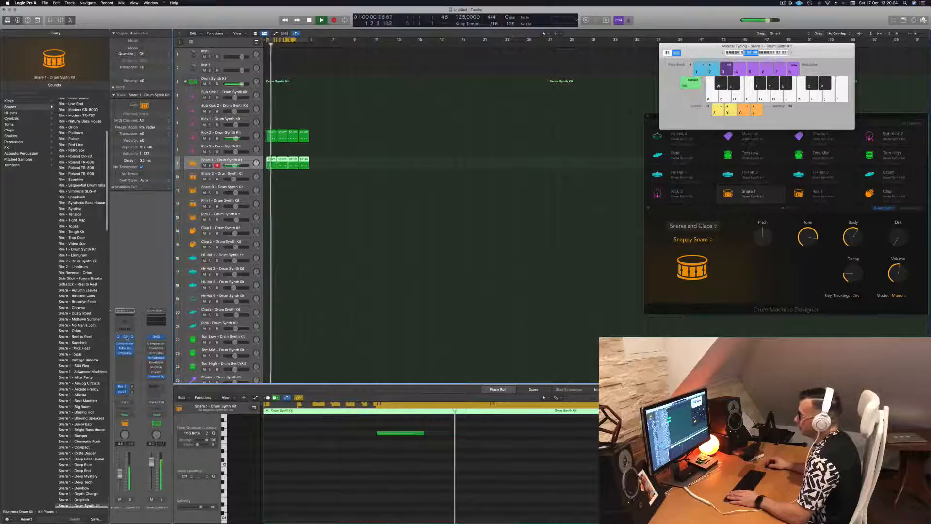
pyautogui.click(125, 336)
pyautogui.moveTo(494, 95); pyautogui.dragTo(517, 100)
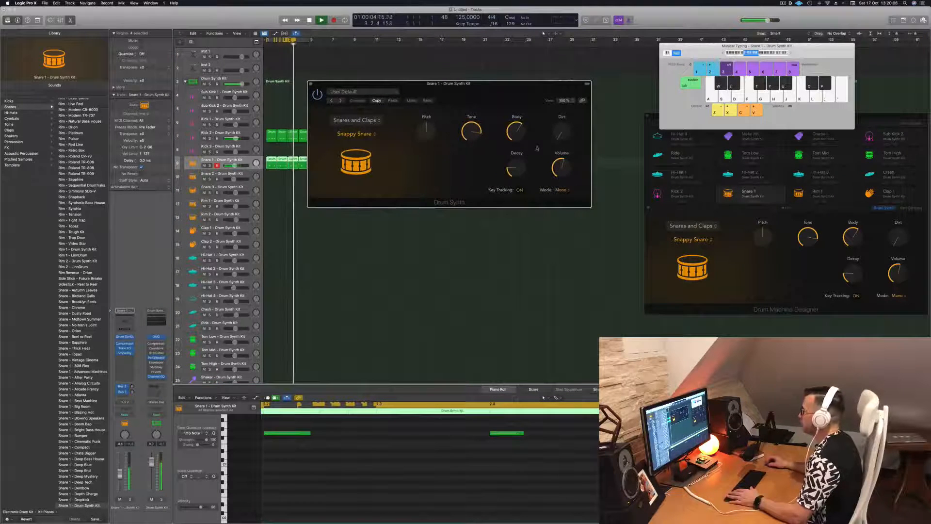
# Shape the Snappy Snare by raising its Decay and Dirt, lowering its Tone slightly and trying out the Pitch control.
pyautogui.moveTo(515, 167); pyautogui.dragTo(521, 142)
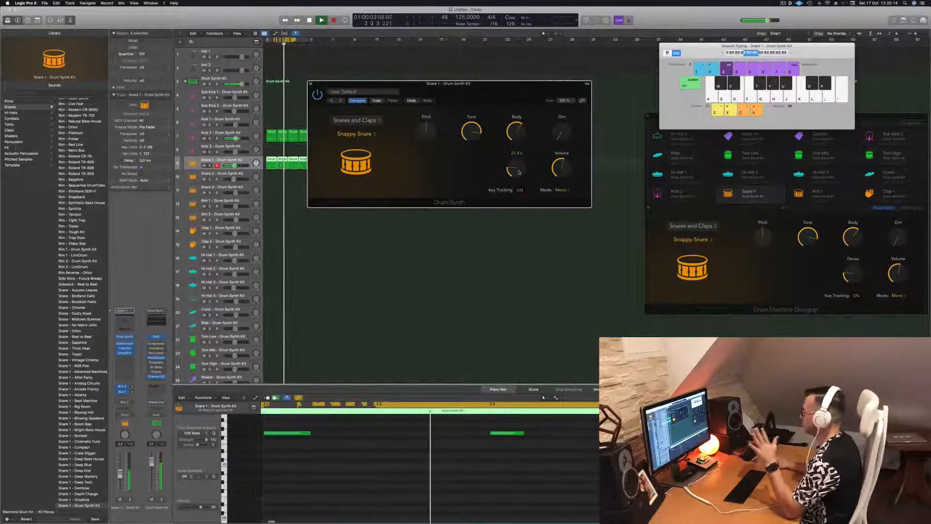
pyautogui.moveTo(518, 172); pyautogui.dragTo(565, 104)
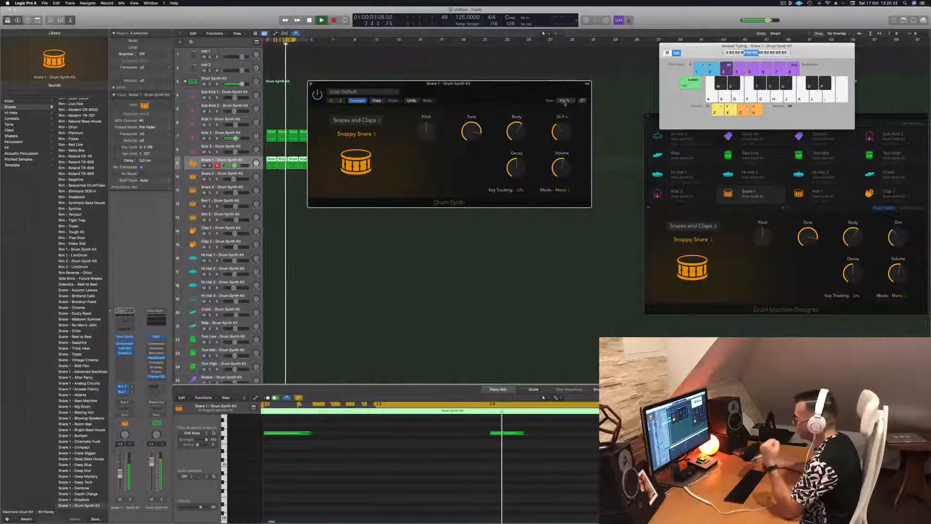
pyautogui.moveTo(471, 130); pyautogui.dragTo(474, 224)
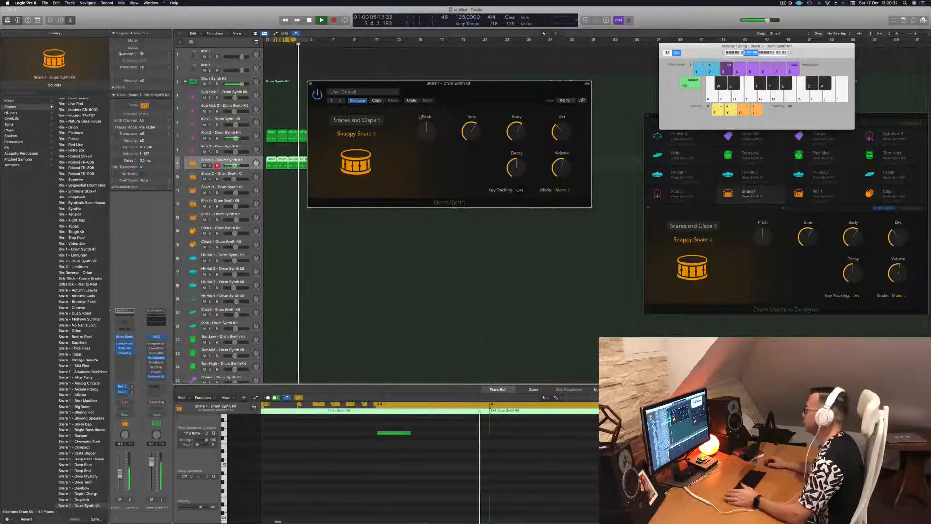
pyautogui.moveTo(426, 129)
pyautogui.mouseDown()
pyautogui.moveTo(429, 136)
pyautogui.moveTo(433, 127)
pyautogui.mouseUp()
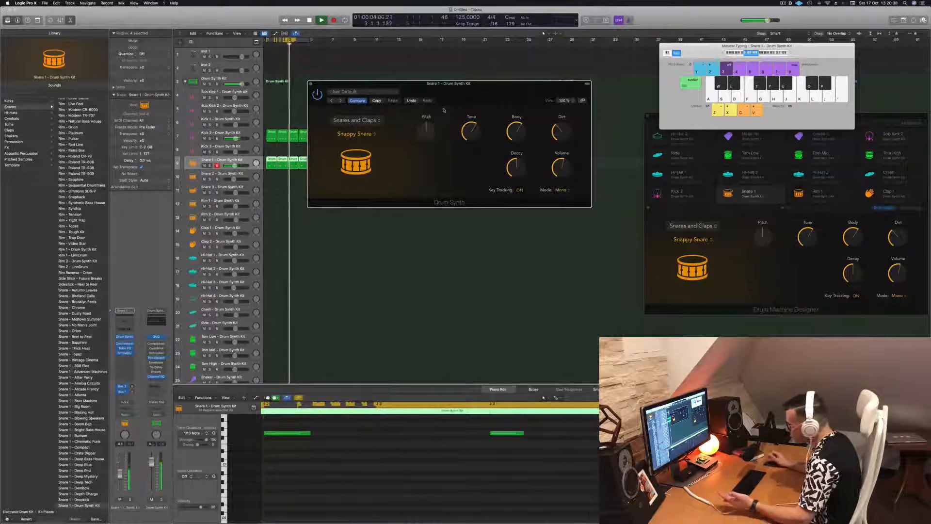
# Close the Snare 1 Drum Synth plug-in and lower the Snare 1 track's volume slightly.
pyautogui.moveTo(477, 88); pyautogui.dragTo(528, 119)
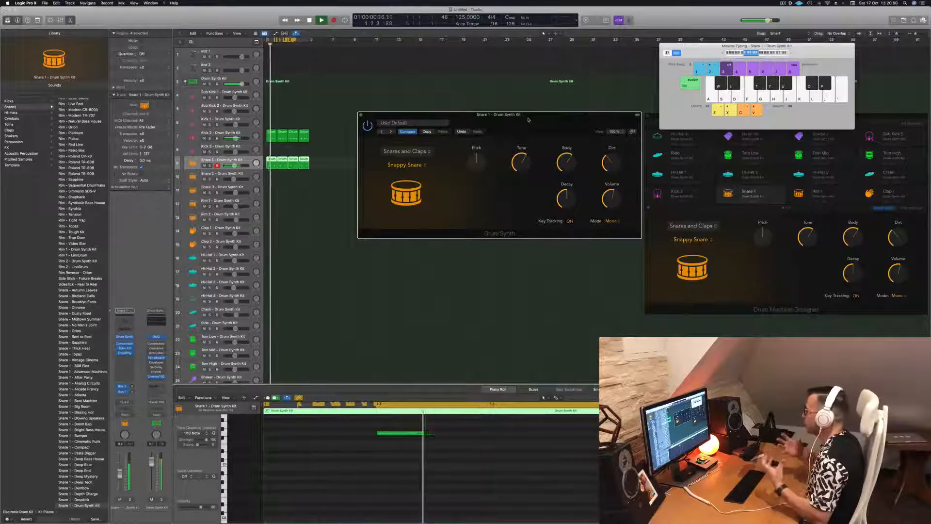
pyautogui.moveTo(528, 120); pyautogui.dragTo(478, 114)
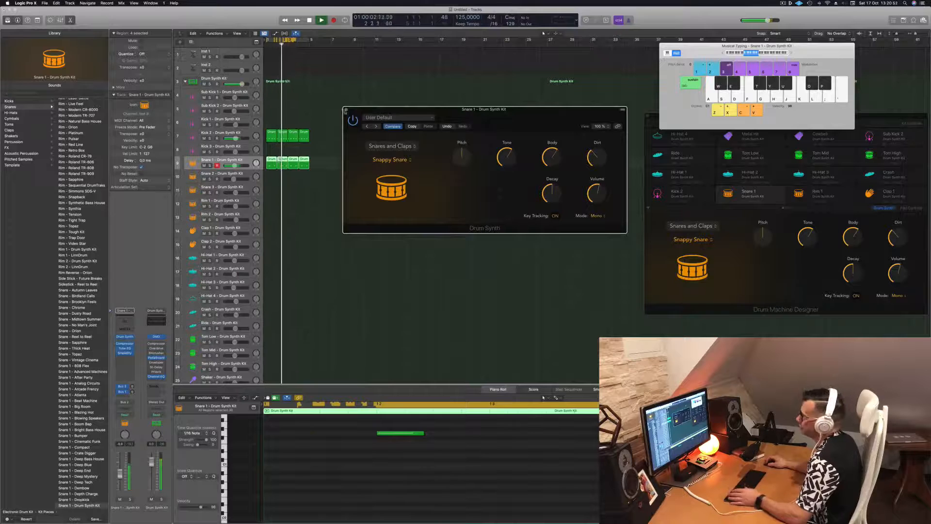
pyautogui.click(346, 110)
pyautogui.click(347, 188)
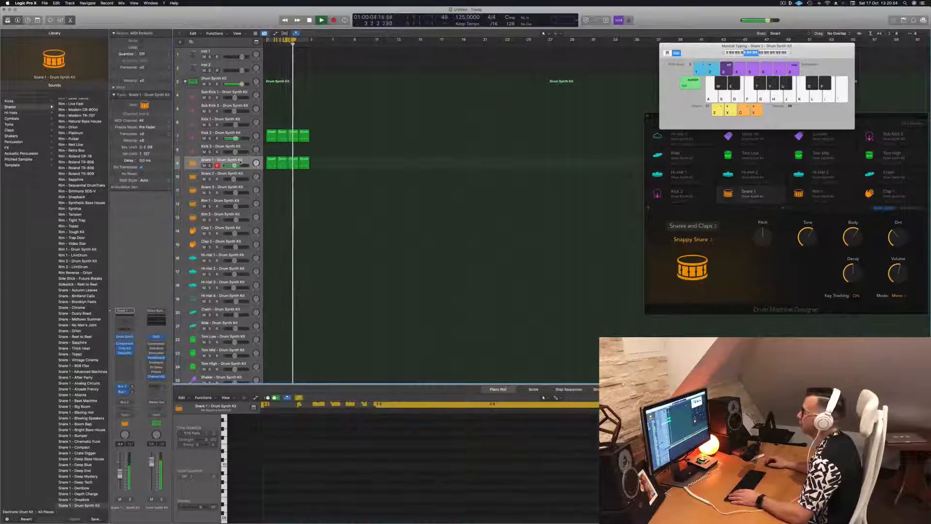
pyautogui.click(240, 162)
pyautogui.moveTo(235, 165); pyautogui.dragTo(234, 165)
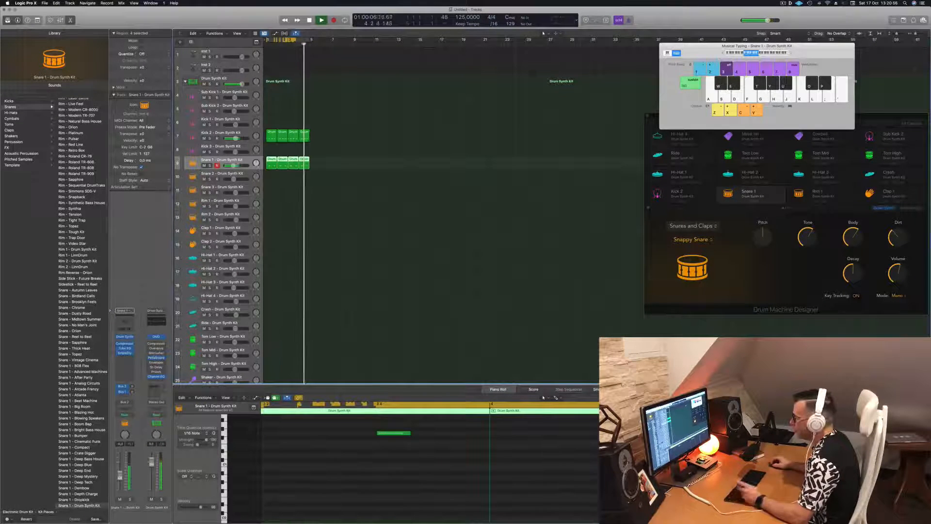
pyautogui.click(348, 232)
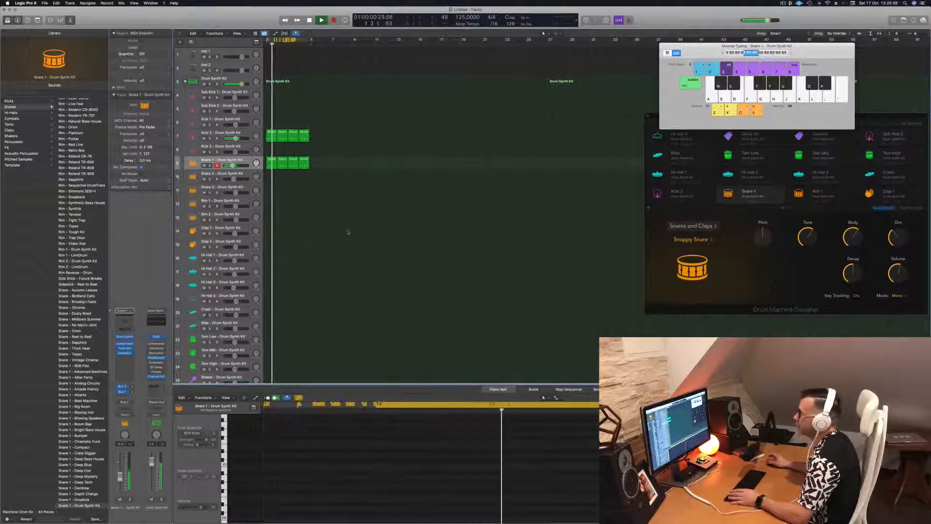
# Copy the first Kick 2 region to the start of the Clap 2 track and stop playback.
pyautogui.click(271, 135)
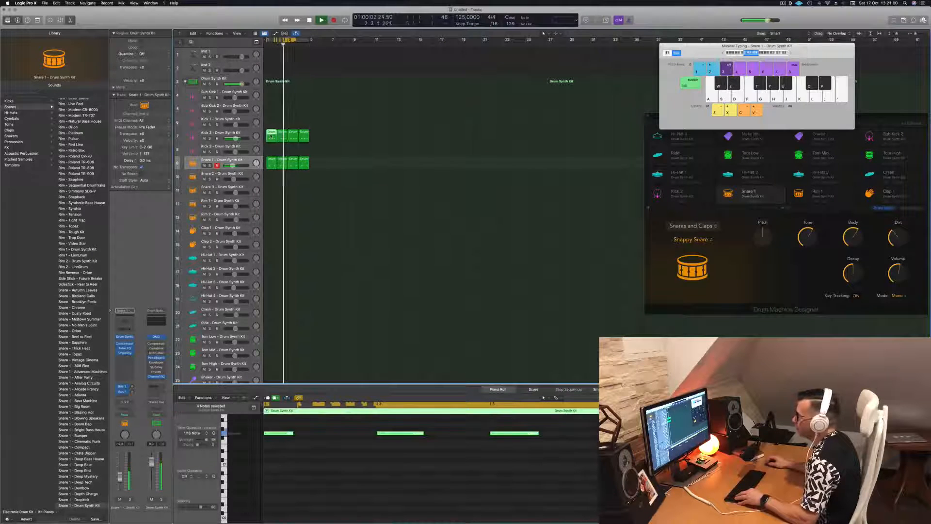
pyautogui.moveTo(270, 136); pyautogui.dragTo(266, 228)
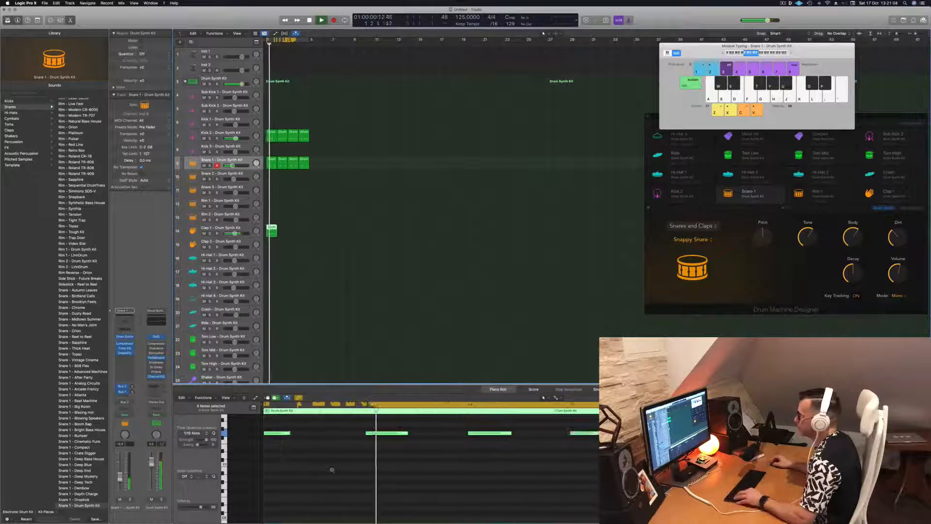
pyautogui.scroll(-2, 332, 470)
pyautogui.press('space')
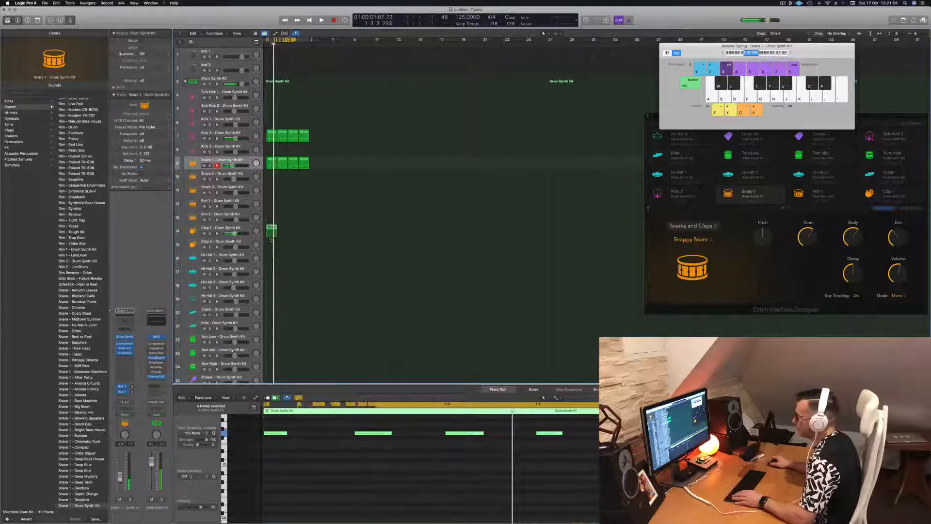
pyautogui.moveTo(271, 239); pyautogui.dragTo(270, 245)
pyautogui.scroll(3, 320, 482)
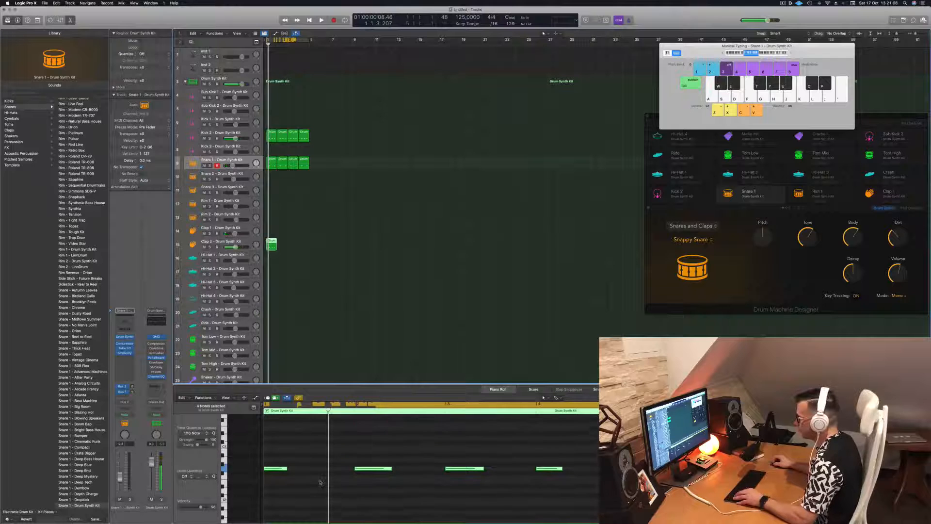
# Transpose the notes of the new Clap 2 region upward in the Piano Roll.
pyautogui.click(320, 482)
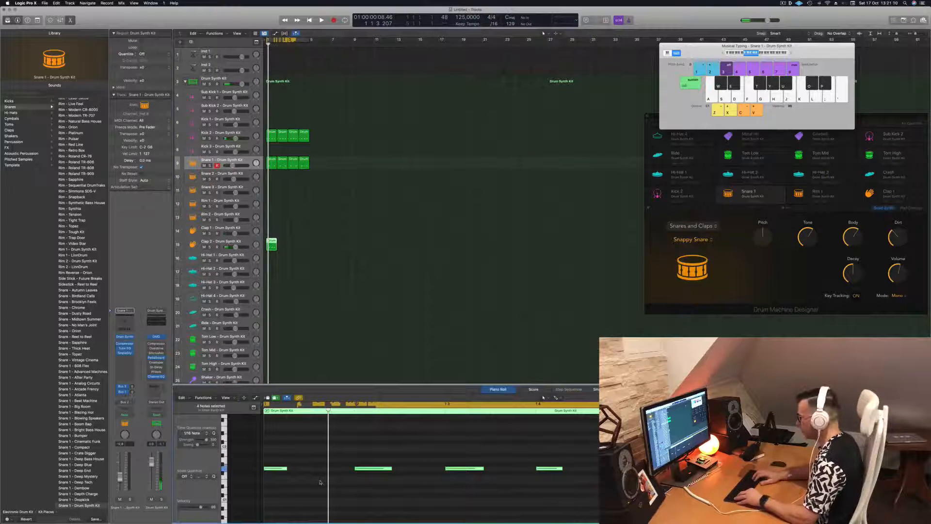
pyautogui.scroll(-3, 320, 482)
pyautogui.scroll(3, 320, 482)
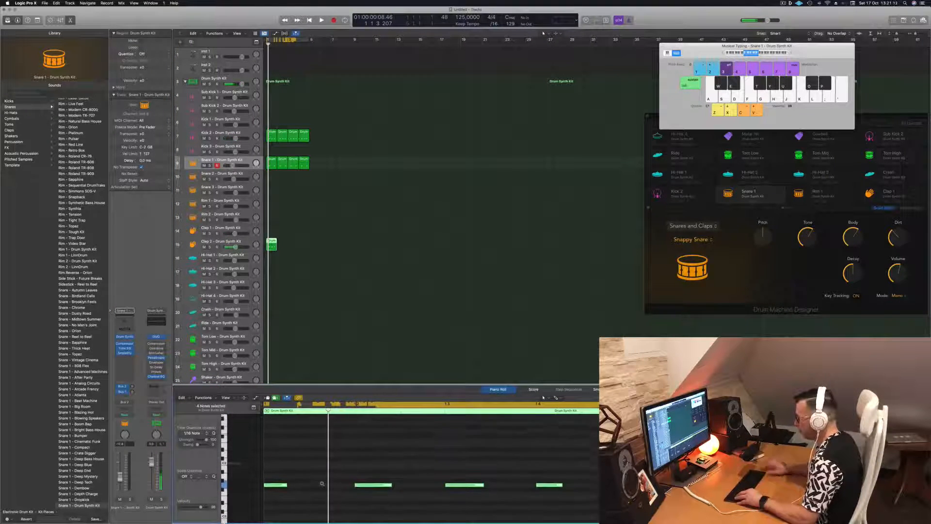
pyautogui.hotkey('alt', 'Up')
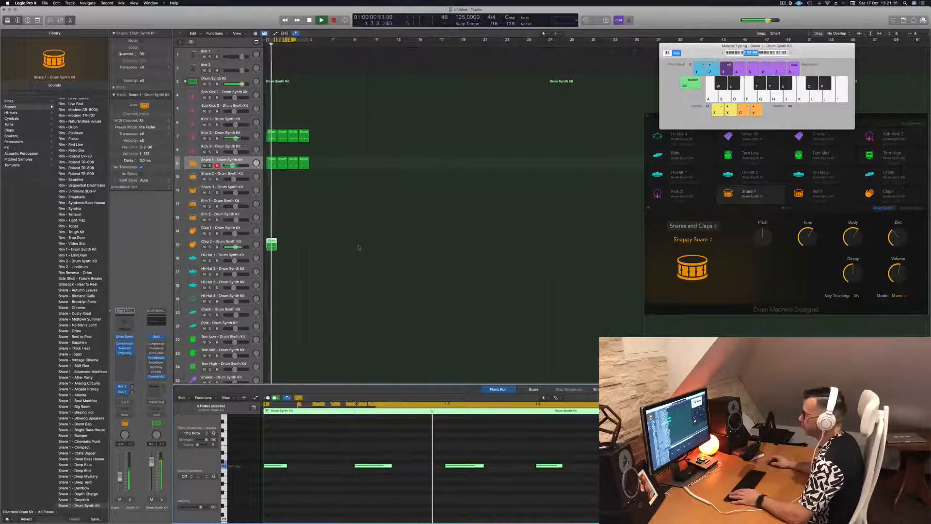
# Duplicate the Clap 2 region to fill four bars and play the beat.
pyautogui.moveTo(272, 241); pyautogui.dragTo(291, 244)
pyautogui.keyDown('shift'); pyautogui.click(272, 244); pyautogui.keyUp('shift')
pyautogui.press('space')
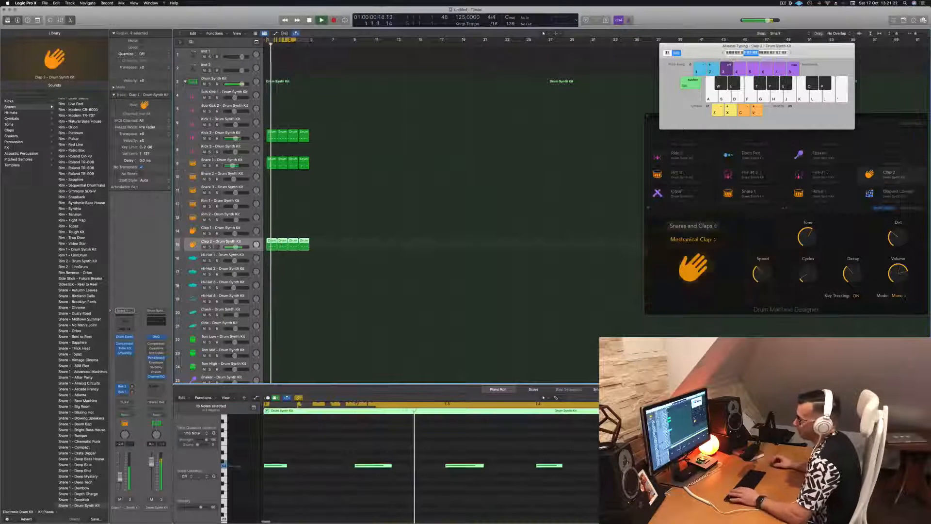
# Lower the Clap 2 track's volume slightly while stopping and replaying the beat to check the level.
pyautogui.press('space')
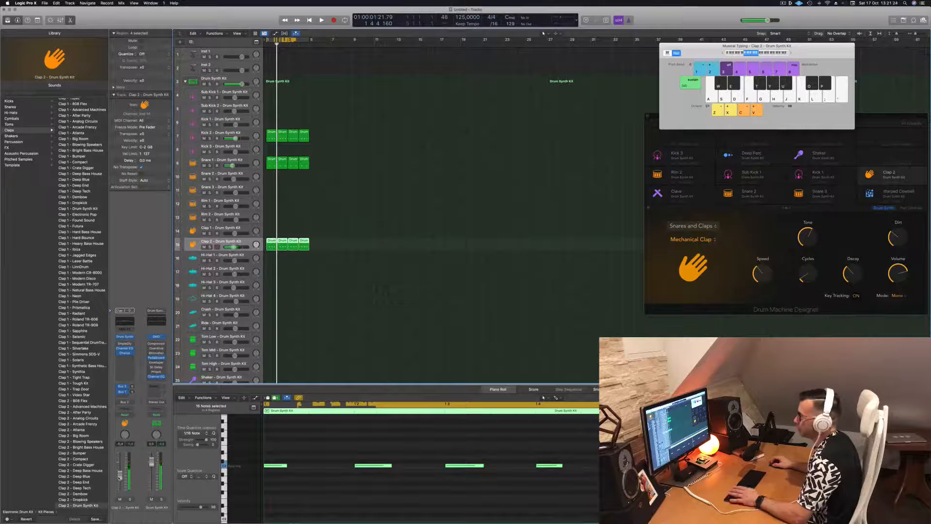
pyautogui.press('space')
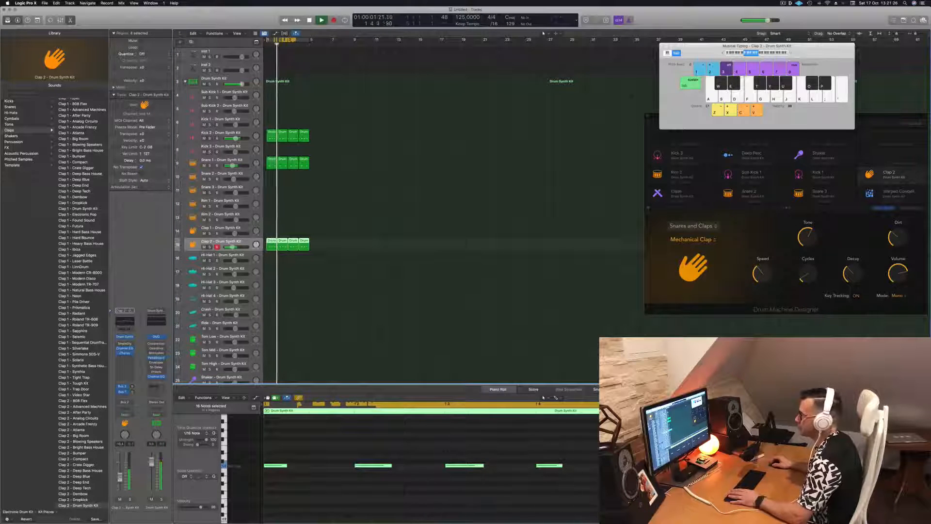
pyautogui.press('space')
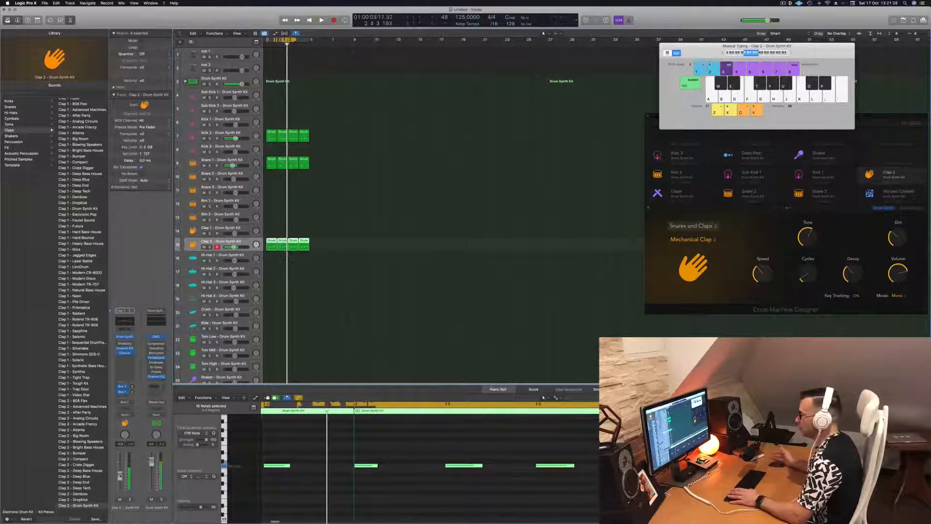
pyautogui.press('space')
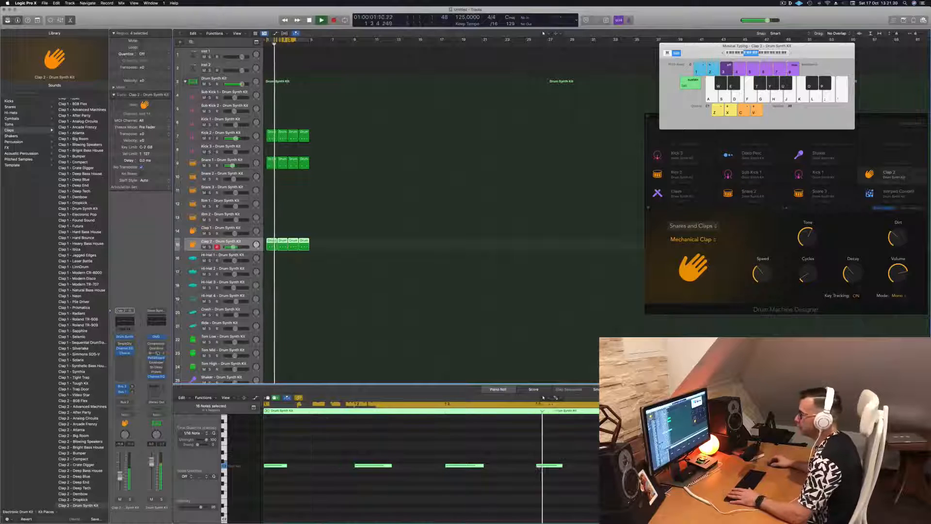
# Open the Clap 2 Drum Synth plug-in and switch its sound to Human Clap.
pyautogui.click(131, 336)
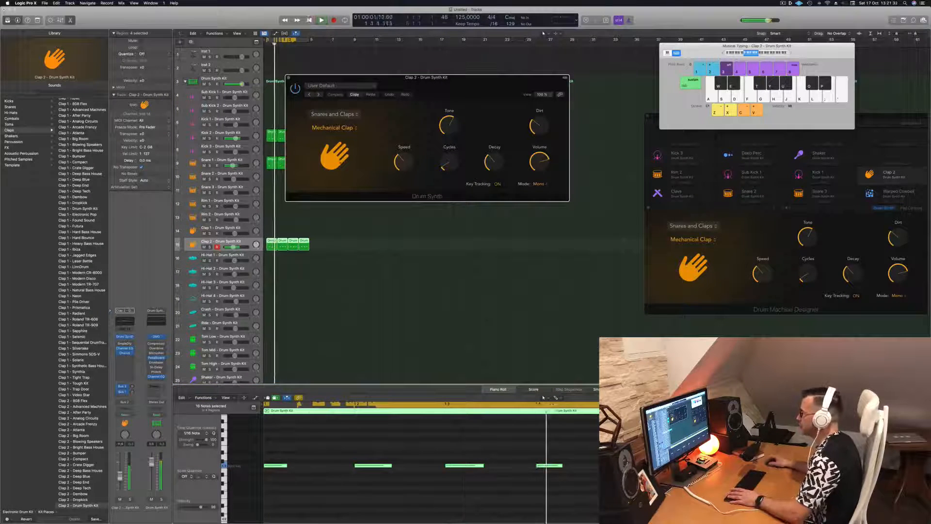
pyautogui.click(346, 128)
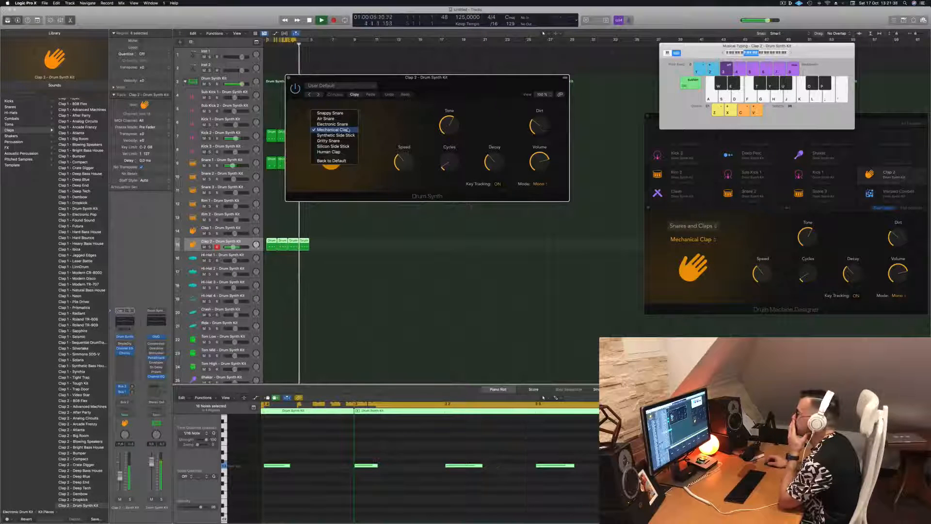
pyautogui.click(339, 152)
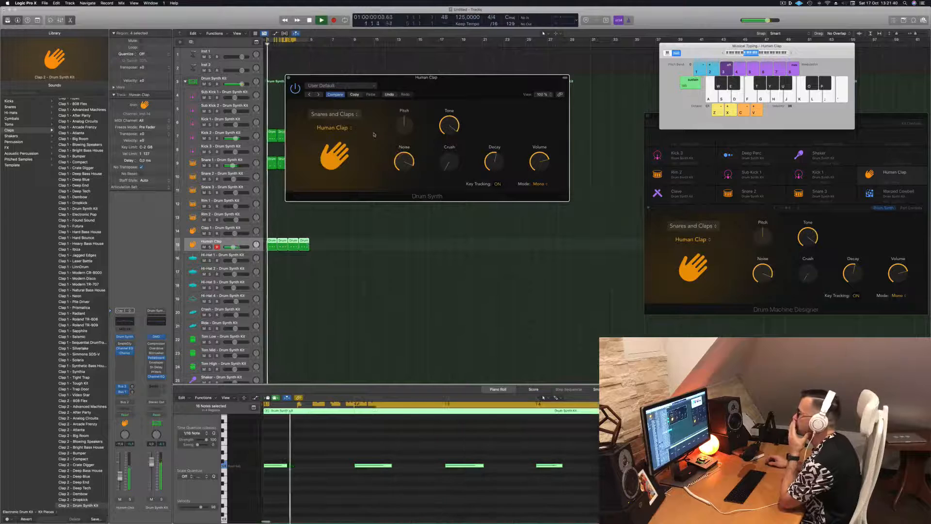
# Adjust the Human Clap's Decay, try out its Crush control, close the plug-in and deselect the clap regions.
pyautogui.click(433, 79)
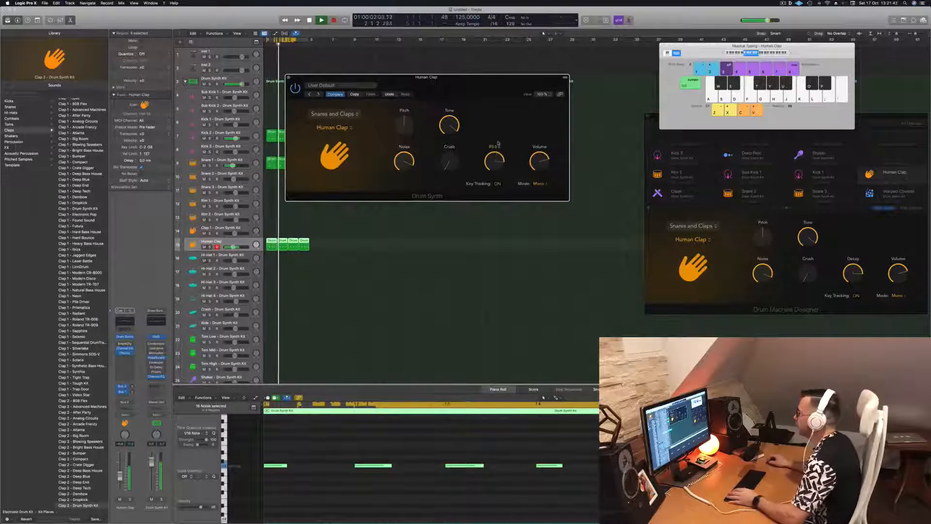
pyautogui.moveTo(500, 137); pyautogui.dragTo(457, 159)
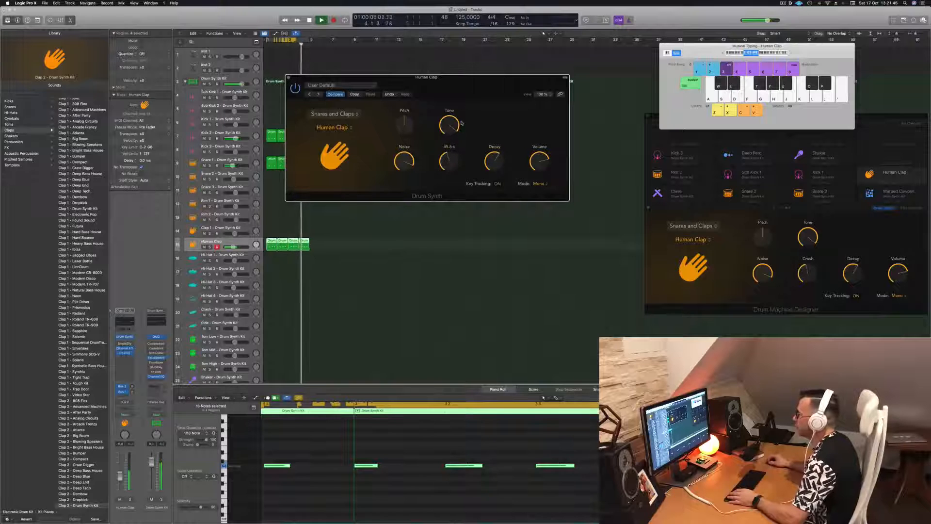
pyautogui.moveTo(475, 81); pyautogui.dragTo(520, 93)
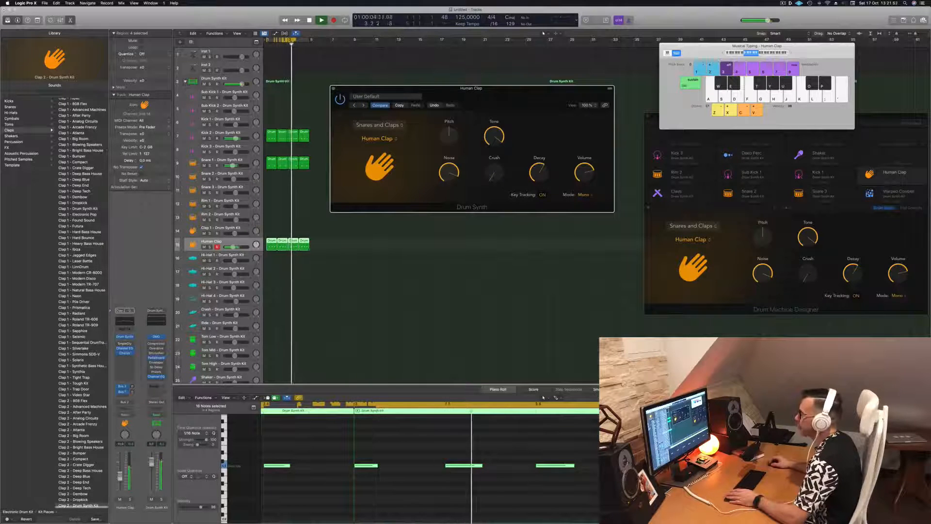
pyautogui.click(352, 74)
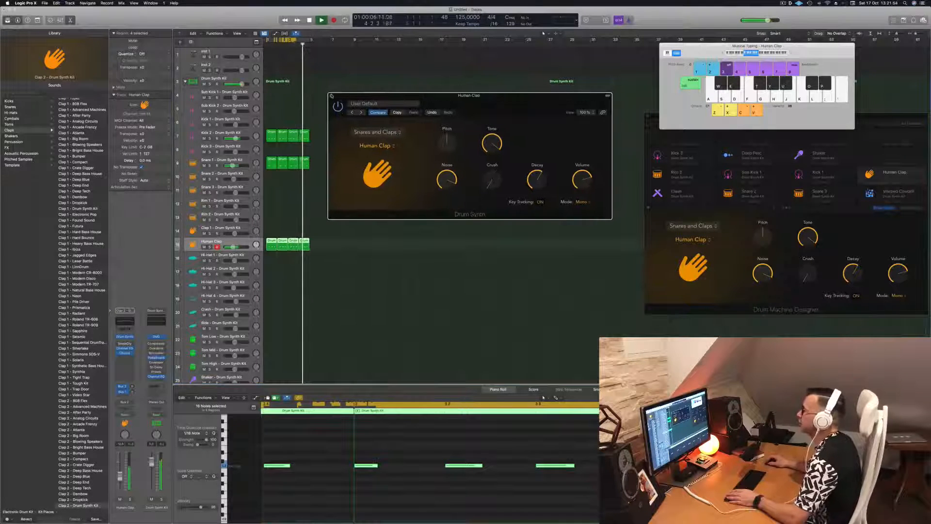
pyautogui.click(331, 92)
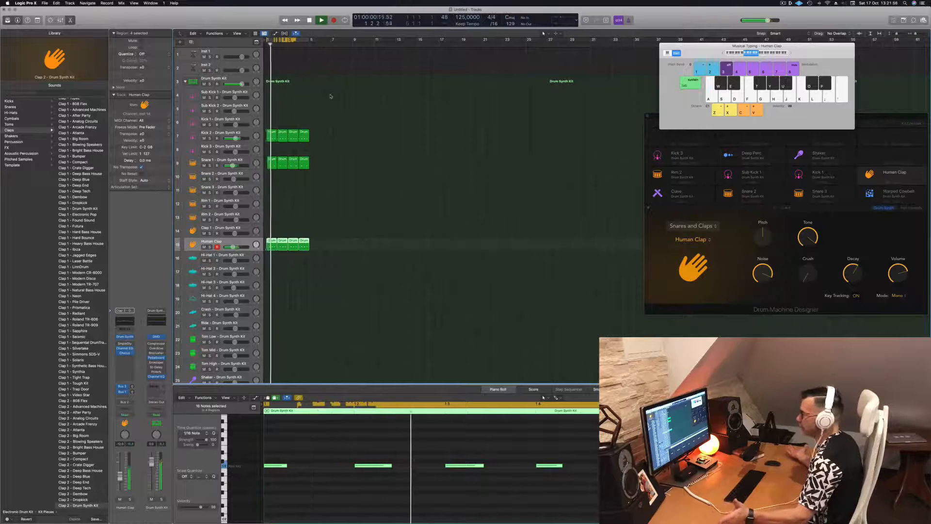
pyautogui.click(322, 216)
pyautogui.scroll(-2, 324, 215)
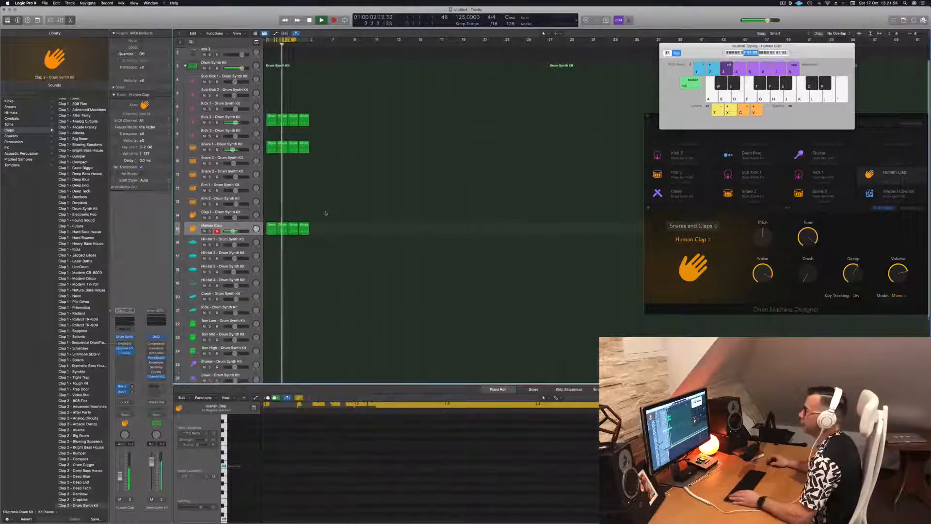
# Stop playback and copy the first clap region onto the Hi-Hat 1 track, keeping the clap pattern filled in all four bars.
pyautogui.press('space')
pyautogui.click(269, 224)
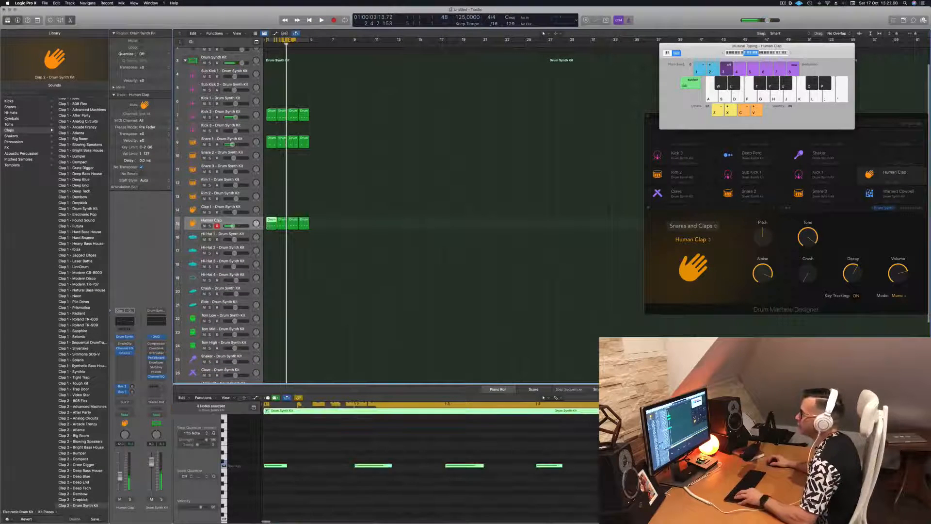
pyautogui.moveTo(270, 234); pyautogui.dragTo(270, 236)
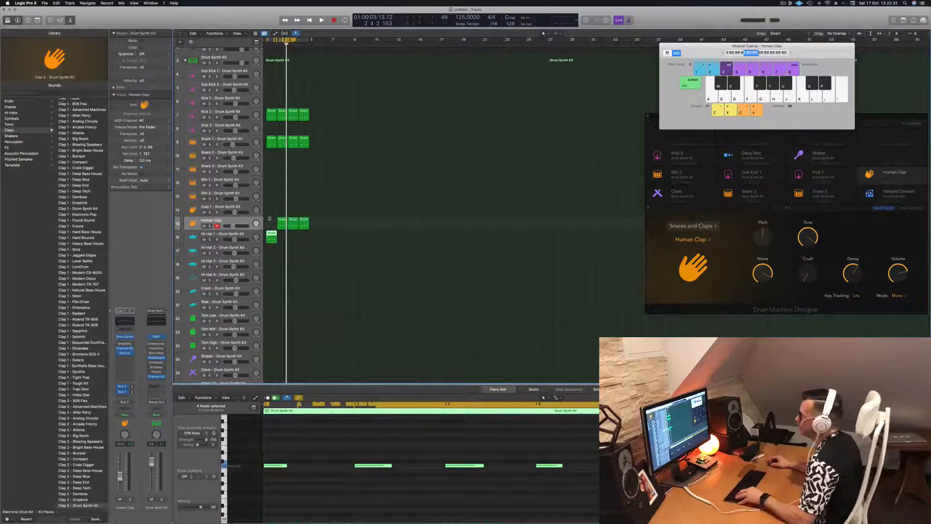
pyautogui.moveTo(283, 222); pyautogui.dragTo(269, 221)
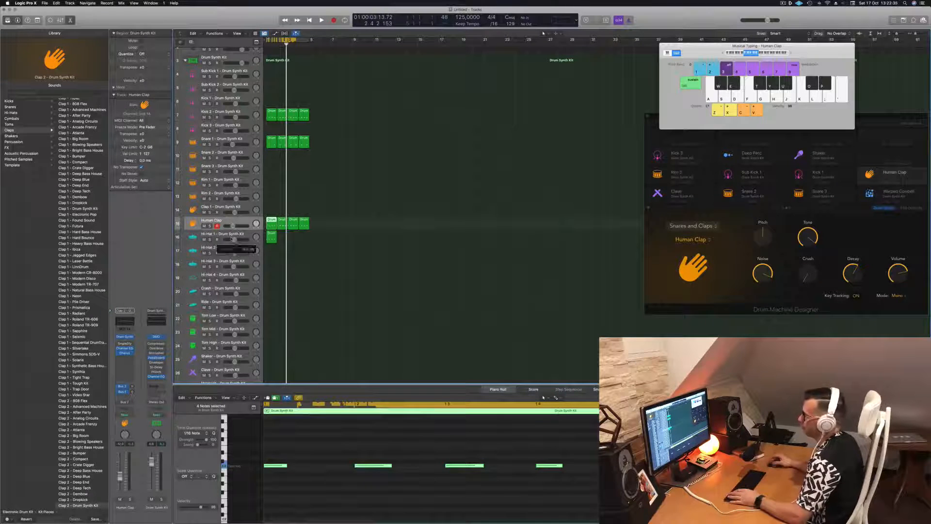
# Select the Hi-Hat 1 track, then the main Drum Synth Kit track, and browse the available electronic drum kits.
pyautogui.click(220, 234)
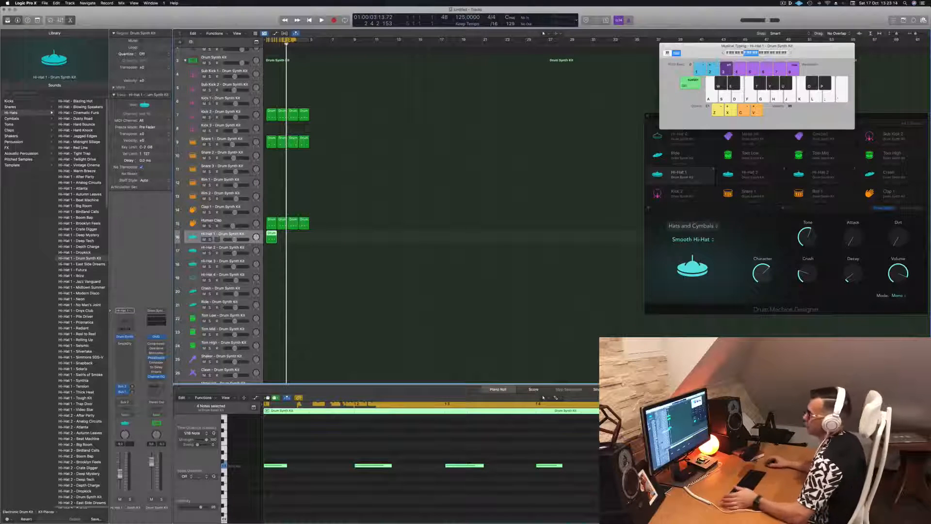
pyautogui.click(228, 57)
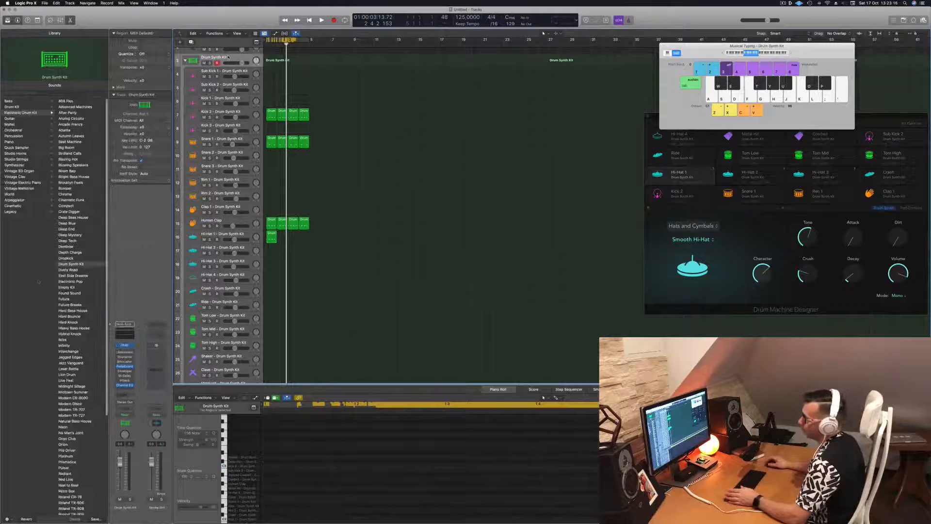
pyautogui.scroll(-5, 76, 287)
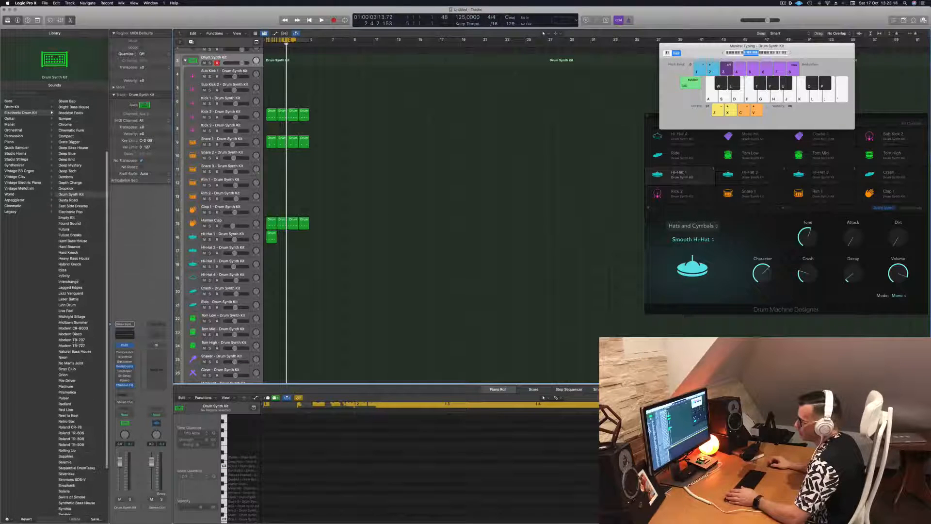
pyautogui.scroll(-4, 87, 347)
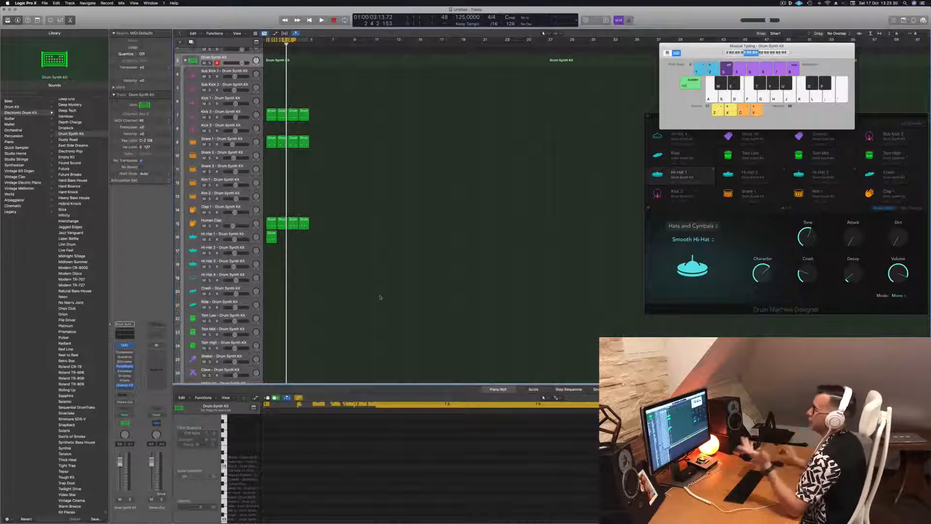
pyautogui.scroll(2, 359, 175)
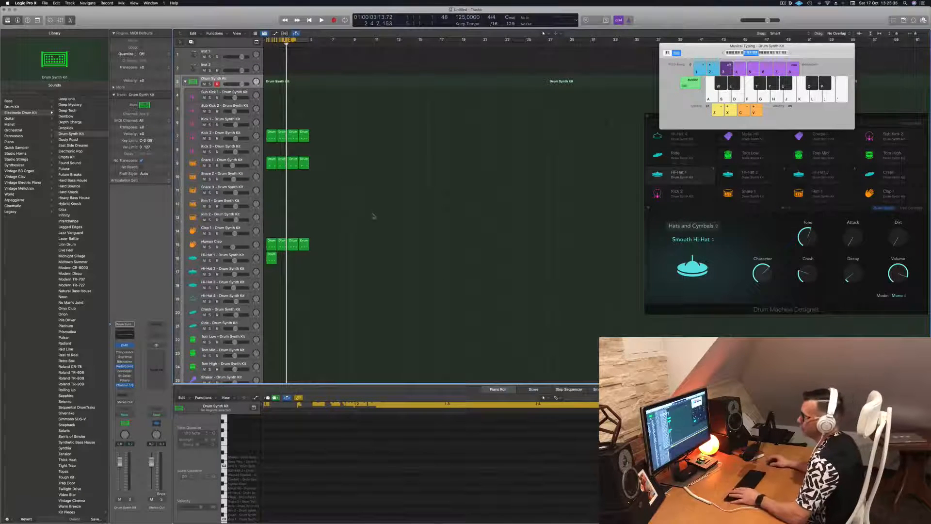
# Select all notes in the Hi-Hat 1 region and shift them half a beat later onto the offbeats.
pyautogui.press('space')
pyautogui.click(272, 259)
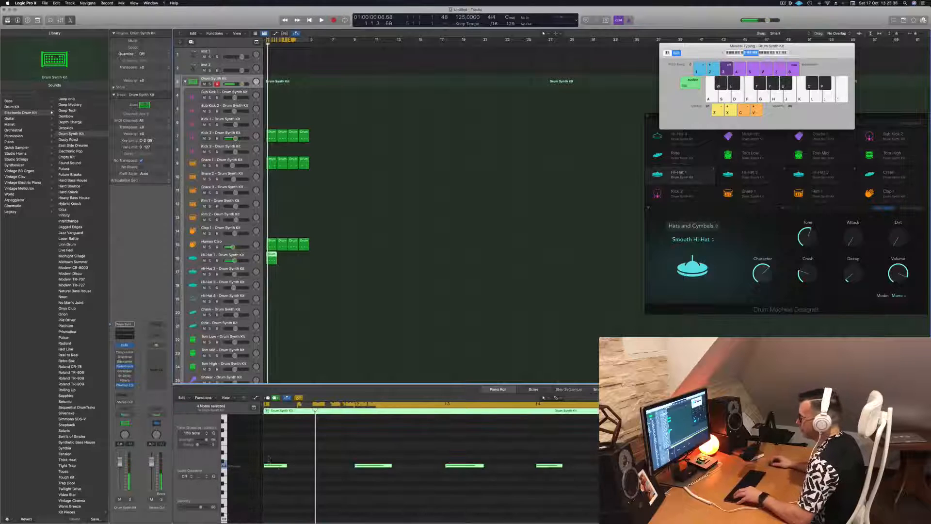
pyautogui.moveTo(269, 455); pyautogui.dragTo(579, 486)
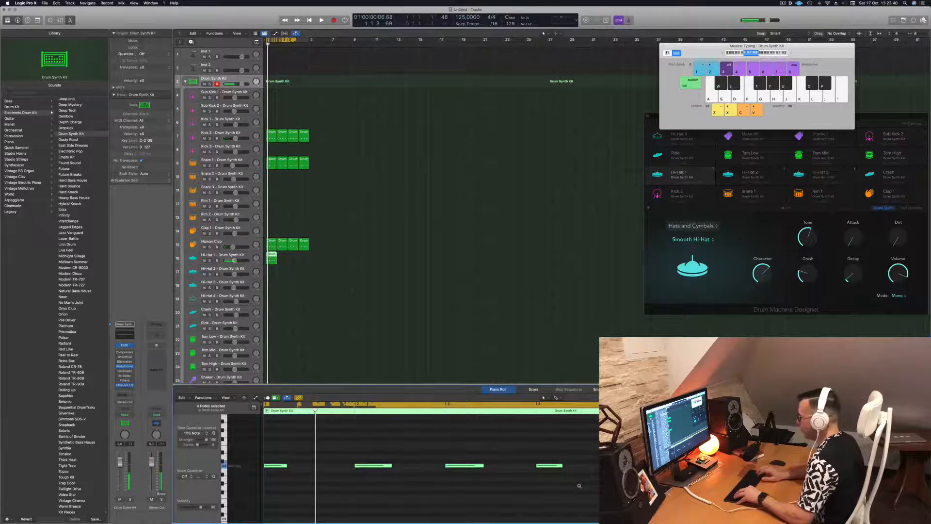
pyautogui.hotkey('alt', 'Right')
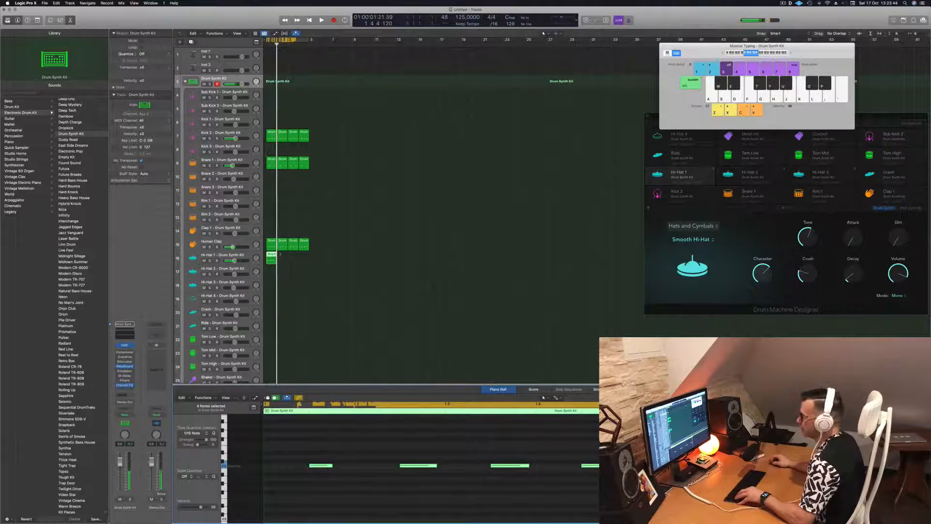
# Duplicate the offbeat Hi-Hat 1 region to fill four bars and play the beat.
pyautogui.moveTo(271, 255); pyautogui.dragTo(283, 258)
pyautogui.moveTo(298, 267)
pyautogui.mouseDown()
pyautogui.moveTo(269, 257)
pyautogui.moveTo(290, 257)
pyautogui.mouseUp()
pyautogui.press('space')
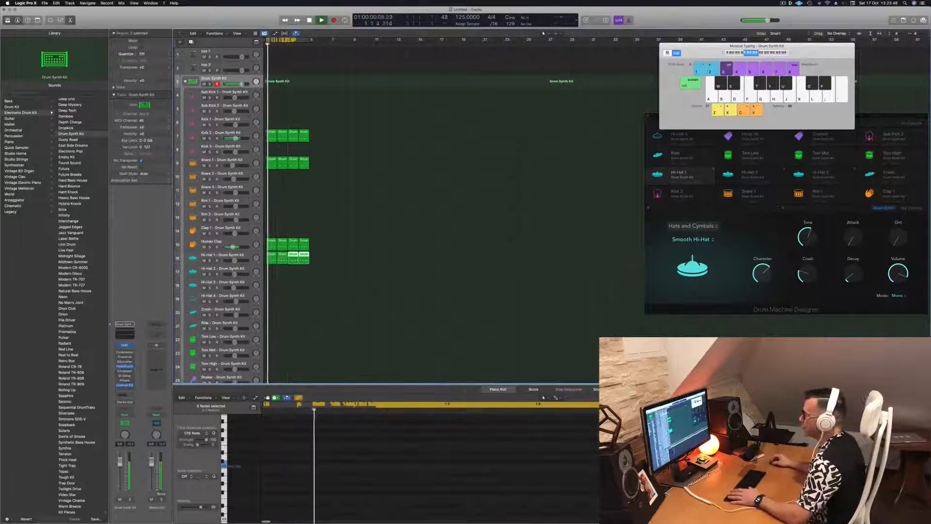
# Open the Hi-Hat 1 Drum Synth plug-in during playback, raise its Decay and Attack, and try out the Dirt control.
pyautogui.click(241, 256)
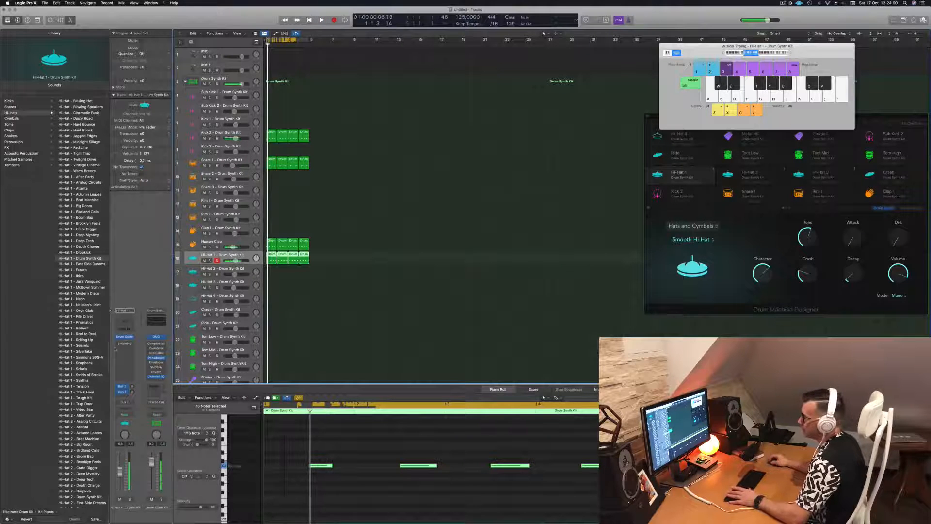
pyautogui.press('space')
pyautogui.click(125, 337)
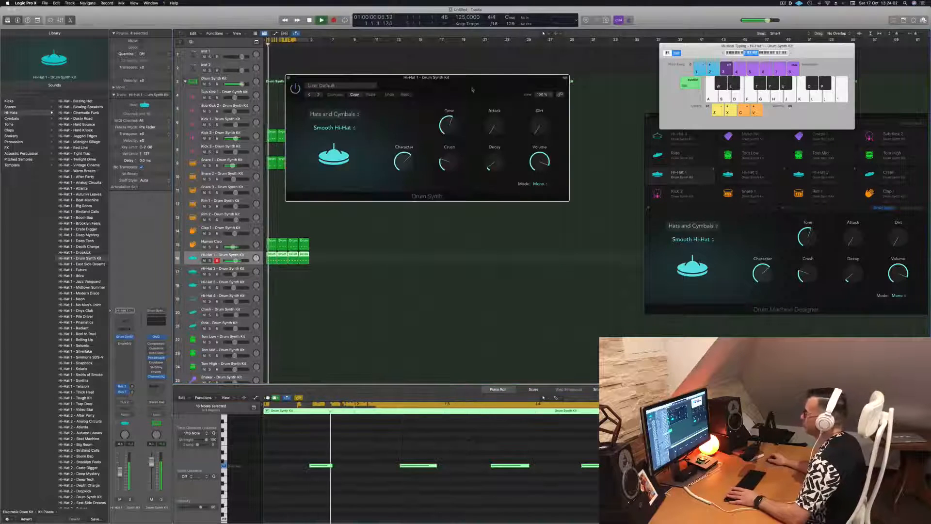
pyautogui.moveTo(472, 88); pyautogui.dragTo(410, 142)
pyautogui.moveTo(427, 215)
pyautogui.mouseDown()
pyautogui.moveTo(427, 199)
pyautogui.moveTo(425, 216)
pyautogui.mouseUp()
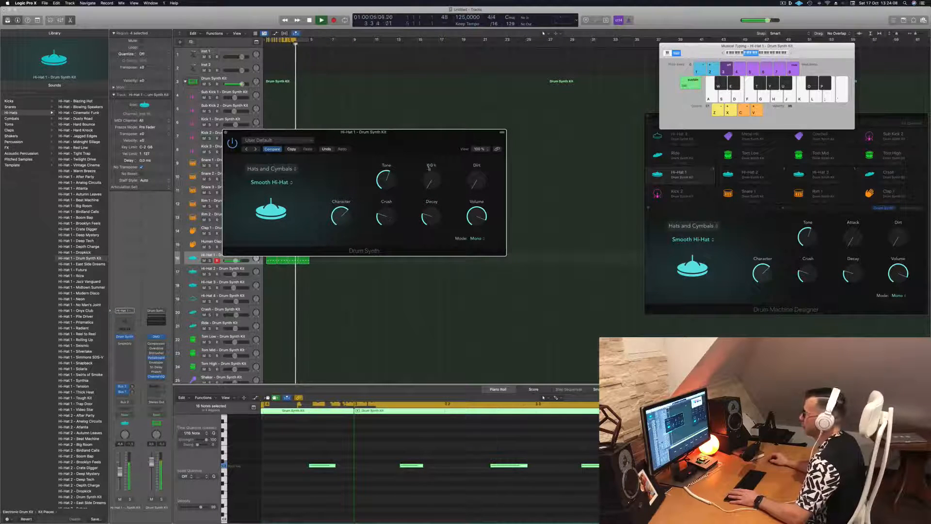
pyautogui.moveTo(431, 182); pyautogui.dragTo(429, 151)
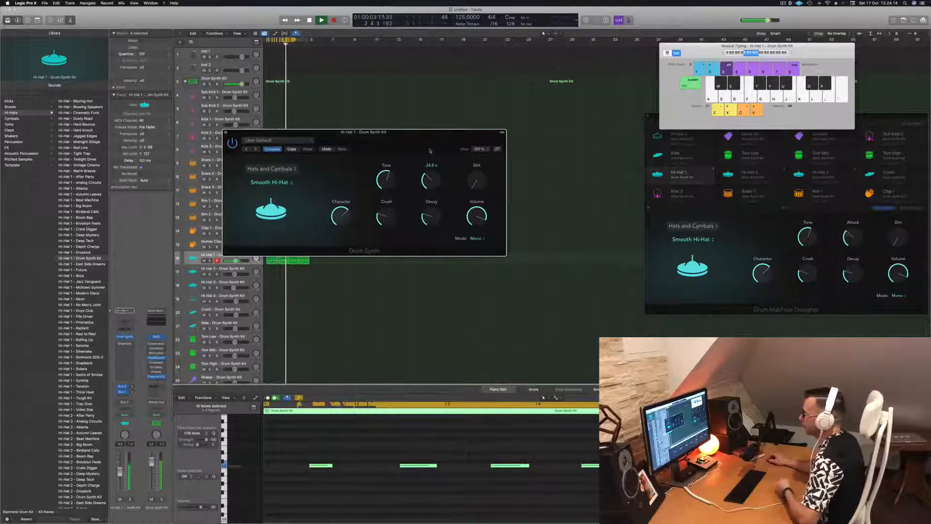
pyautogui.moveTo(475, 181); pyautogui.dragTo(478, 149)
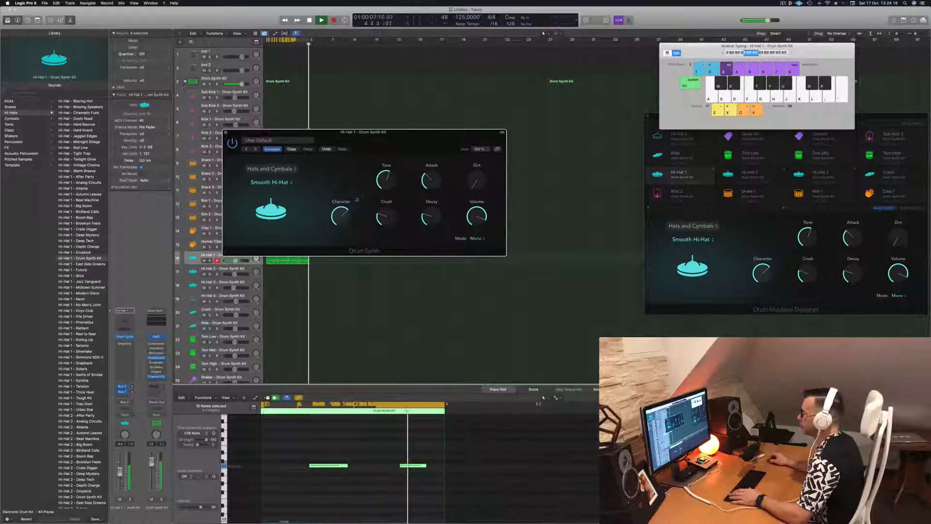
# Try the Smooth Hi-Hat's Character control, raise its Crush, lower its Volume, close the plug-in and deselect the regions.
pyautogui.moveTo(340, 212)
pyautogui.moveTo(341, 213); pyautogui.dragTo(344, 187)
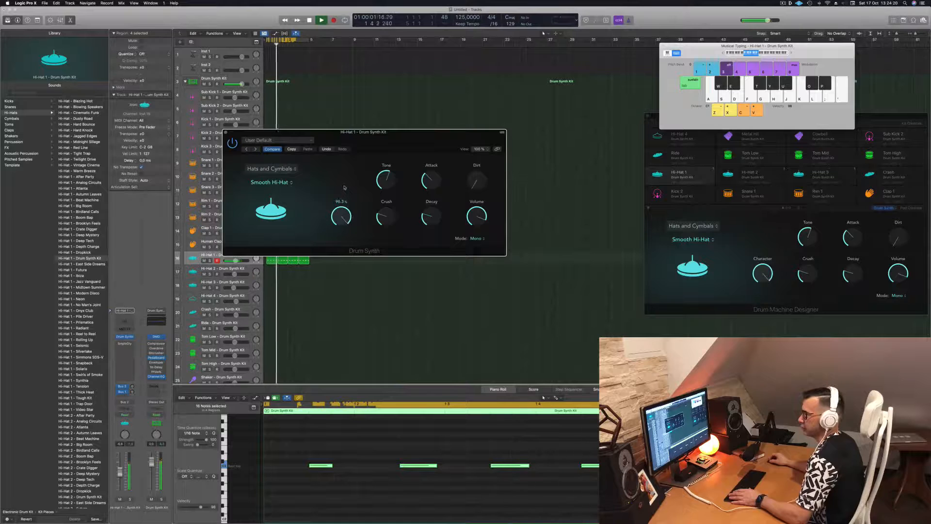
pyautogui.moveTo(345, 239); pyautogui.dragTo(354, 212)
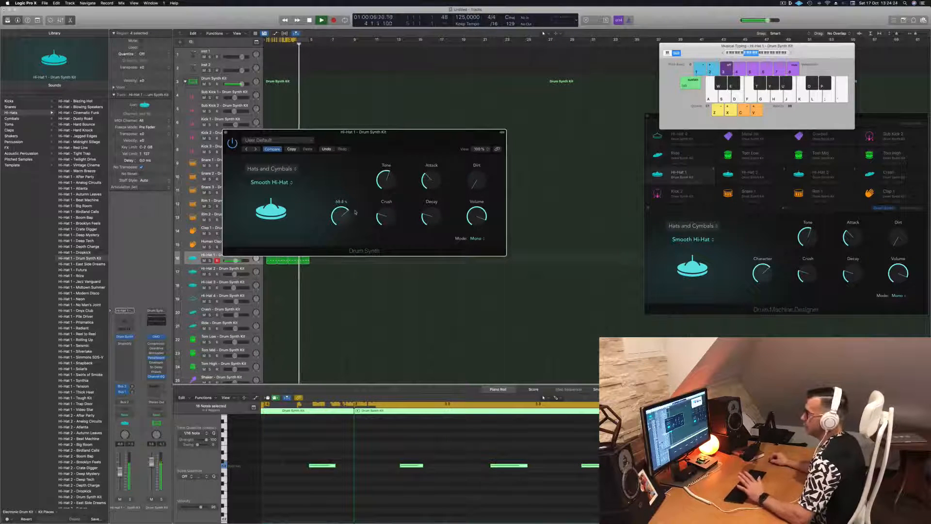
pyautogui.moveTo(379, 215)
pyautogui.moveTo(379, 216); pyautogui.dragTo(389, 169)
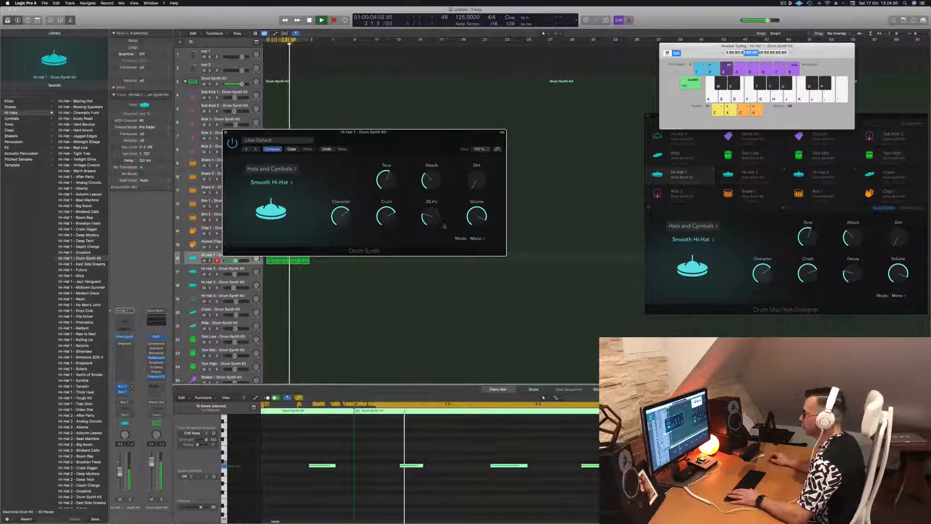
pyautogui.moveTo(479, 211); pyautogui.dragTo(480, 220)
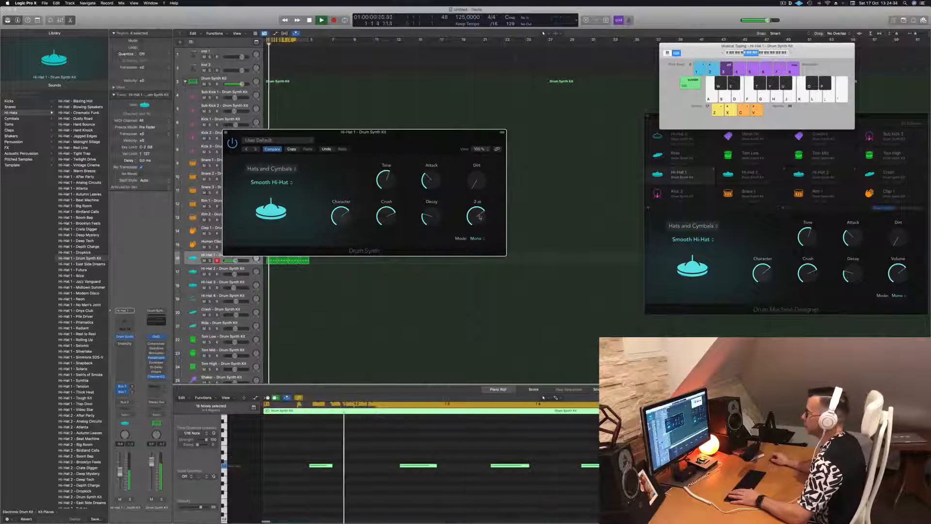
pyautogui.moveTo(390, 143); pyautogui.dragTo(420, 147)
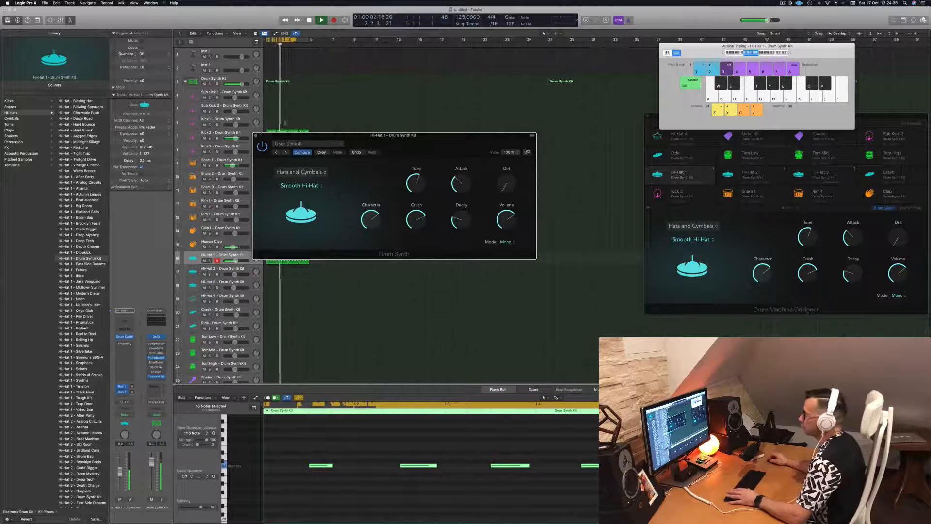
pyautogui.click(256, 135)
pyautogui.click(375, 241)
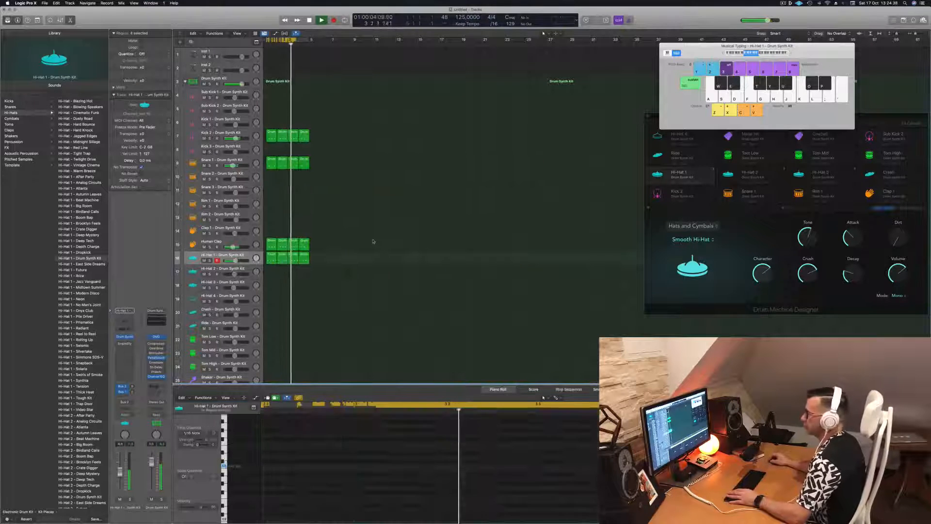
# Replay the beat, reopen the Hi-Hat 1 Drum Synth, shorten its Decay to about 19%, and close the plug-in.
pyautogui.press('space')
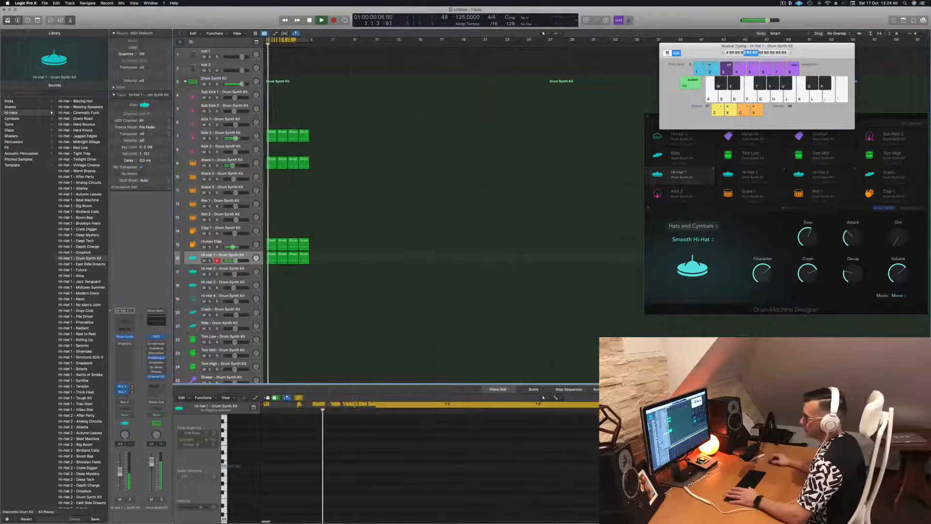
pyautogui.press('space')
pyautogui.click(125, 336)
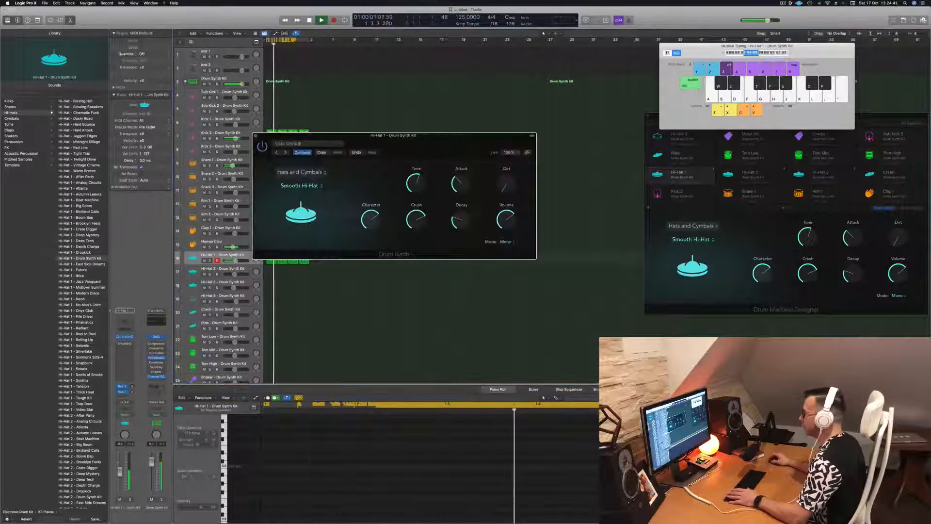
pyautogui.press('space')
pyautogui.press('space')
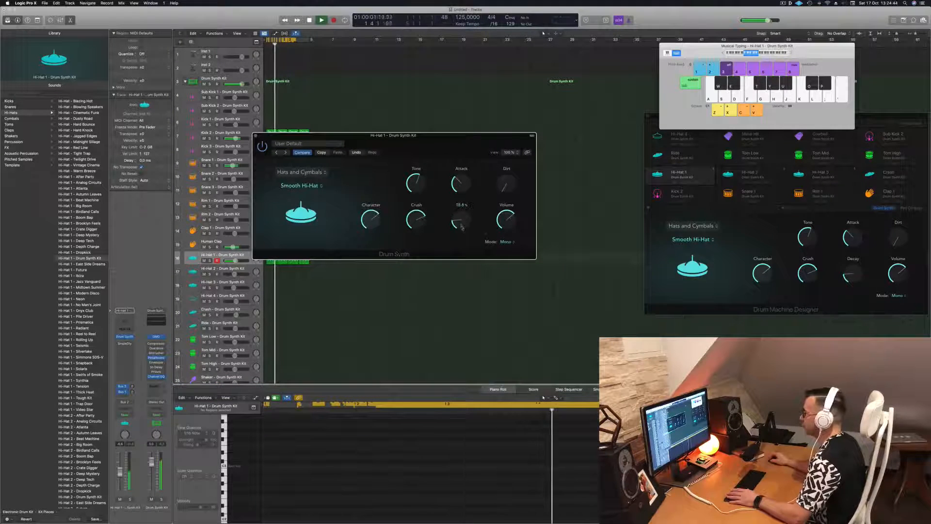
pyautogui.moveTo(461, 226); pyautogui.dragTo(461, 225)
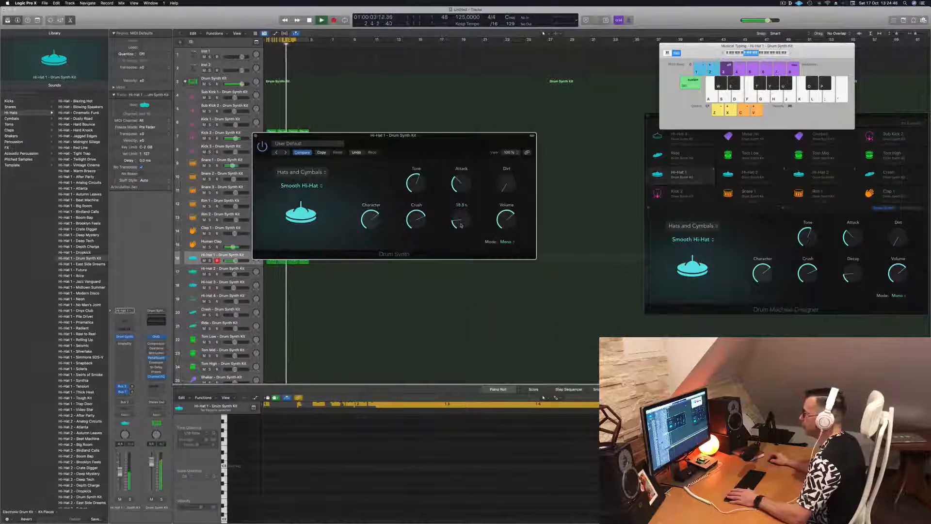
pyautogui.moveTo(255, 136); pyautogui.dragTo(301, 156)
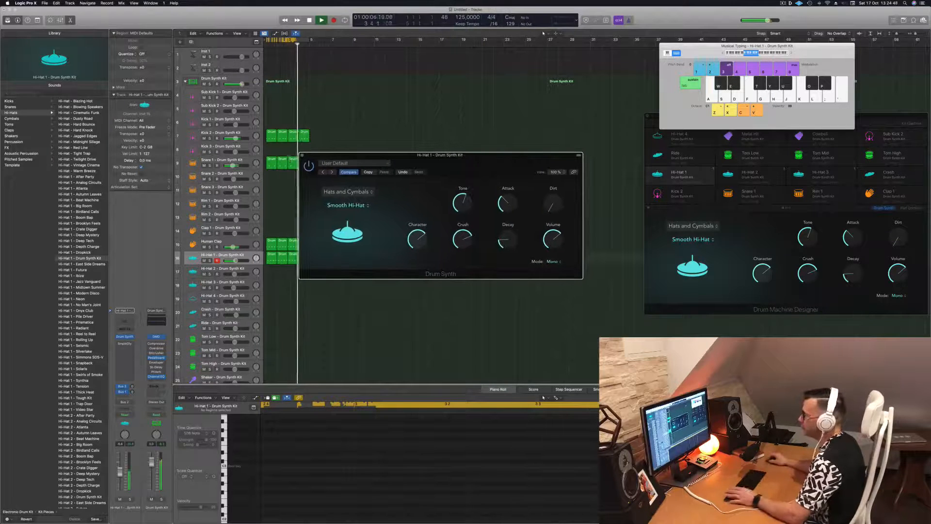
pyautogui.click(301, 156)
# Stop playback and copy the first Hi-Hat 1 region onto the Hi-Hat 4 track, keeping Hi-Hat 1 filled in all four bars.
pyautogui.scroll(-3, 308, 241)
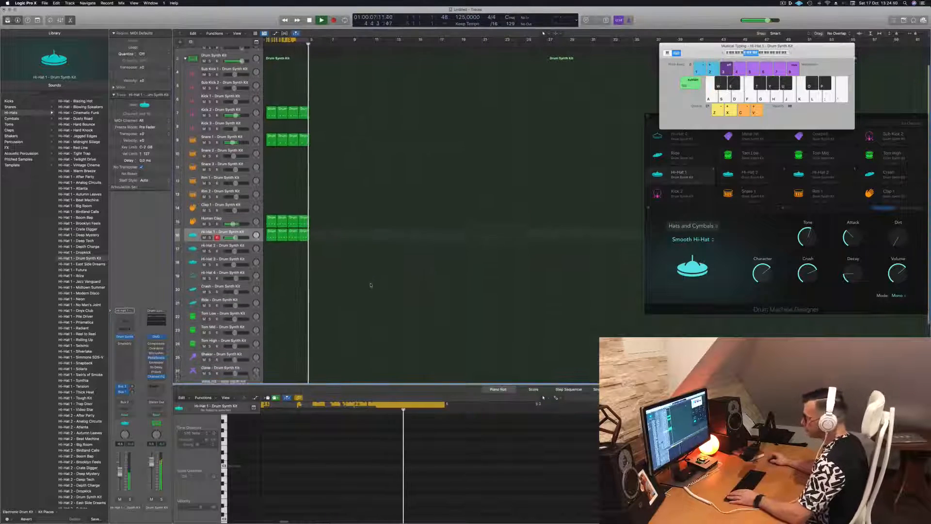
pyautogui.press('space')
pyautogui.click(271, 220)
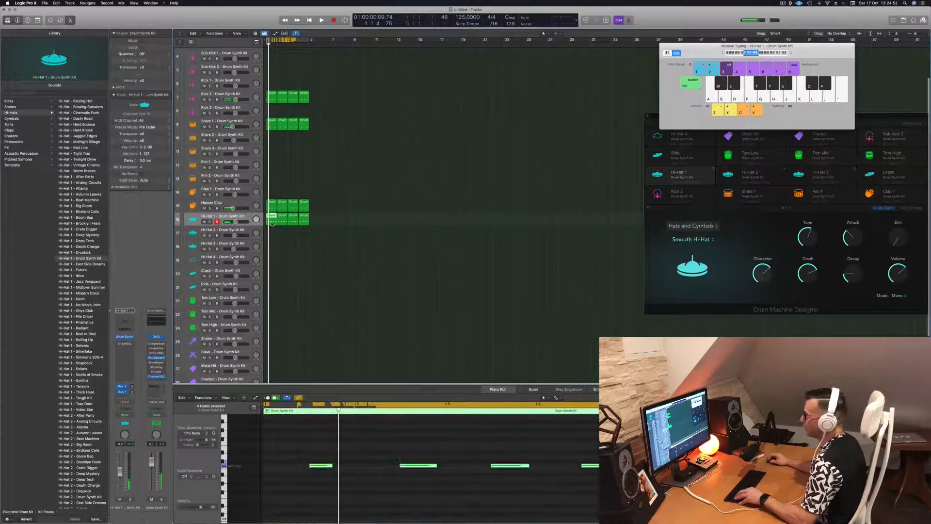
pyautogui.moveTo(272, 241); pyautogui.dragTo(271, 260)
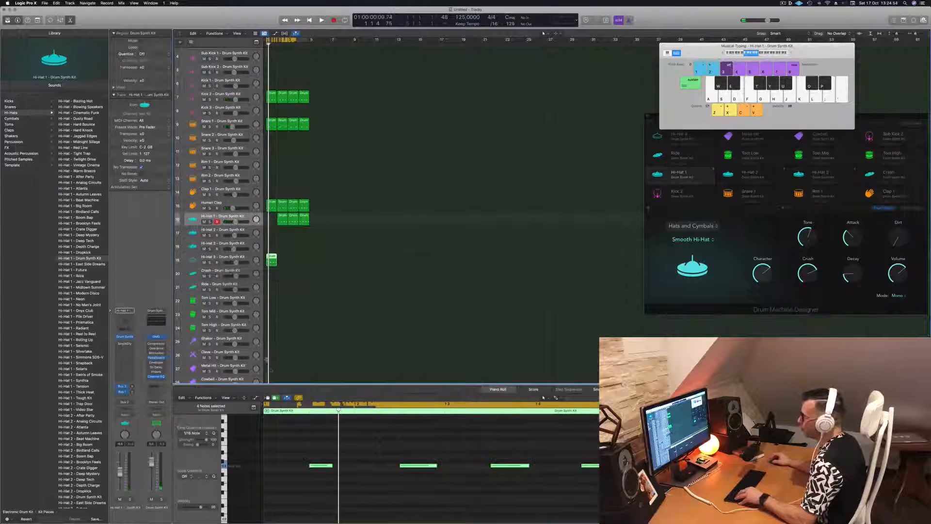
pyautogui.click(285, 215)
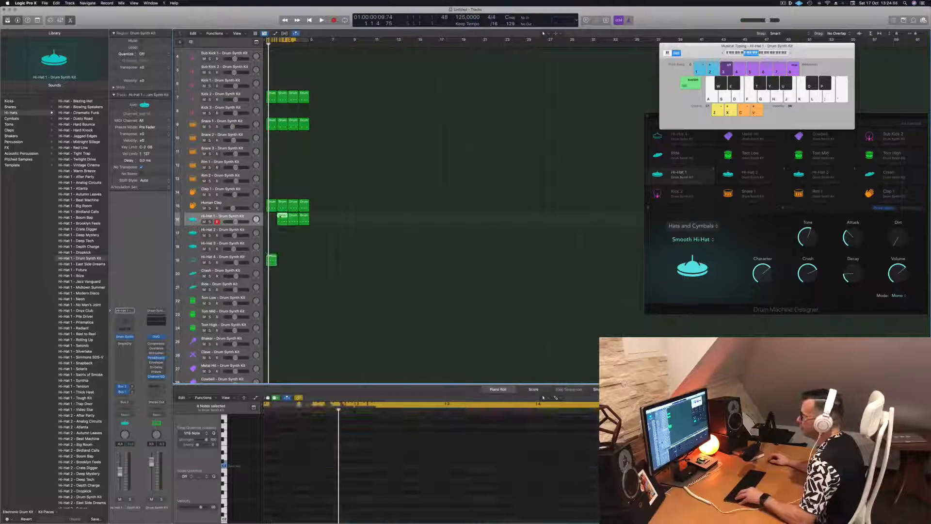
pyautogui.moveTo(283, 216); pyautogui.dragTo(272, 218)
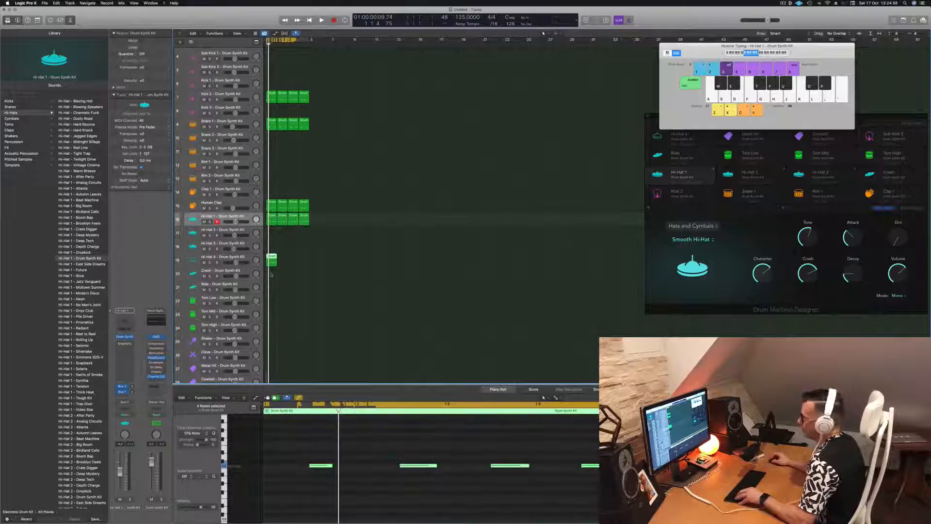
# Delete the first three notes of the Hi-Hat 4 region, keeping only the last offbeat note.
pyautogui.moveTo(285, 435); pyautogui.dragTo(539, 489)
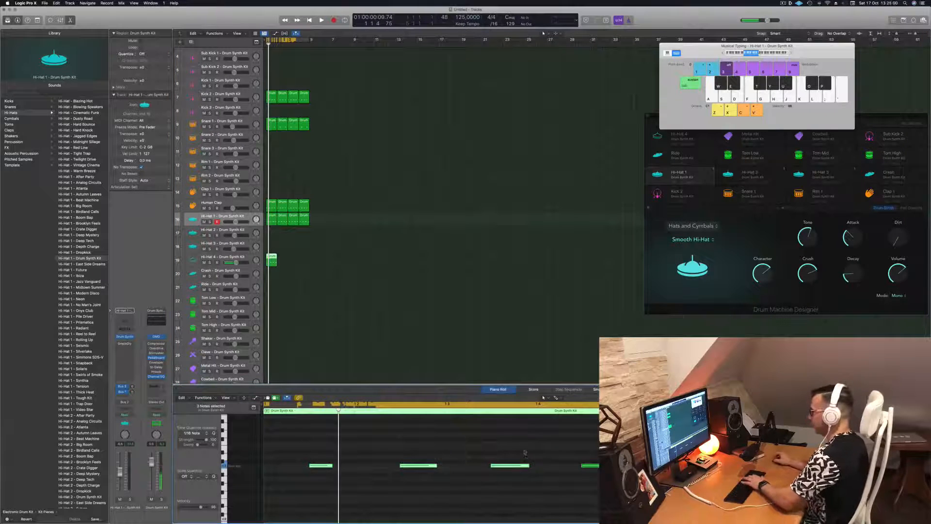
pyautogui.press('Delete')
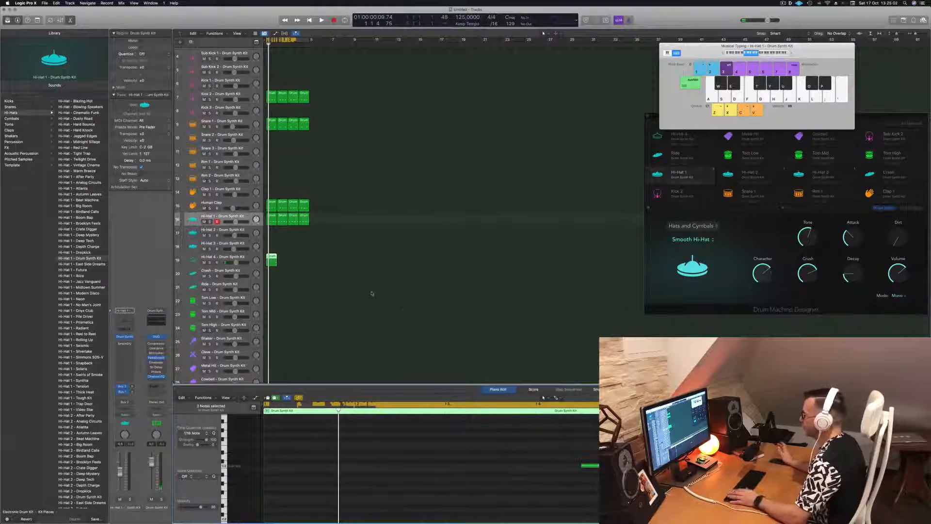
# Play the beat and copy the Hi-Hat 4 region across the remaining bars, filling all four bars.
pyautogui.press('space')
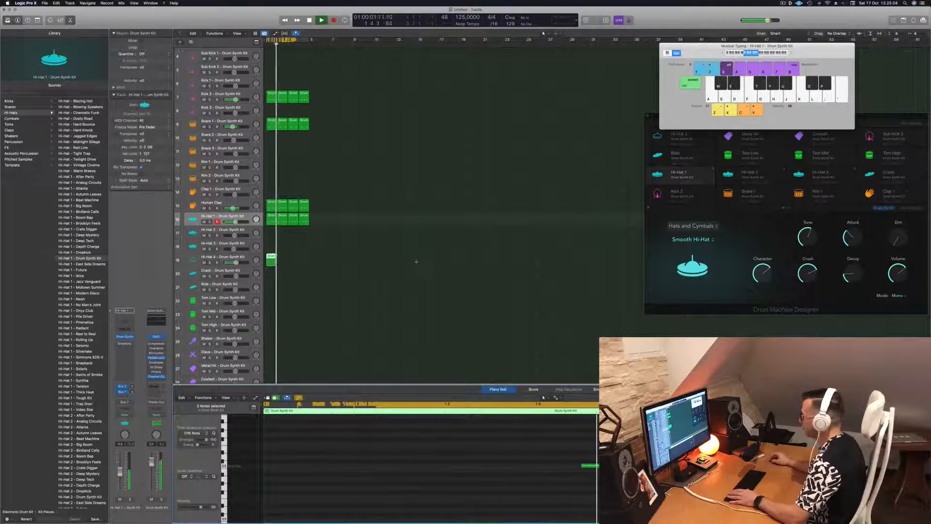
pyautogui.moveTo(272, 259); pyautogui.dragTo(283, 260)
pyautogui.moveTo(293, 270); pyautogui.dragTo(272, 259)
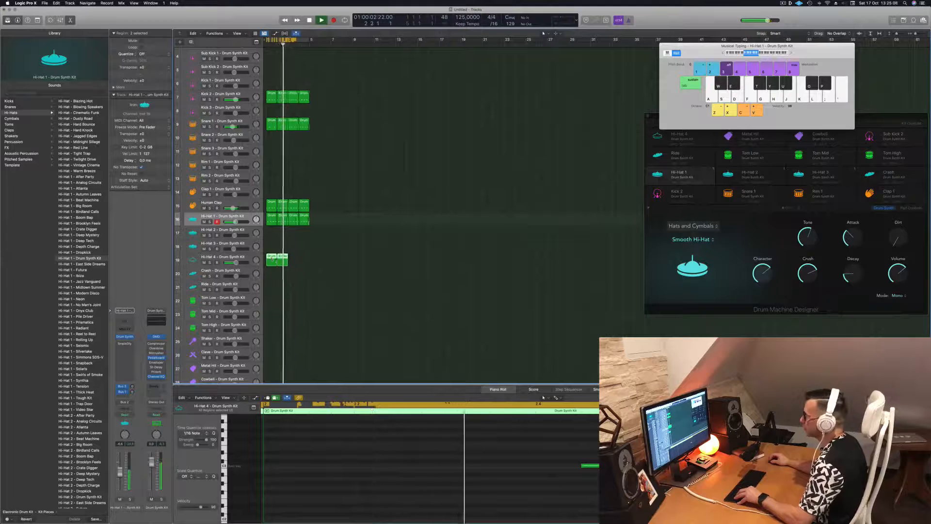
pyautogui.press('super+r')
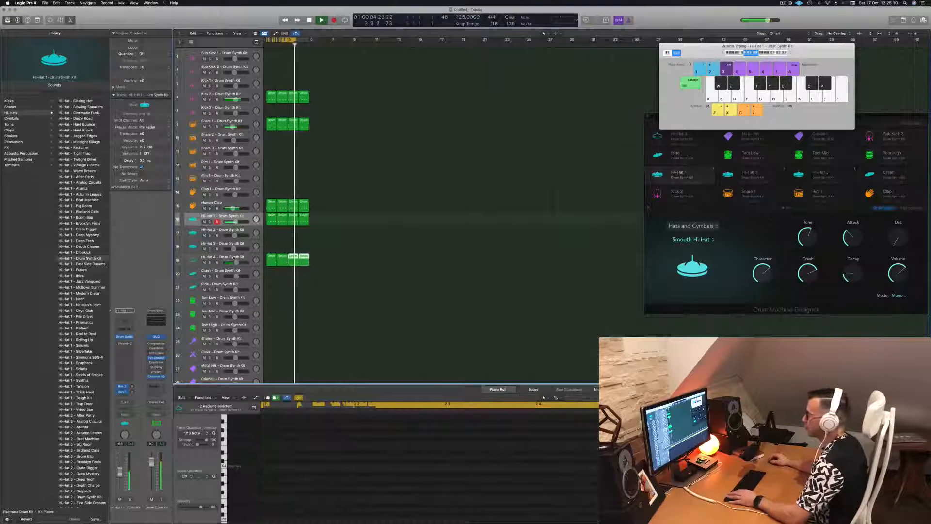
# Open the Hi-Hat 4 Drum Synth and try the Sharp Hi-Hat, Crash Cymbal and Bell Cymbal sounds against the beat.
pyautogui.click(246, 260)
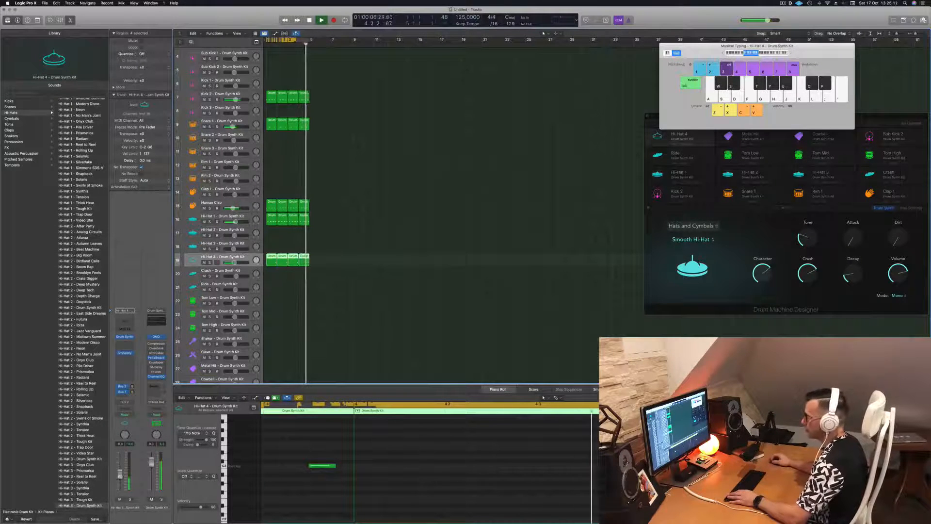
pyautogui.click(125, 336)
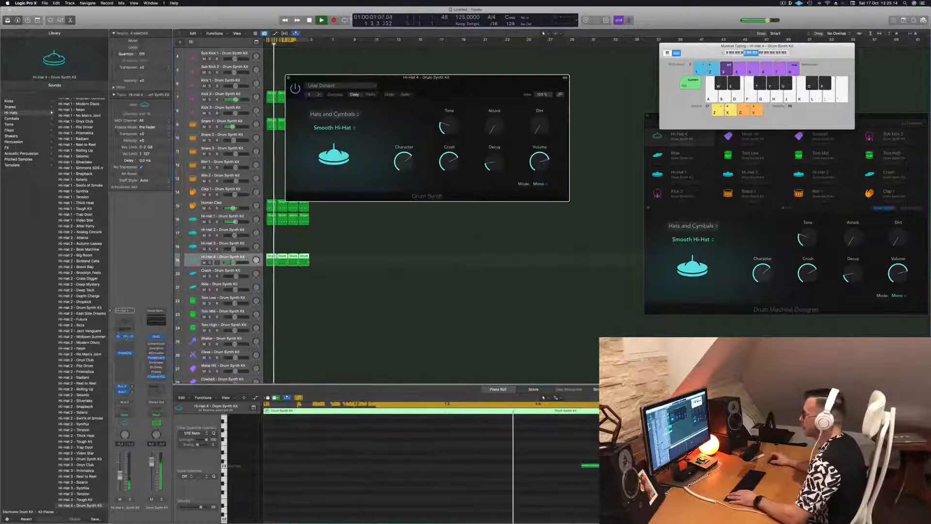
pyautogui.click(352, 129)
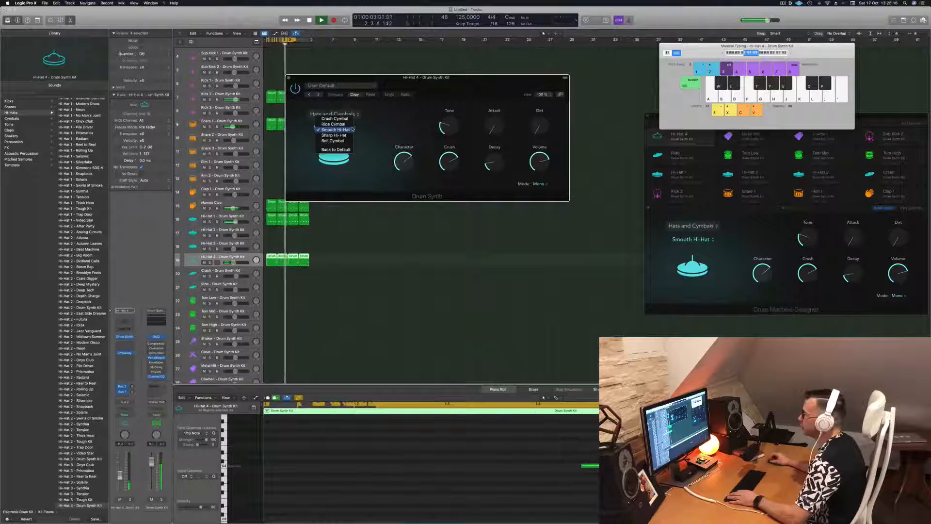
pyautogui.click(361, 137)
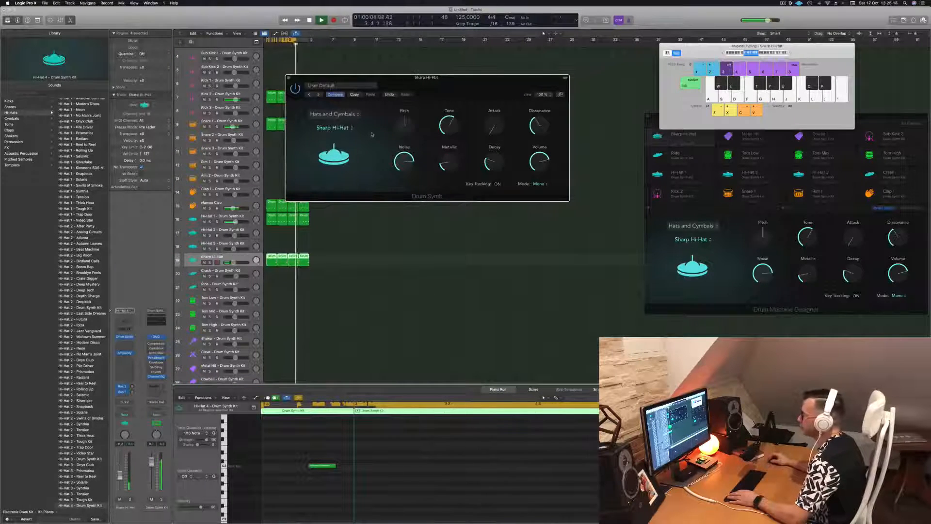
pyautogui.click(351, 127)
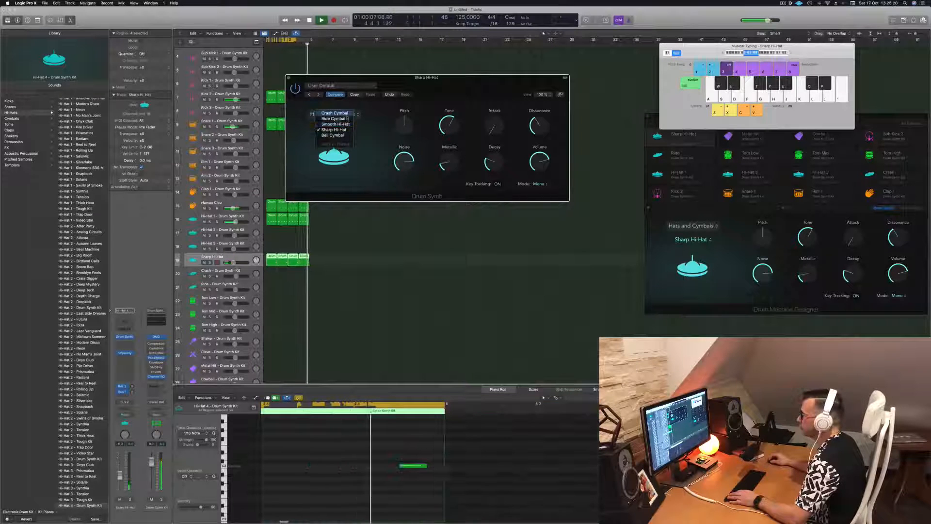
pyautogui.click(335, 113)
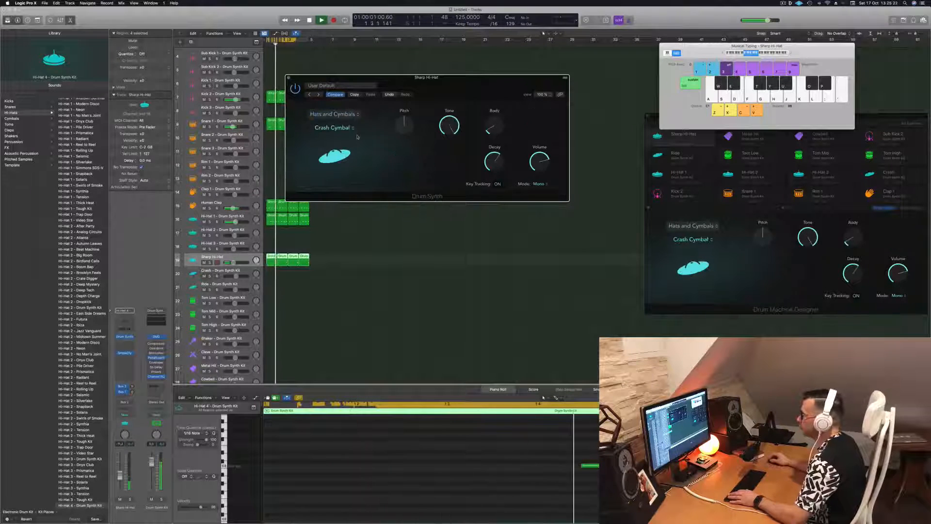
pyautogui.click(351, 130)
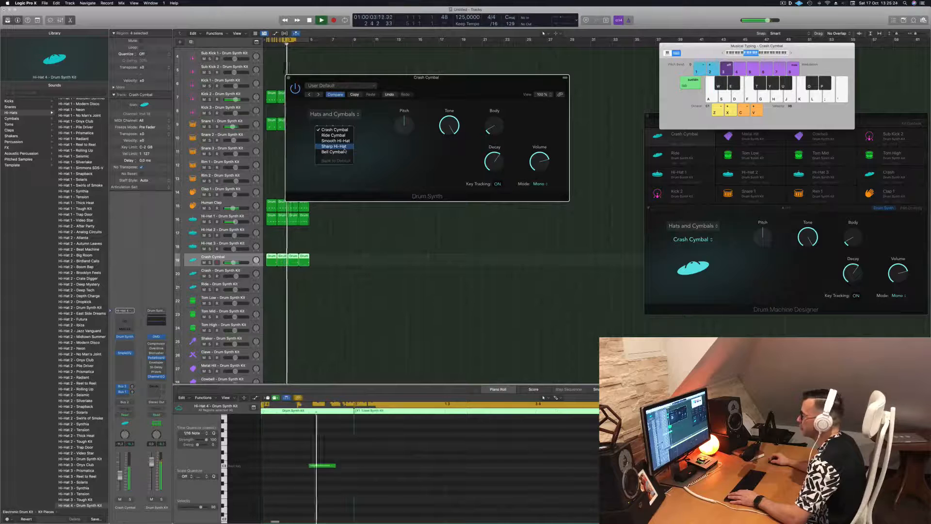
pyautogui.click(345, 152)
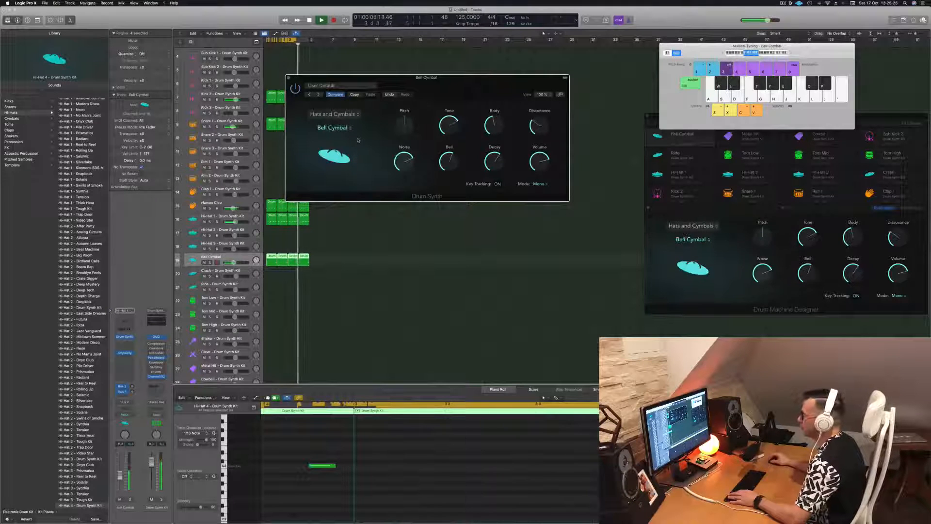
# Compare the Sharp Hi-Hat sound once more and set the Hi-Hat 4 Drum Synth to Smooth Hi-Hat.
pyautogui.click(343, 129)
pyautogui.click(339, 124)
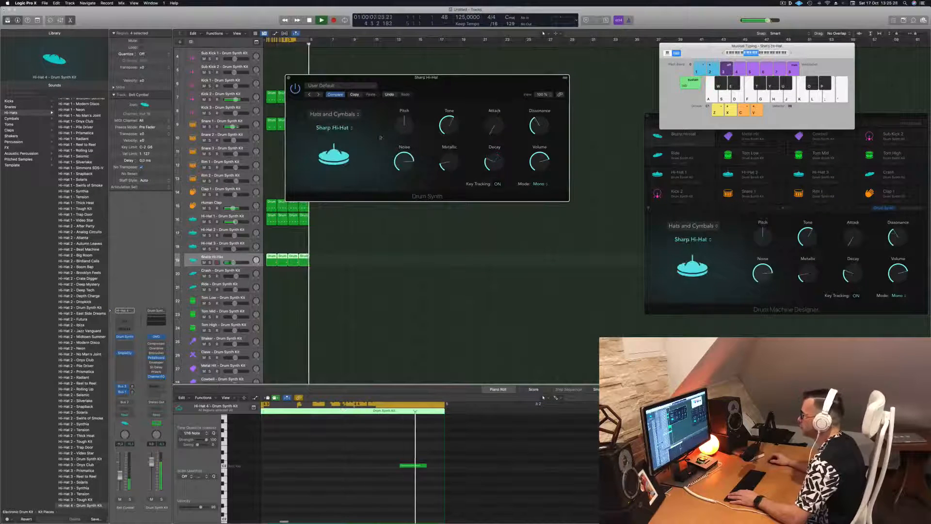
pyautogui.moveTo(402, 118); pyautogui.dragTo(357, 153)
pyautogui.click(286, 171)
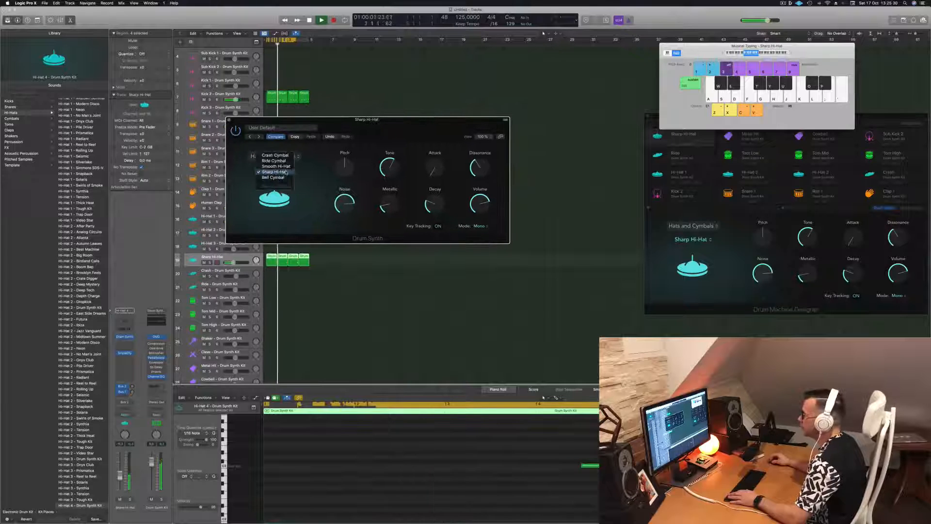
pyautogui.click(276, 166)
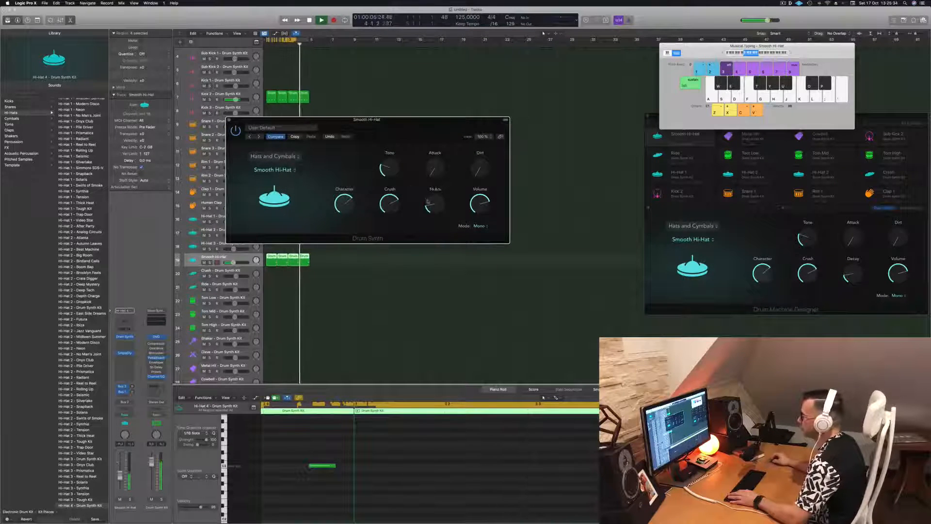
# Try the Smooth Hi-Hat's Decay at its minimum, close the plug-in and replay the beat from the start.
pyautogui.moveTo(433, 192); pyautogui.dragTo(434, 203)
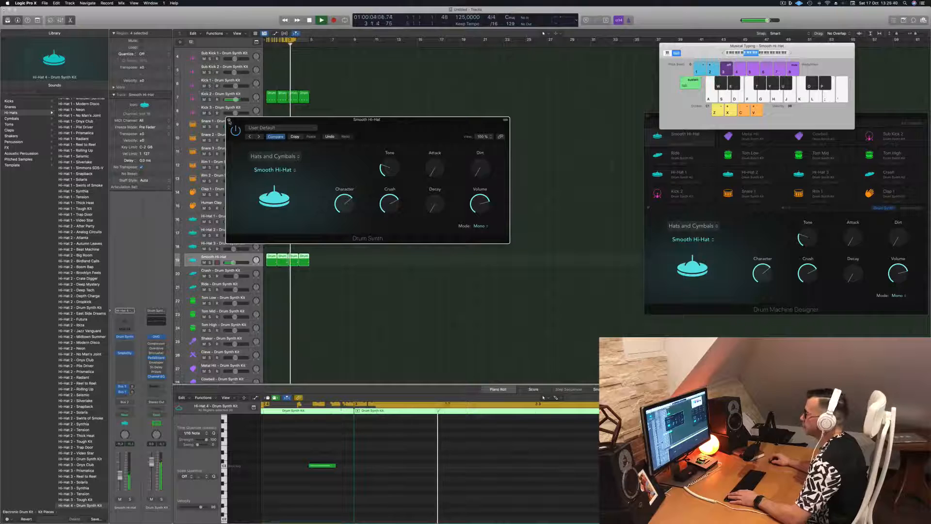
pyautogui.press('super+w')
pyautogui.press('space')
pyautogui.press('space')
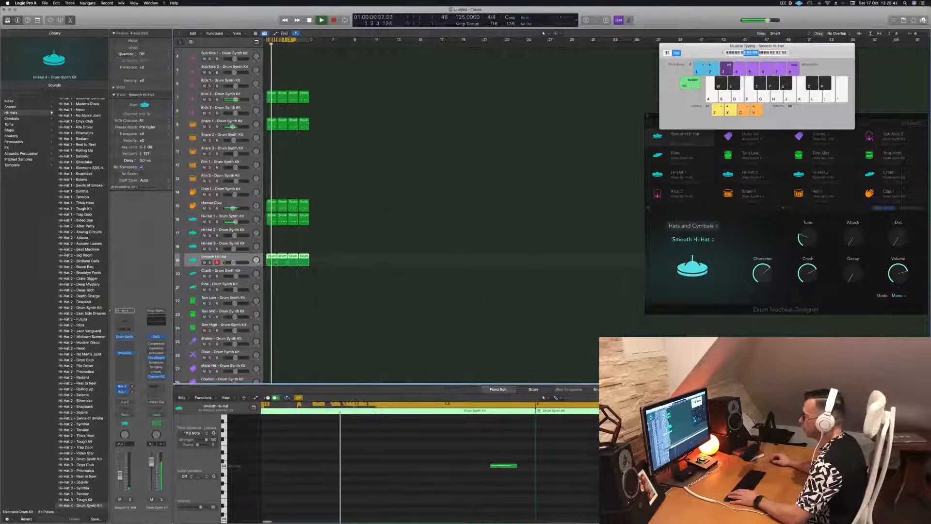
pyautogui.scroll(-5, 440, 455)
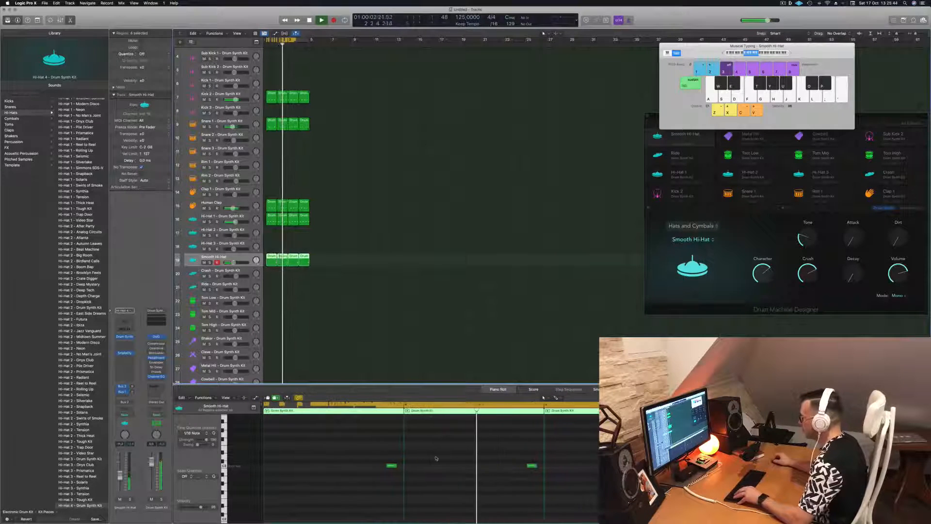
pyautogui.click(450, 454)
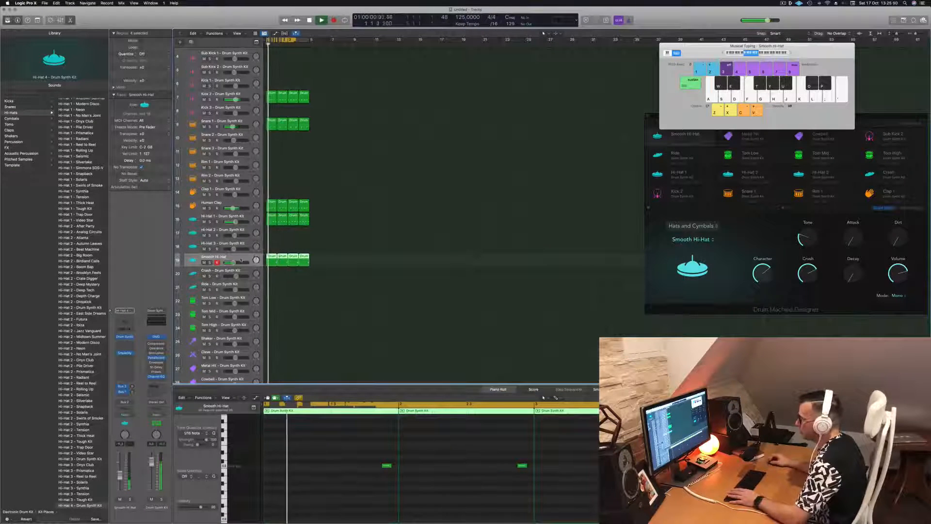
# Reopen the Smooth Hi-Hat Drum Synth and raise its Decay to about 32%.
pyautogui.click(125, 337)
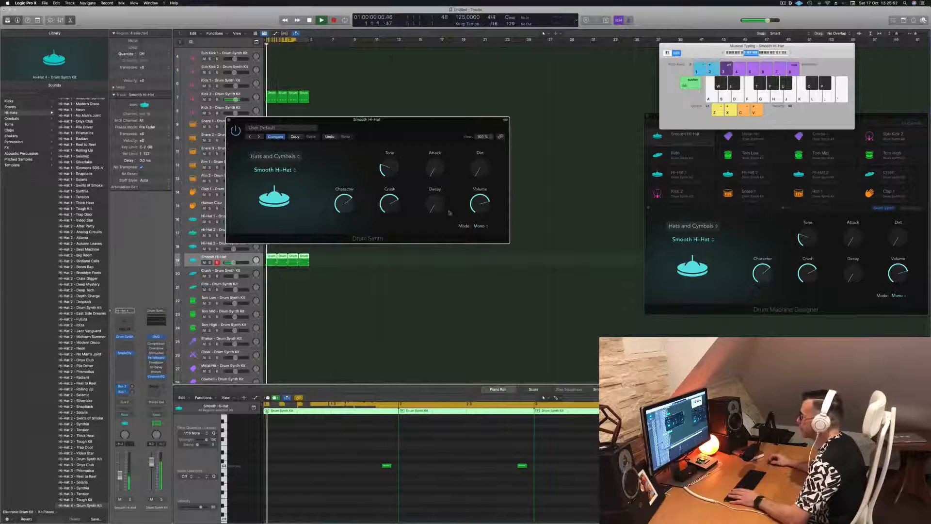
pyautogui.moveTo(429, 208)
pyautogui.moveTo(435, 206); pyautogui.dragTo(434, 204)
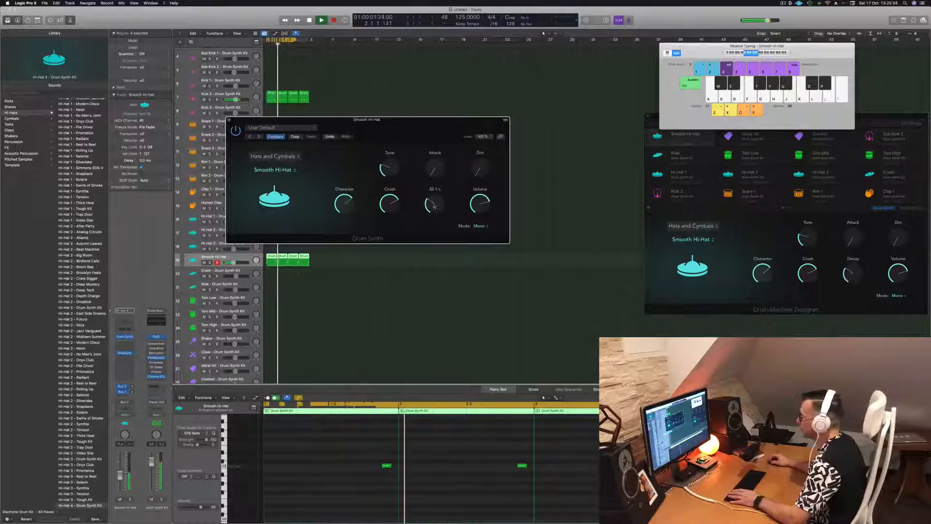
# Try the Smooth Hi-Hat's Attack up to 100%, return it to zero and close the plug-in.
pyautogui.moveTo(418, 127); pyautogui.dragTo(470, 128)
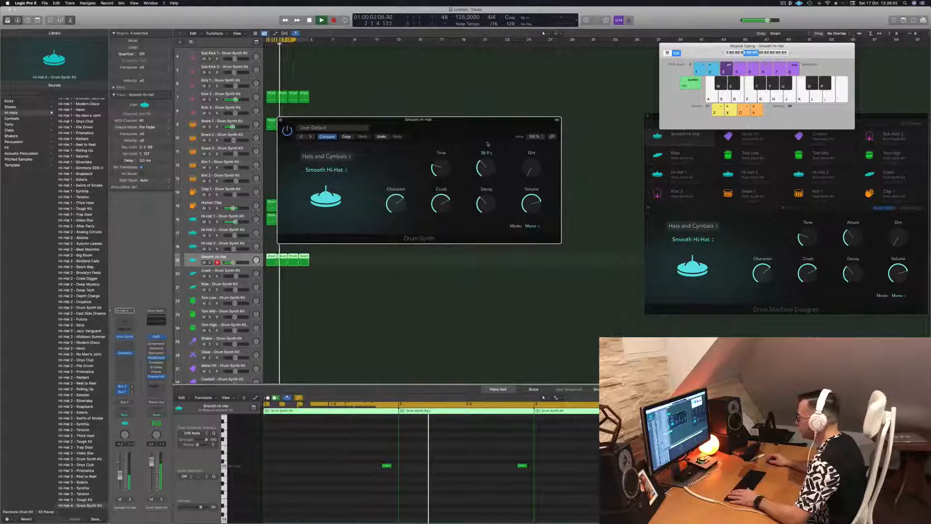
pyautogui.moveTo(484, 171); pyautogui.dragTo(486, 176)
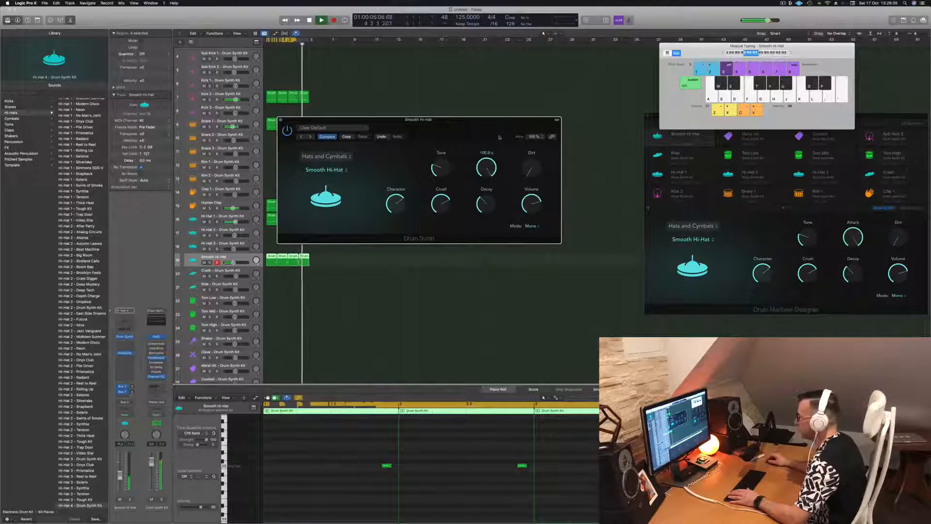
pyautogui.moveTo(492, 158); pyautogui.dragTo(491, 194)
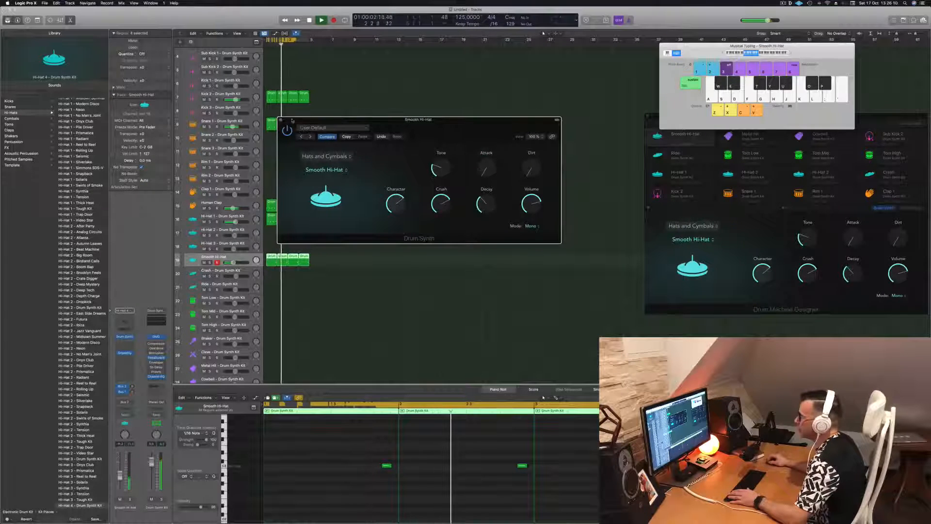
pyautogui.click(281, 120)
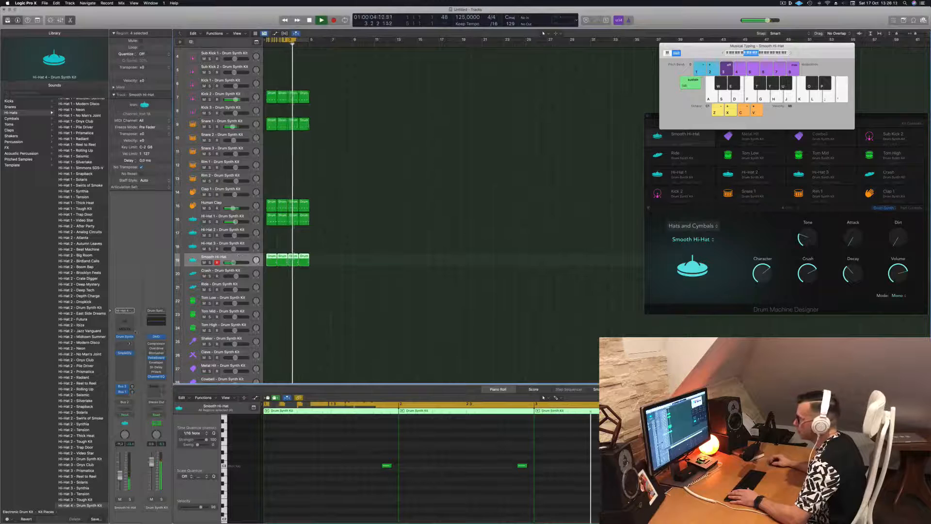
pyautogui.click(125, 337)
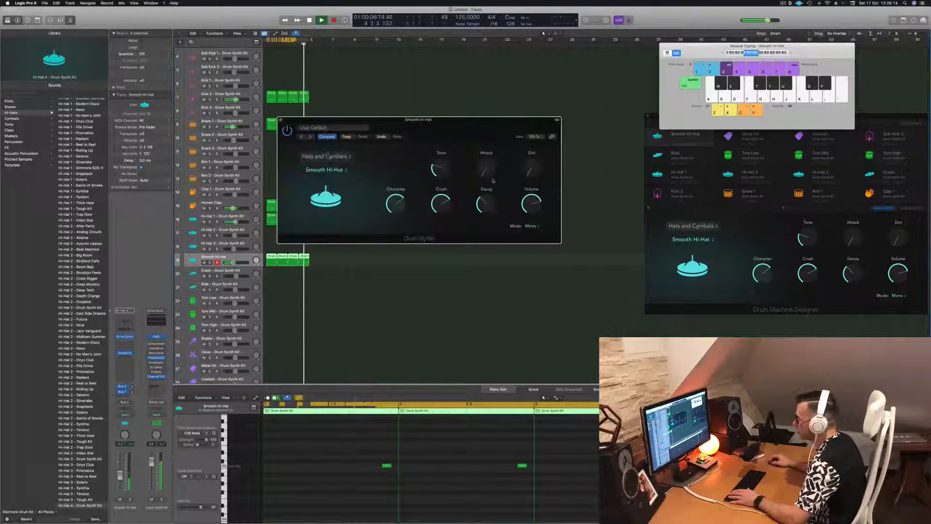
pyautogui.moveTo(494, 119); pyautogui.dragTo(496, 224)
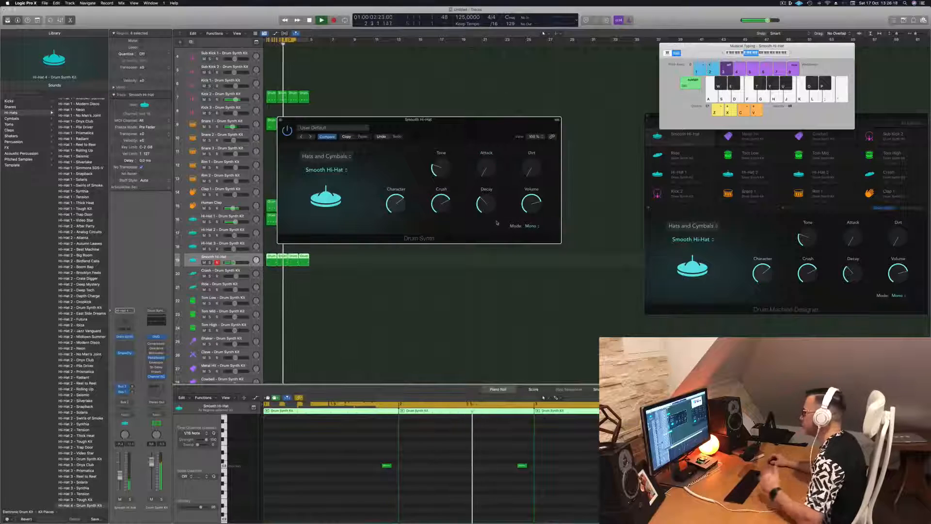
pyautogui.click(280, 119)
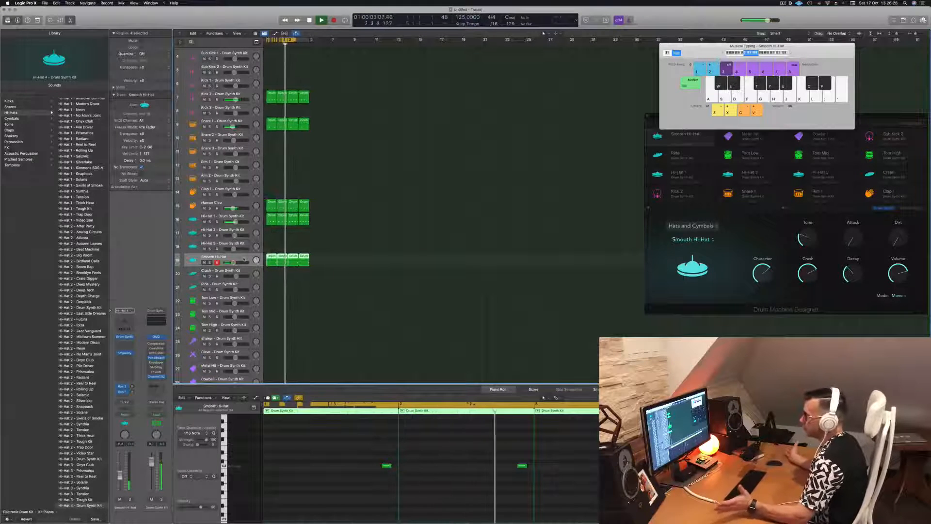
# Stop playback, copy the first Human Clap region onto the Crash track and delete all its notes except the first.
pyautogui.scroll(-3, 345, 271)
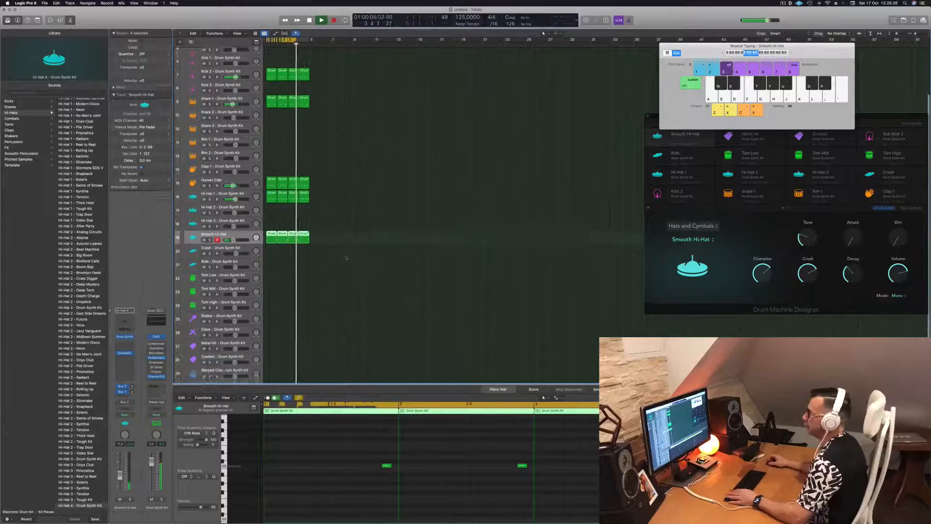
pyautogui.scroll(-1, 353, 214)
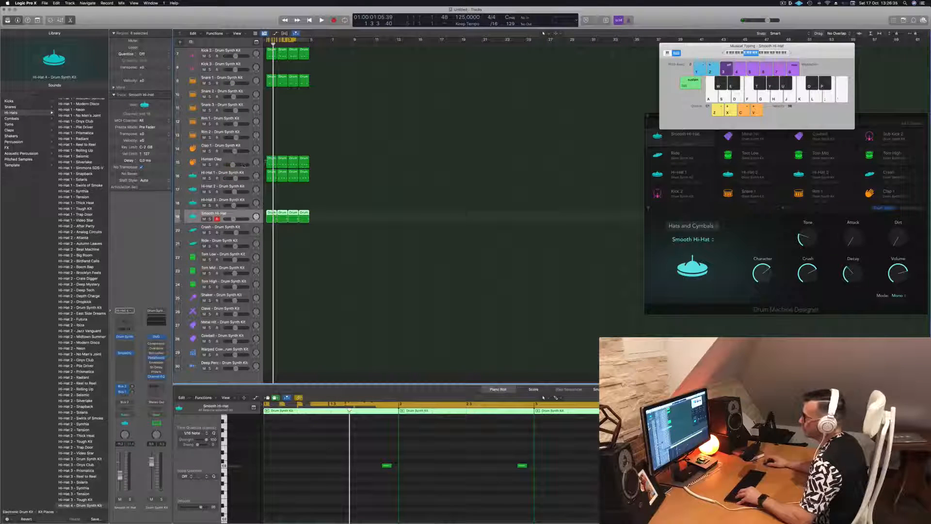
pyautogui.click(271, 161)
pyautogui.moveTo(270, 161); pyautogui.dragTo(267, 234)
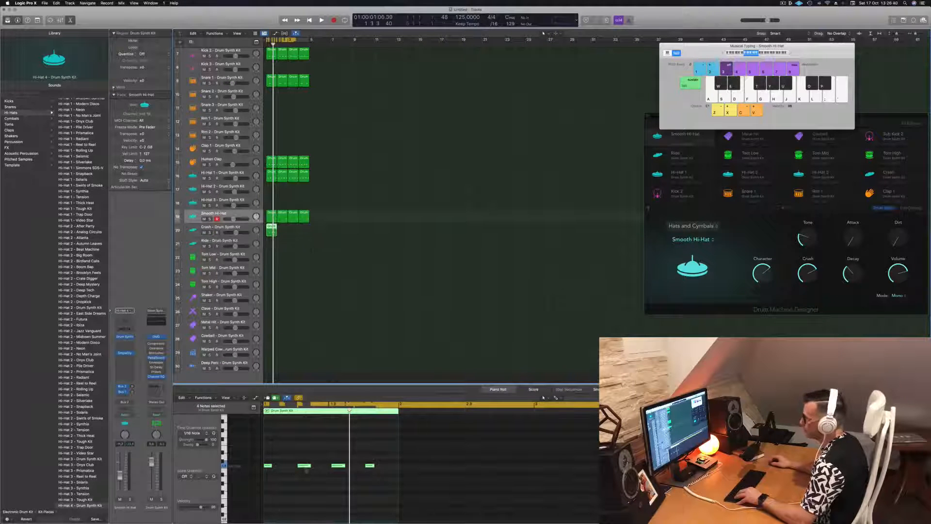
pyautogui.moveTo(285, 449); pyautogui.dragTo(398, 484)
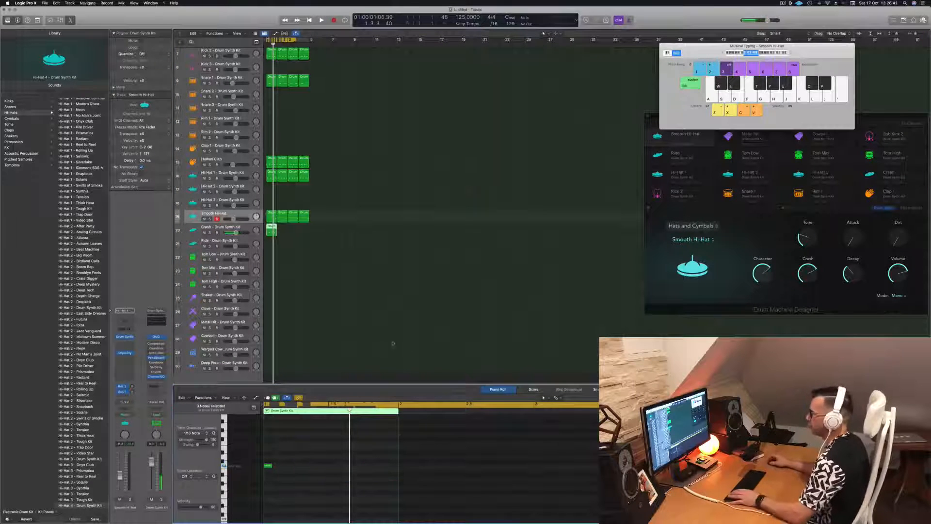
# Select the Crash track, repeat all regions three times to extend the beat to 16 bars, and return to the start.
pyautogui.click(252, 234)
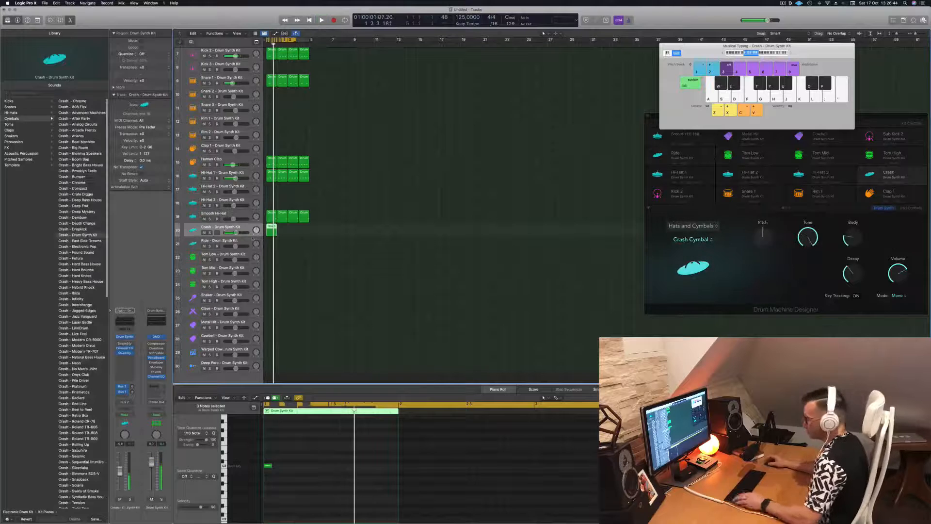
pyautogui.press('super+r')
pyautogui.press('super+r')
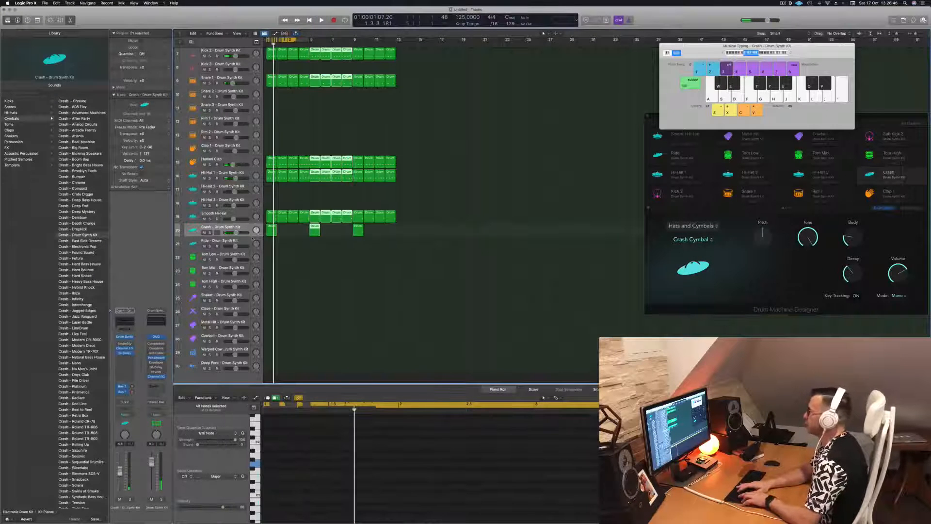
pyautogui.press('super+r')
pyautogui.press('Return')
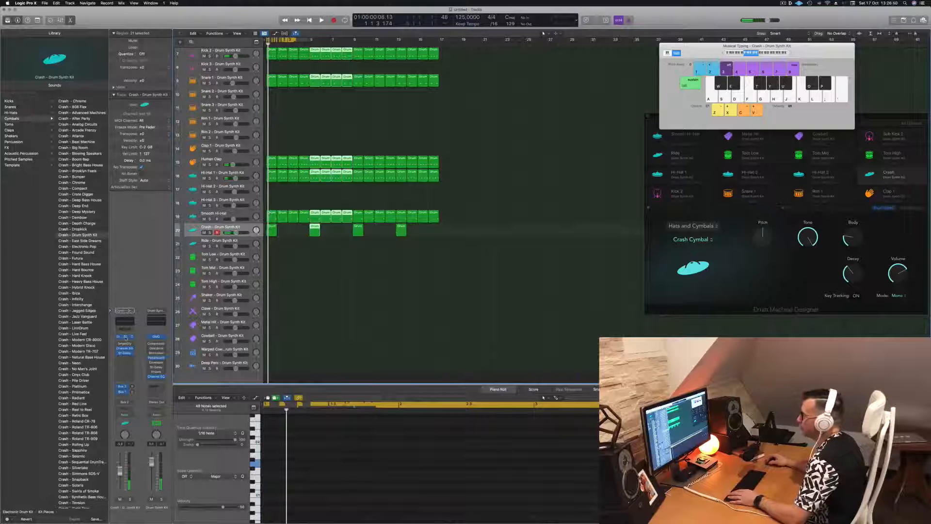
# Audition the Ride Cymbal sound in the Crash track's Drum Synth during playback and switch it back to Crash Cymbal.
pyautogui.click(126, 336)
pyautogui.press('space')
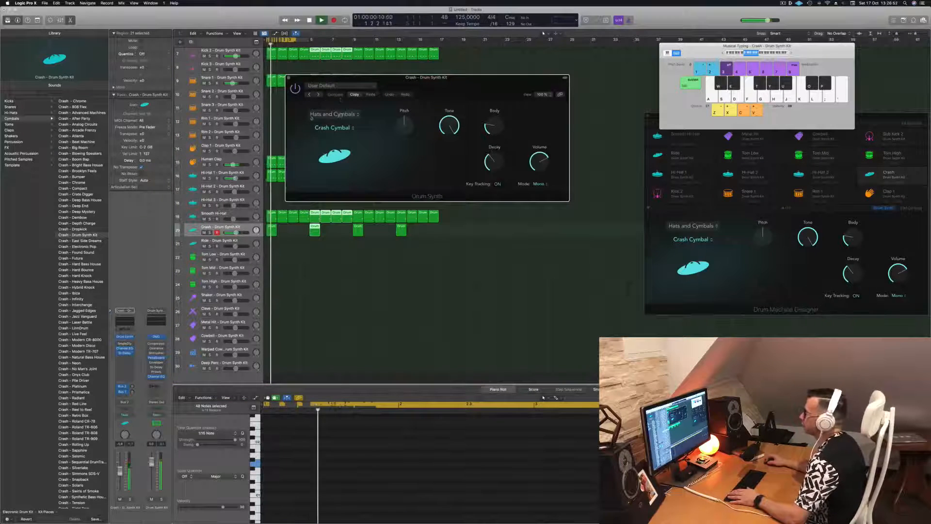
pyautogui.click(339, 114)
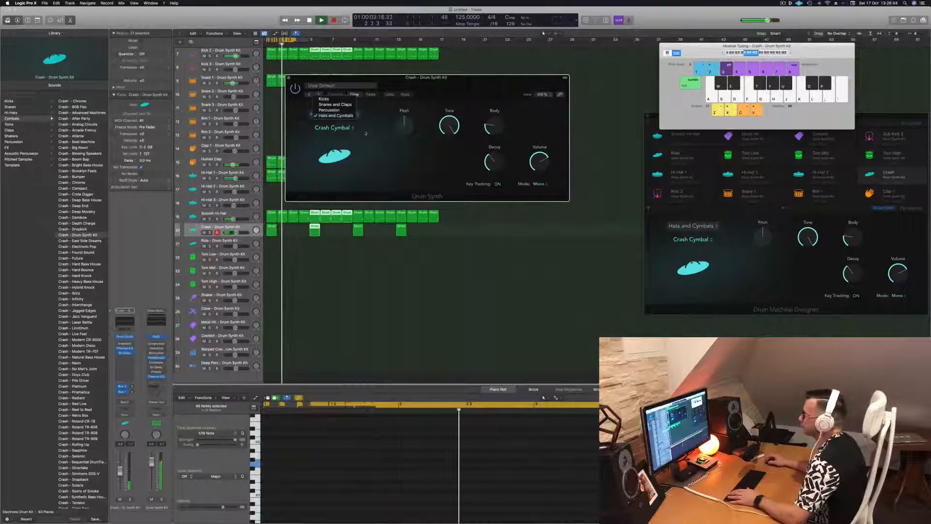
pyautogui.click(341, 115)
pyautogui.click(340, 128)
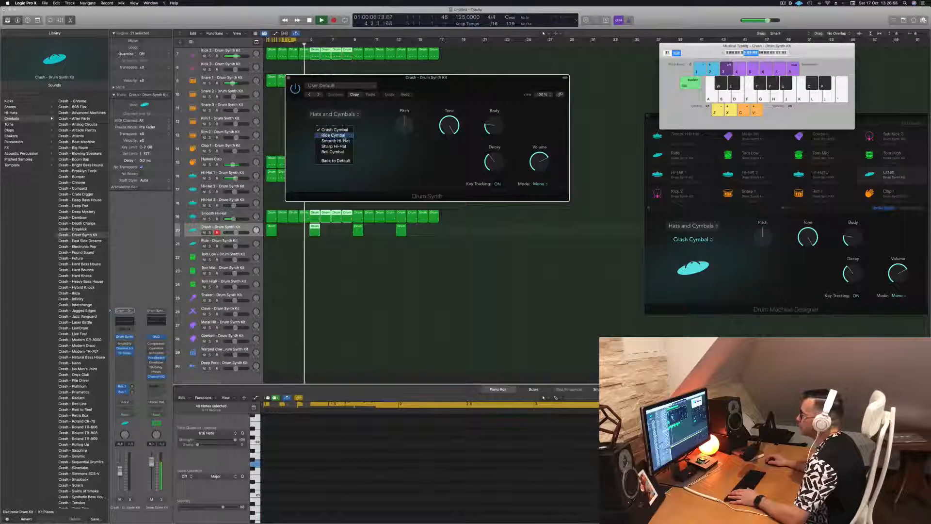
pyautogui.click(369, 138)
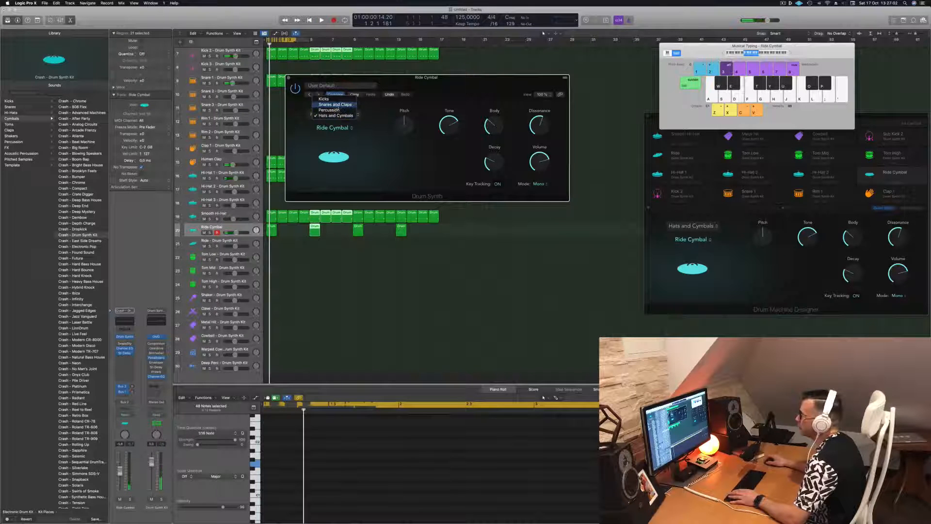
pyautogui.click(335, 127)
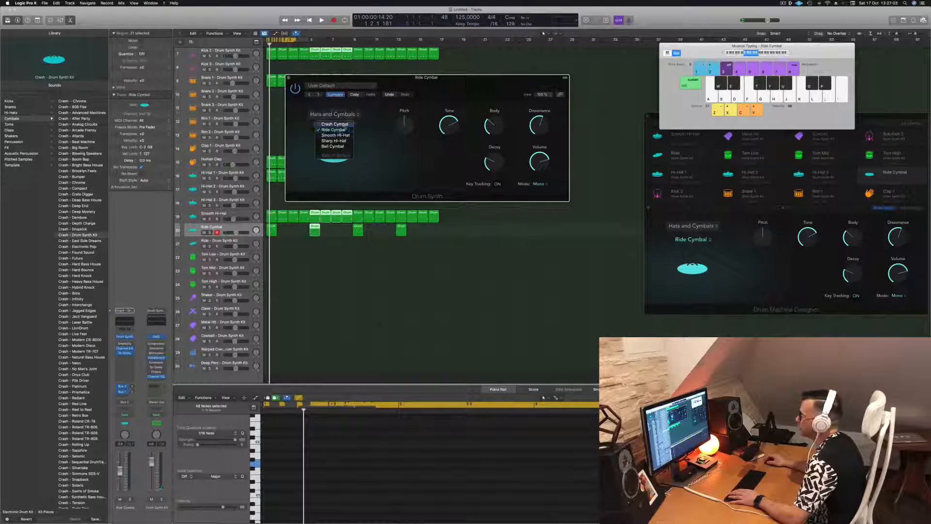
pyautogui.click(340, 124)
pyautogui.press('space')
pyautogui.press('space')
# Try the Crash Cymbal's Pitch down to -12, return it to zero and close the plug-in.
pyautogui.moveTo(446, 130); pyautogui.dragTo(445, 184)
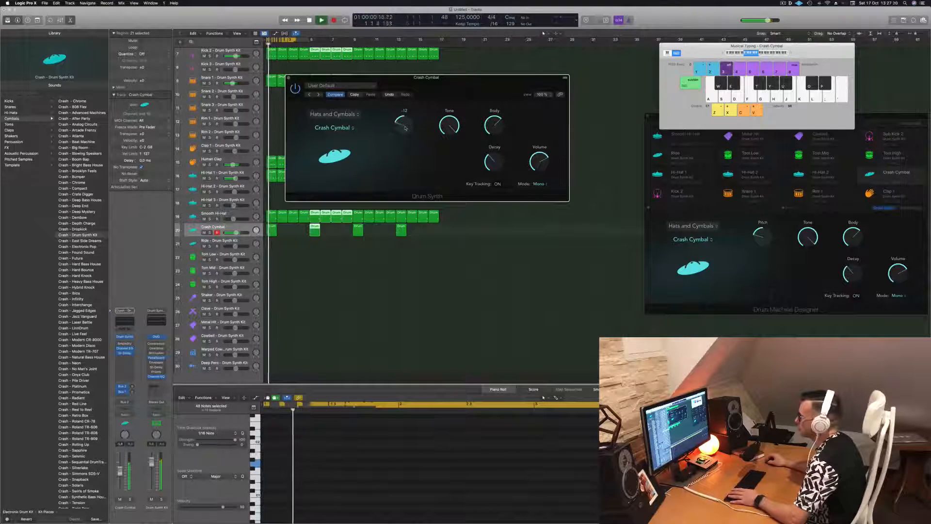
pyautogui.moveTo(442, 99); pyautogui.dragTo(451, 102)
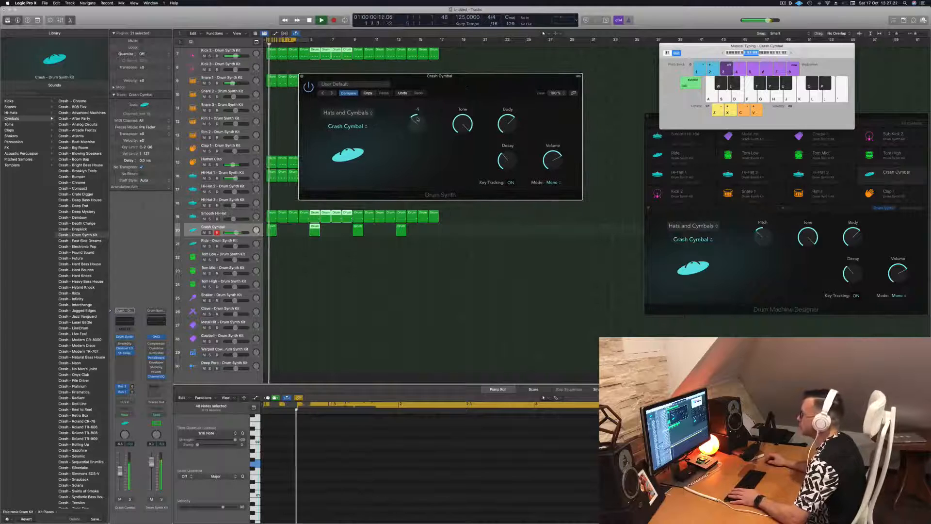
pyautogui.moveTo(424, 107); pyautogui.dragTo(517, 95)
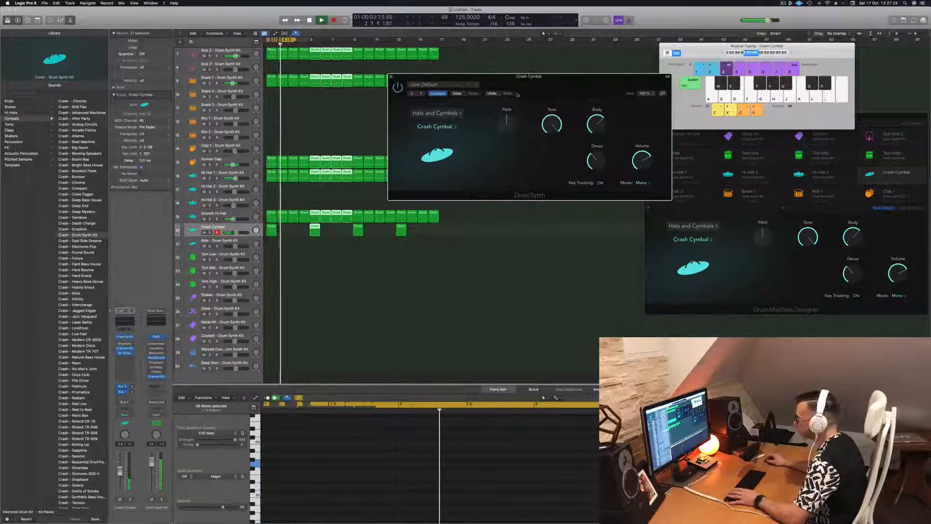
pyautogui.click(233, 229)
pyautogui.press('Return')
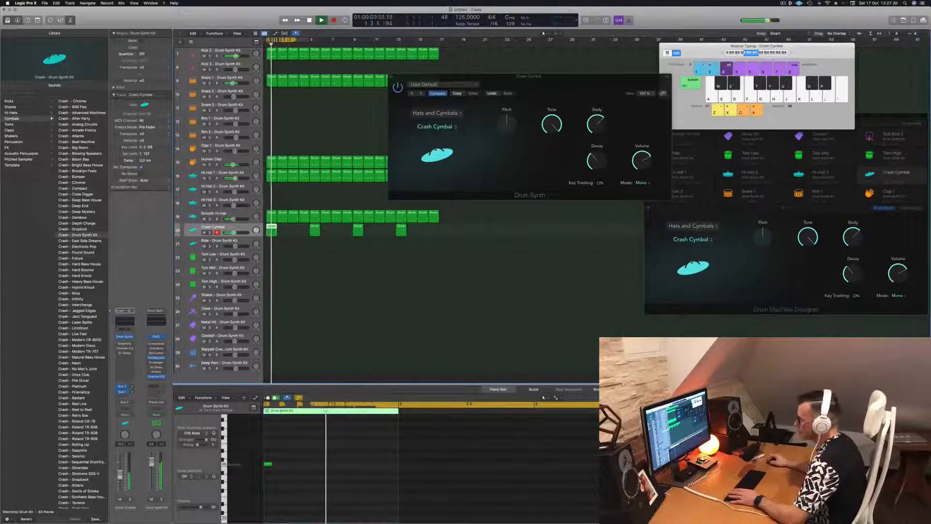
pyautogui.moveTo(551, 76); pyautogui.dragTo(464, 87)
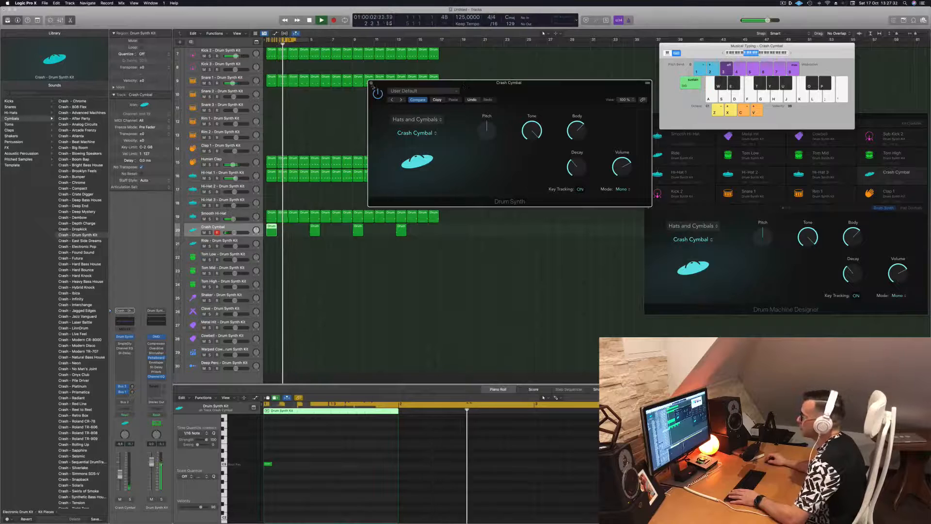
pyautogui.press('super+w')
# Extend the cycle range to cover all 16 bars of the beat and deselect the regions.
pyautogui.moveTo(309, 40); pyautogui.dragTo(439, 56)
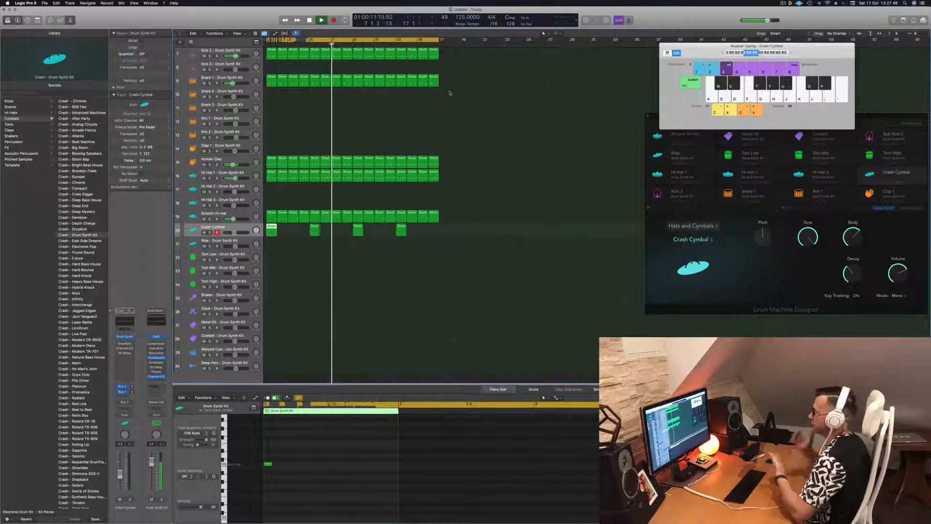
pyautogui.scroll(6, 398, 133)
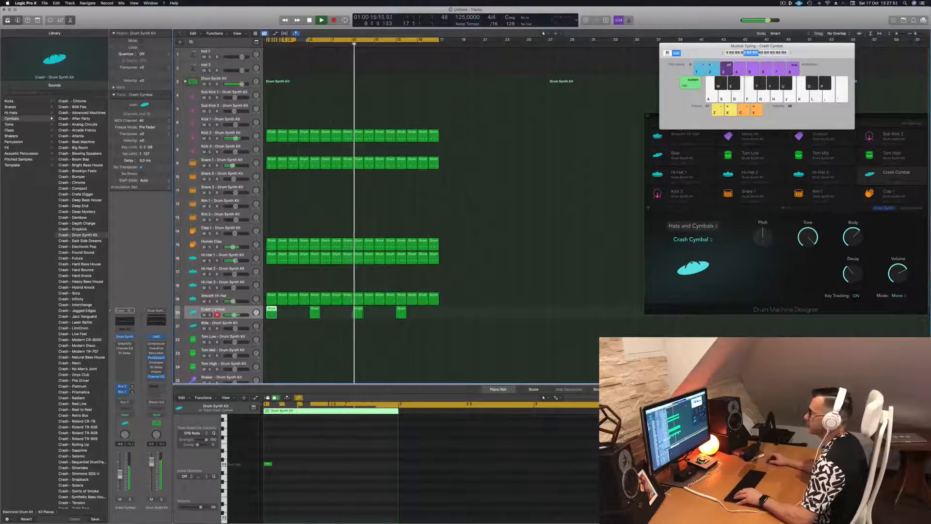
pyautogui.click(508, 167)
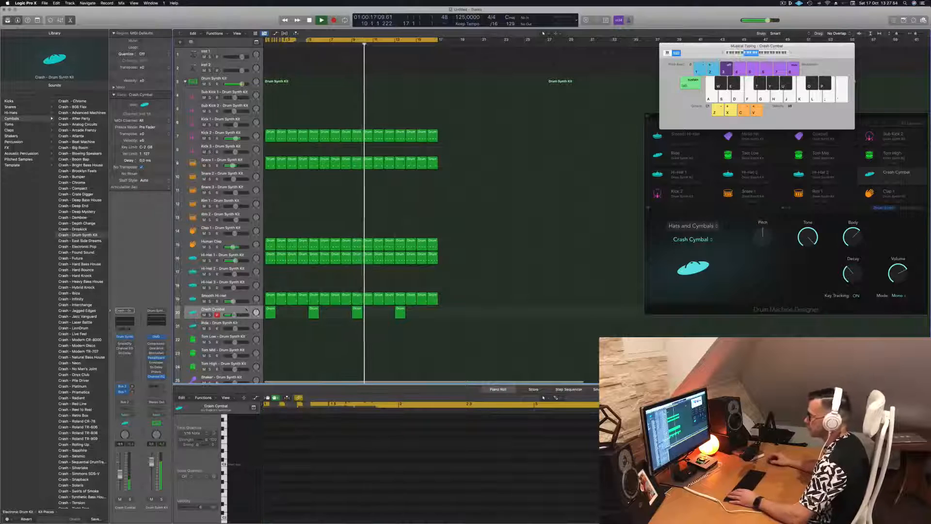
# Copy the first Hi-Hat 1 region onto the Ride track, shift its four notes onto the beats and restart playback.
pyautogui.click(233, 309)
pyautogui.scroll(-5, 301, 271)
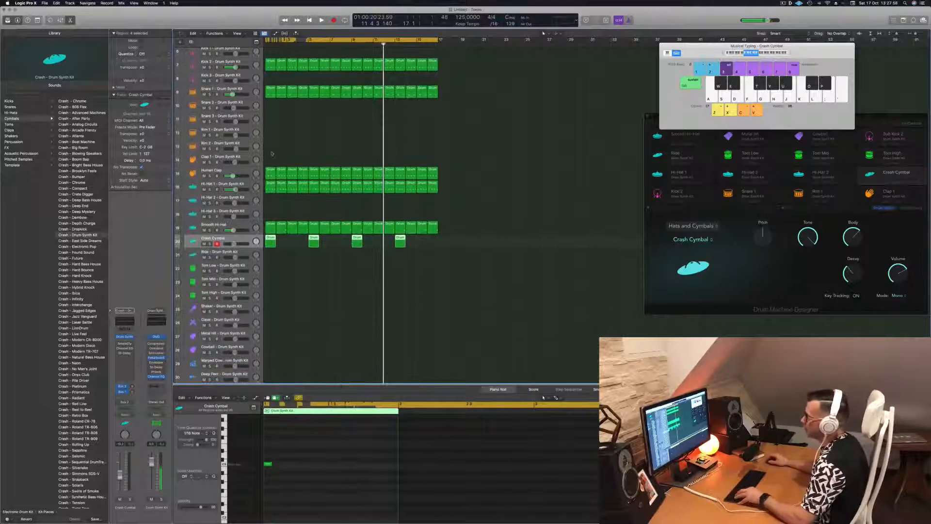
pyautogui.moveTo(269, 189); pyautogui.dragTo(269, 258)
pyautogui.press('Return')
pyautogui.press('space')
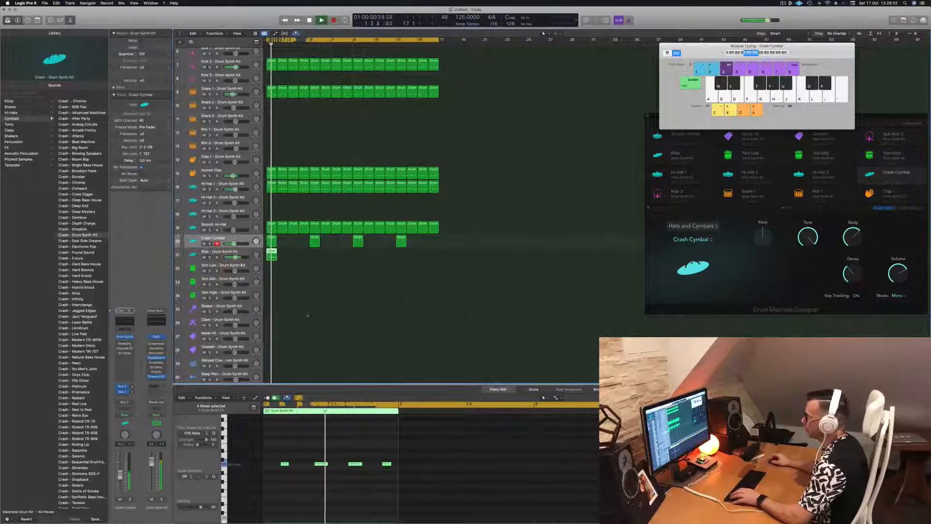
pyautogui.moveTo(281, 465); pyautogui.dragTo(477, 482)
pyautogui.press('Return')
pyautogui.press('space')
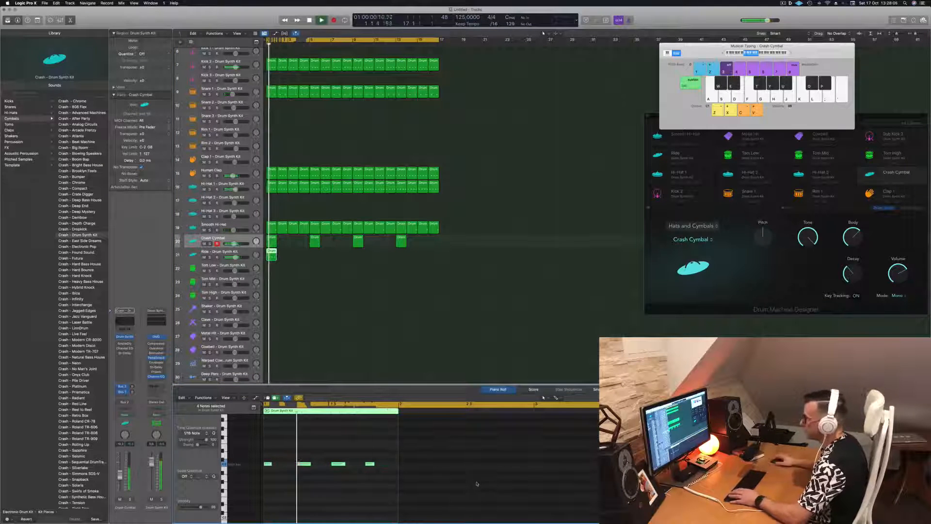
# Open the Ride track's Drum Synth and change its sound to Ride Cymbal while the beat plays.
pyautogui.click(245, 252)
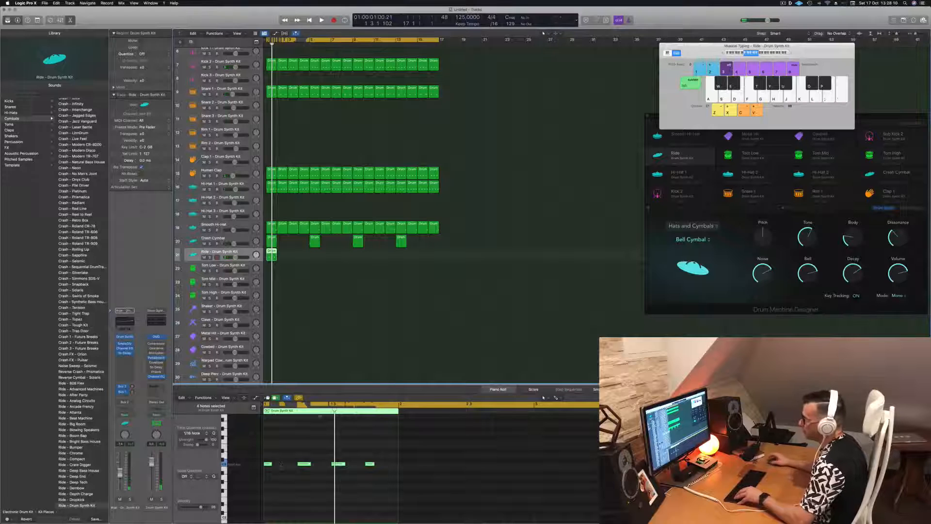
pyautogui.click(124, 337)
pyautogui.press('Return')
pyautogui.press('space')
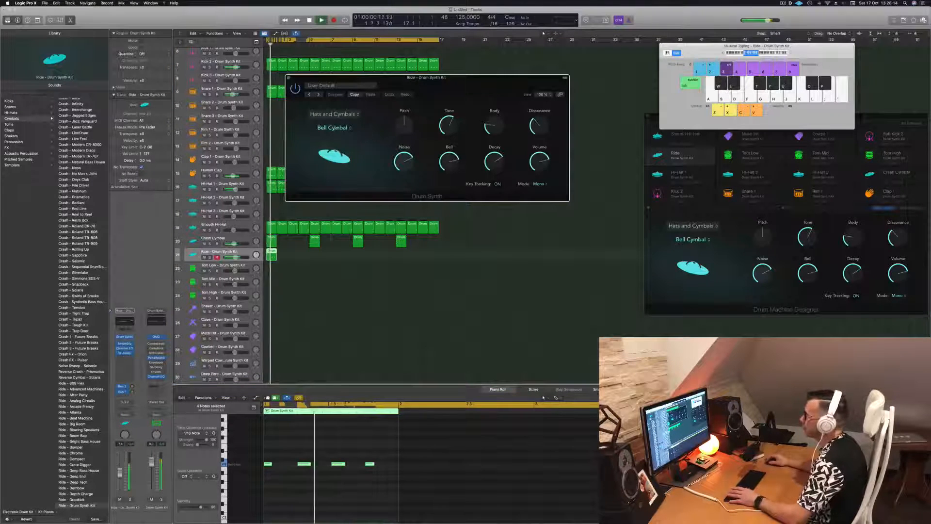
pyautogui.click(334, 128)
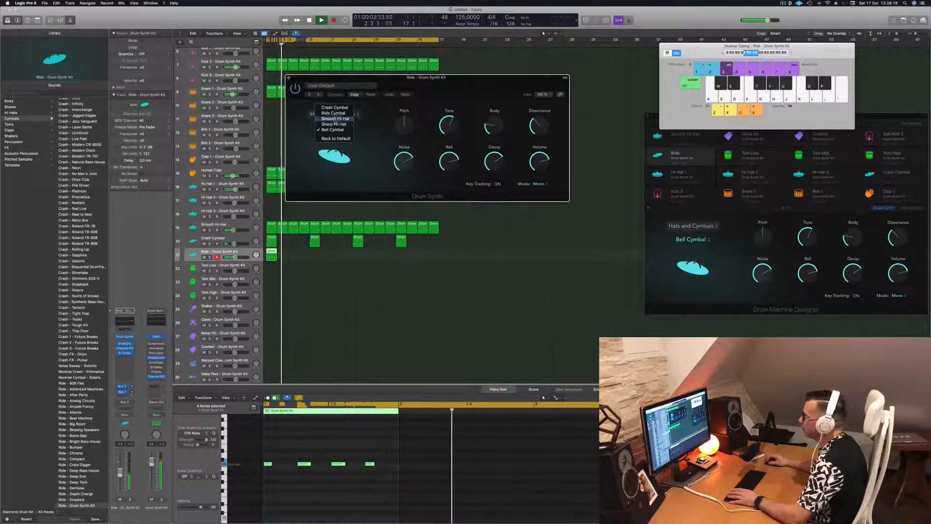
pyautogui.click(333, 113)
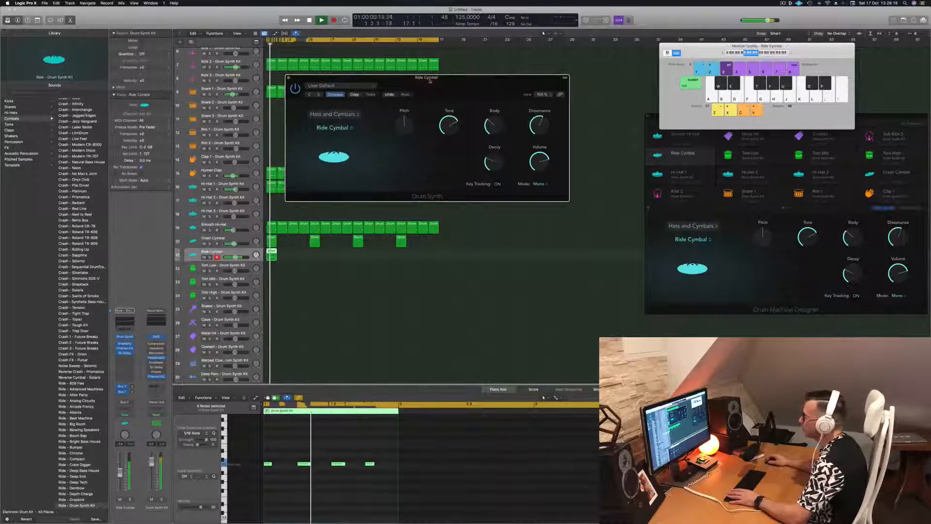
# Raise the Ride Cymbal's Pitch and Volume, shorten its Decay, and bring Tone, Body and Dissonance down to minimum.
pyautogui.moveTo(429, 81); pyautogui.dragTo(500, 80)
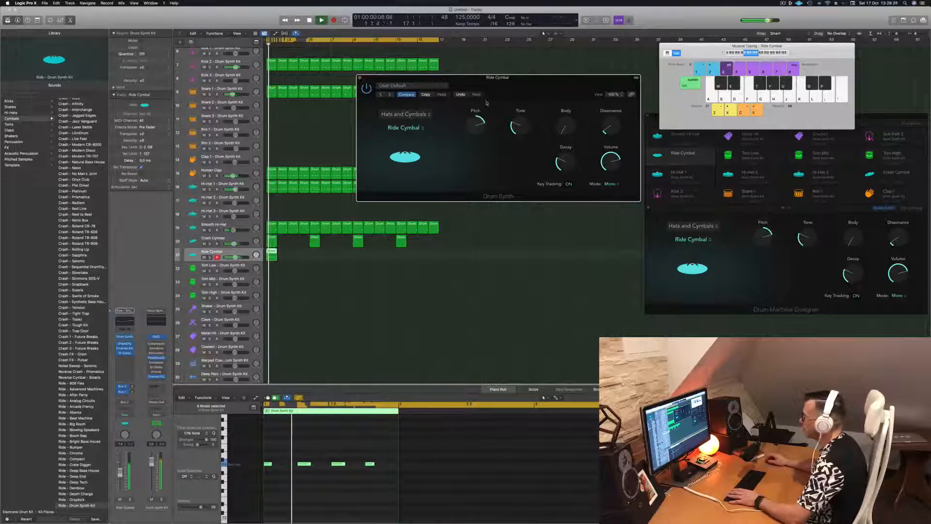
pyautogui.moveTo(499, 78); pyautogui.dragTo(363, 85)
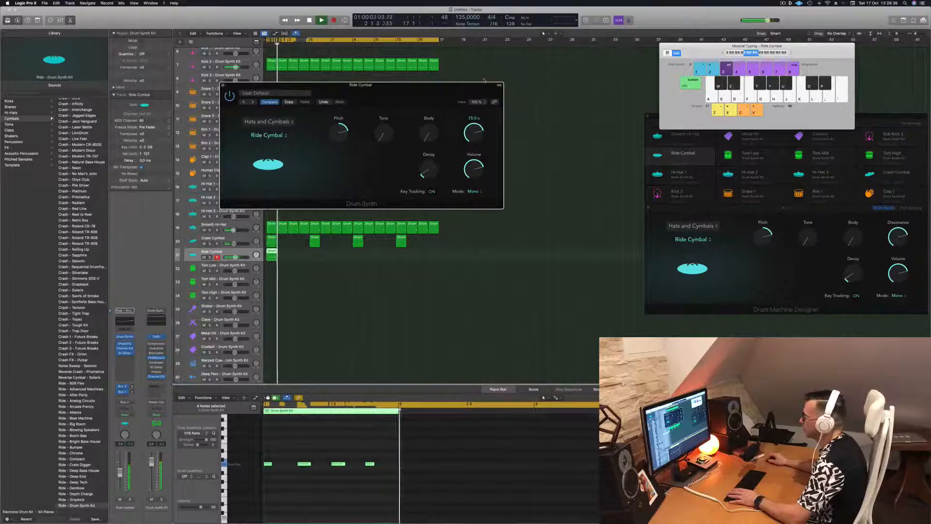
pyautogui.moveTo(483, 80); pyautogui.dragTo(478, 141)
pyautogui.moveTo(432, 85); pyautogui.dragTo(669, 93)
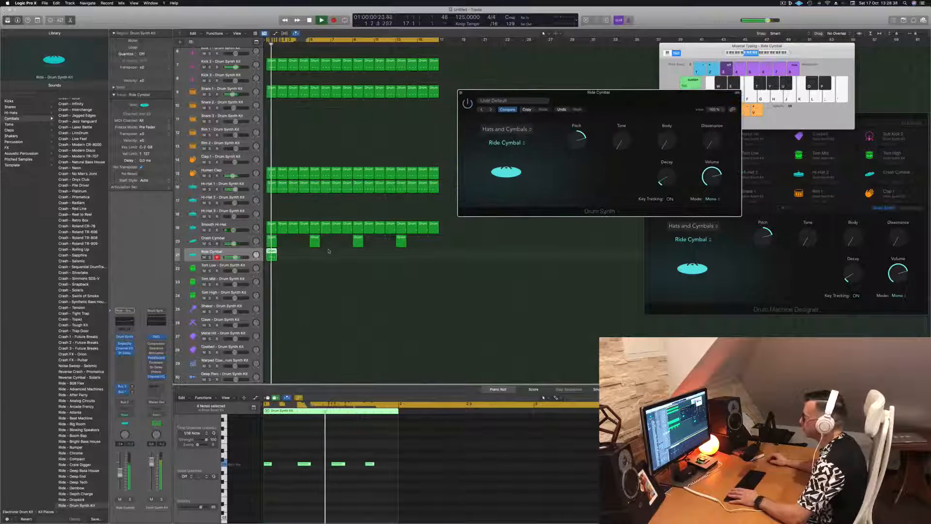
# Repeat the Ride Cymbal region to fill all 16 bars and play the beat from the start.
pyautogui.moveTo(271, 254)
pyautogui.mouseDown()
pyautogui.moveTo(282, 257)
pyautogui.moveTo(272, 254)
pyautogui.mouseUp()
pyautogui.moveTo(293, 261); pyautogui.dragTo(360, 255)
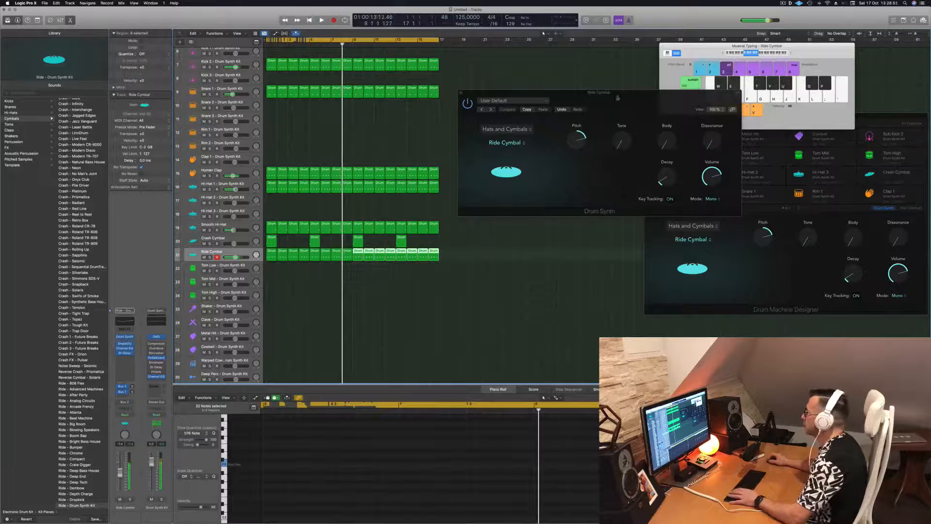
pyautogui.moveTo(618, 98); pyautogui.dragTo(450, 122)
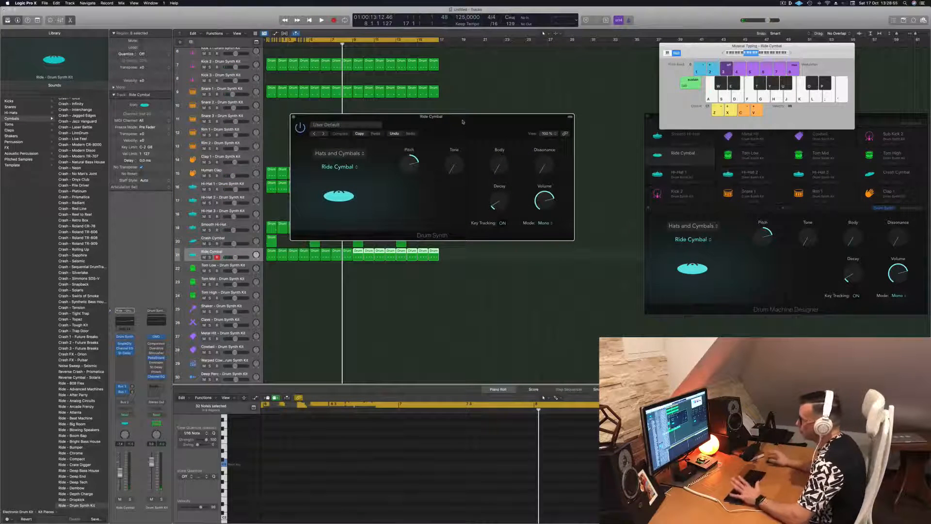
pyautogui.press('Return')
pyautogui.press('space')
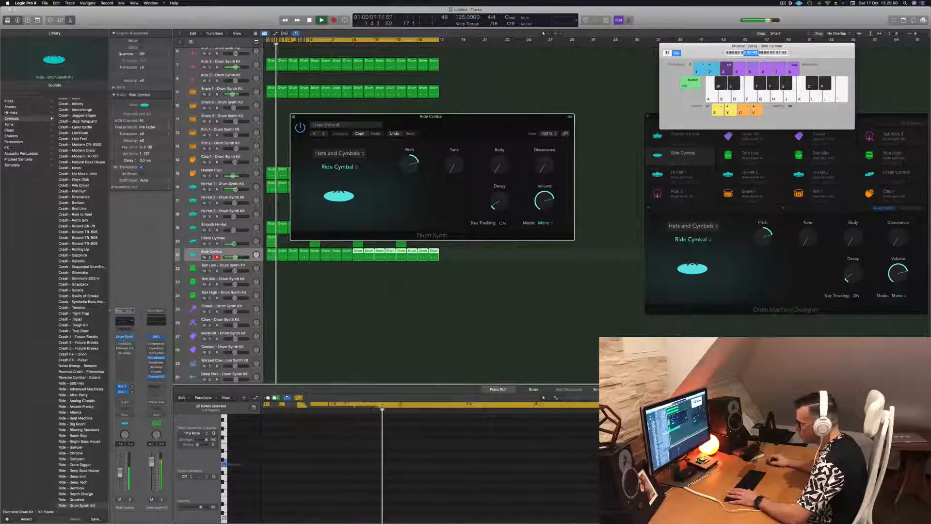
# Raise the Ride Cymbal channel's volume slightly and reset its Drum Synth Pitch to 0.
pyautogui.press('Return')
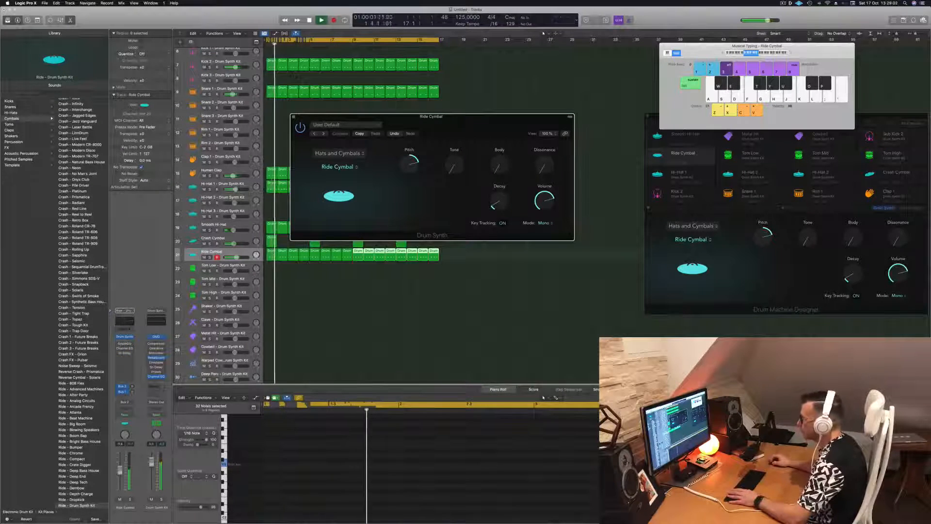
pyautogui.moveTo(119, 474); pyautogui.dragTo(119, 469)
pyautogui.moveTo(410, 164); pyautogui.dragTo(405, 185)
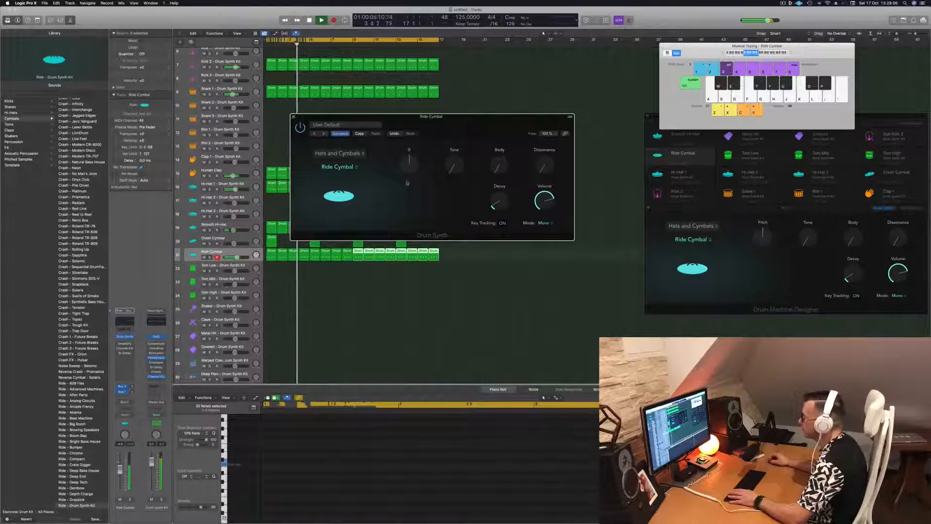
pyautogui.moveTo(457, 117); pyautogui.dragTo(762, 117)
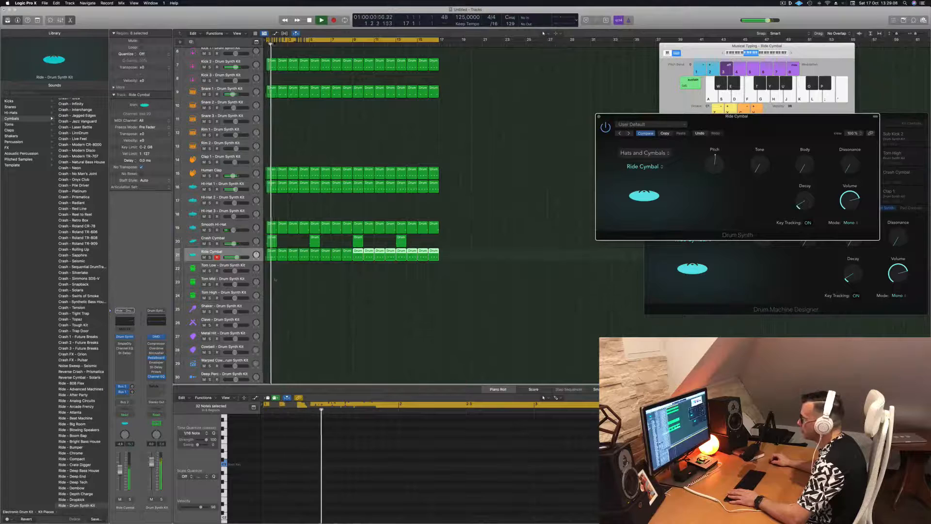
# Select all Ride Cymbal regions, try the Bell Cymbal sound in the Drum Synth and switch back to Ride Cymbal.
pyautogui.click(478, 261)
pyautogui.moveTo(477, 262); pyautogui.dragTo(452, 259)
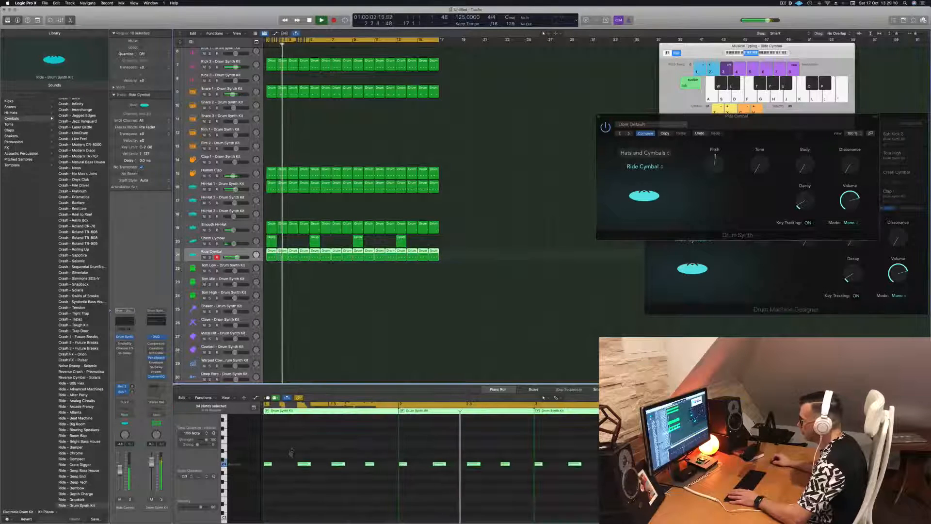
pyautogui.moveTo(737, 117); pyautogui.dragTo(486, 128)
pyautogui.click(388, 180)
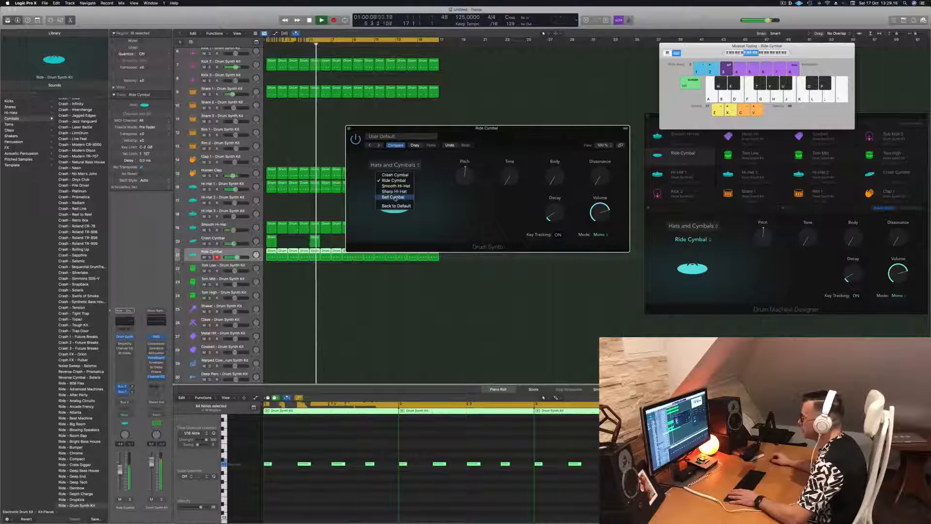
pyautogui.click(394, 197)
pyautogui.click(392, 178)
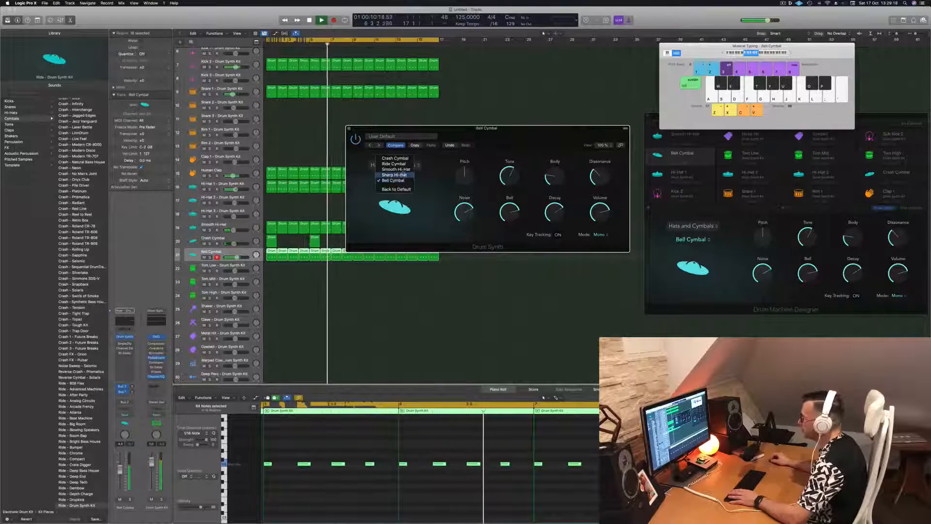
pyautogui.click(407, 191)
# Raise the Ride Cymbal's Tone to about 45% and its Body to about 45%.
pyautogui.moveTo(464, 175)
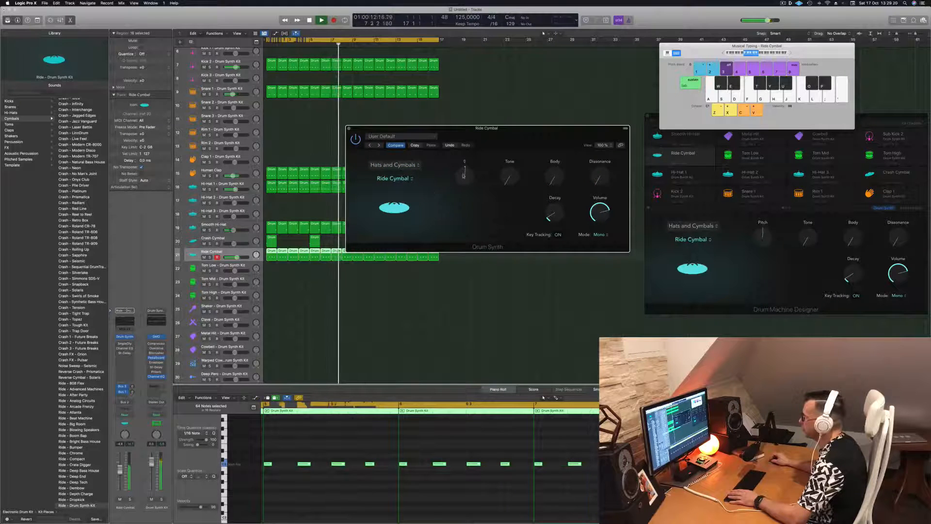
pyautogui.moveTo(509, 176); pyautogui.dragTo(523, 131)
pyautogui.moveTo(528, 116); pyautogui.dragTo(528, 146)
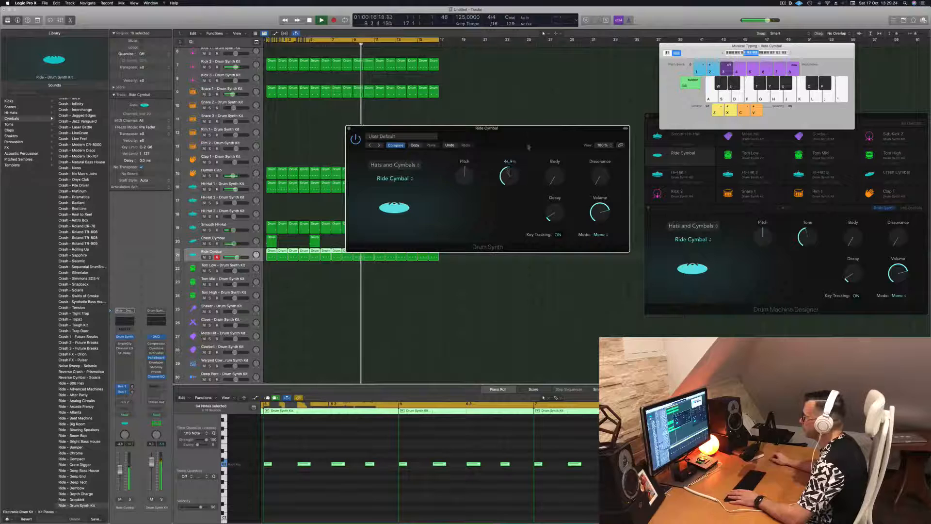
pyautogui.moveTo(559, 179); pyautogui.dragTo(563, 131)
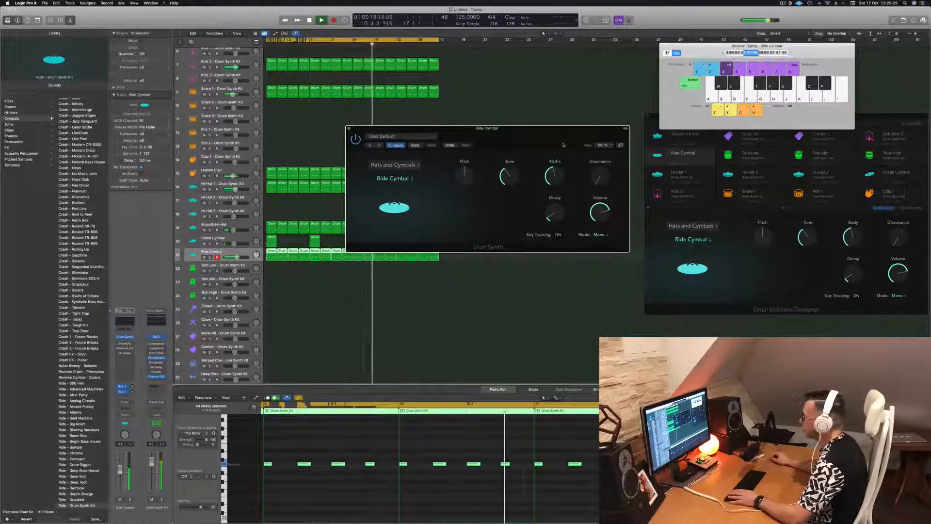
# Turn the Ride Cymbal's Tone and Body down to minimum, then set its Dissonance and Decay slightly above minimum.
pyautogui.moveTo(510, 177); pyautogui.dragTo(510, 208)
pyautogui.moveTo(555, 177); pyautogui.dragTo(555, 212)
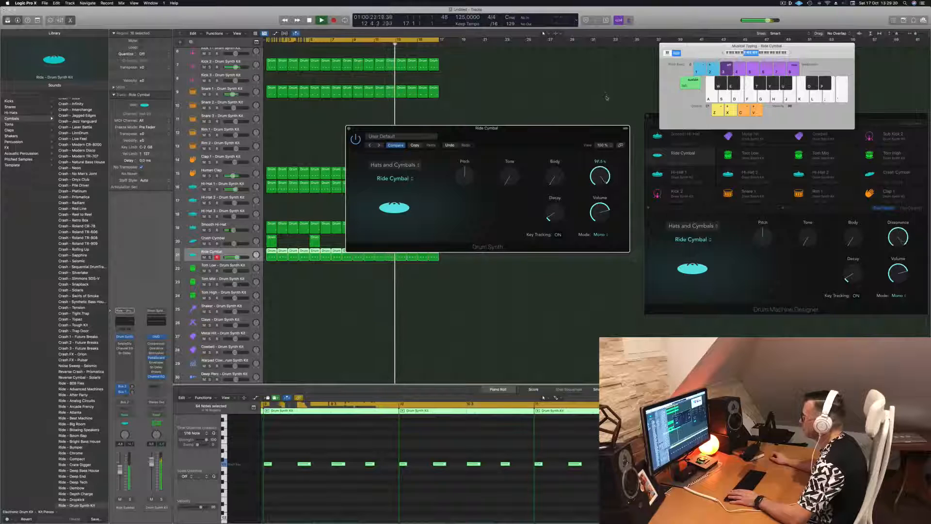
pyautogui.moveTo(606, 97); pyautogui.dragTo(606, 165)
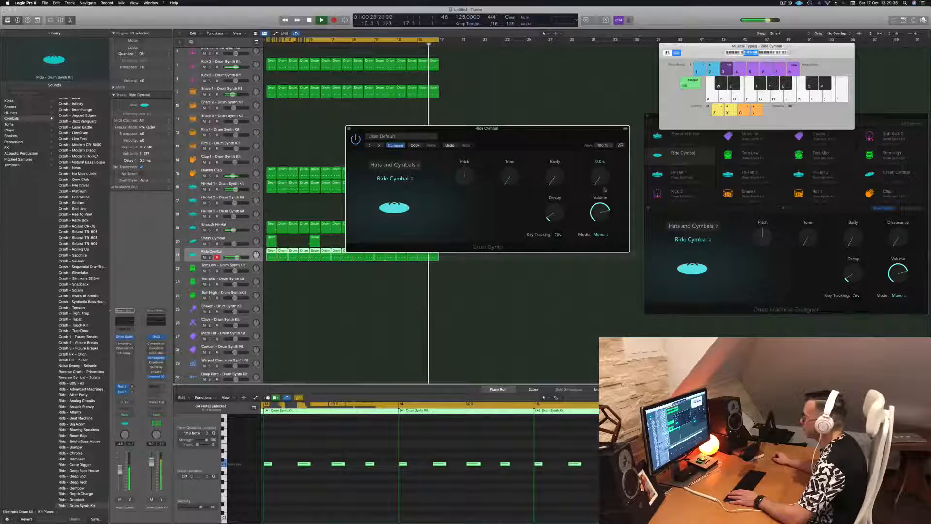
pyautogui.moveTo(607, 166); pyautogui.dragTo(606, 164)
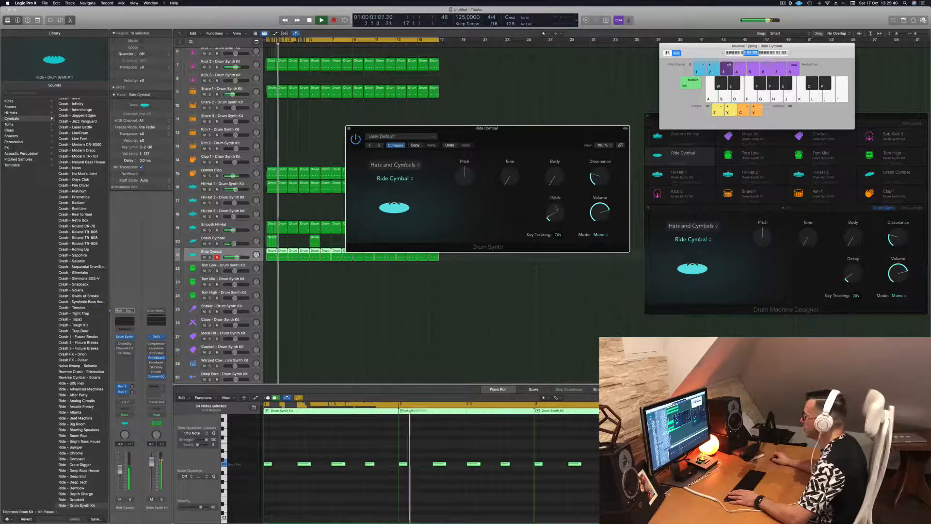
pyautogui.moveTo(553, 223); pyautogui.dragTo(552, 214)
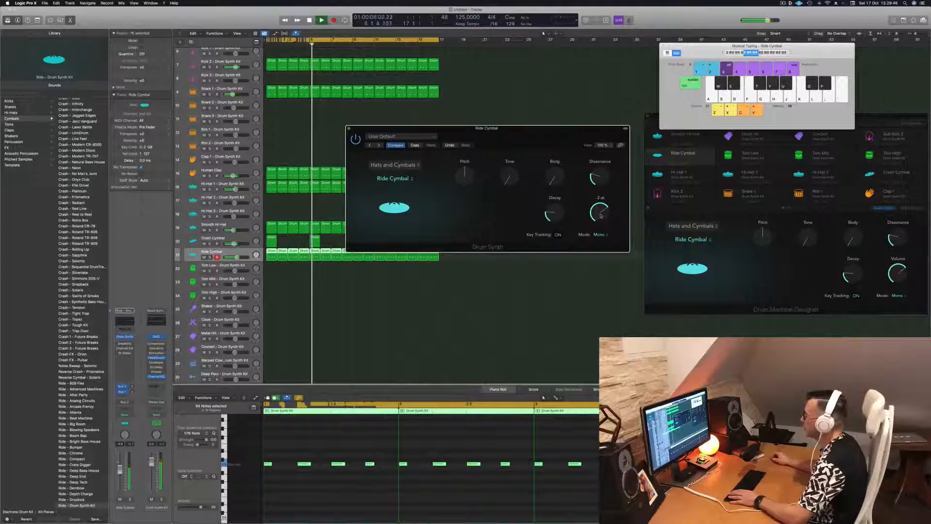
# Close the Ride Cymbal's Drum Synth window and play the beat from the start.
pyautogui.moveTo(347, 127); pyautogui.dragTo(463, 132)
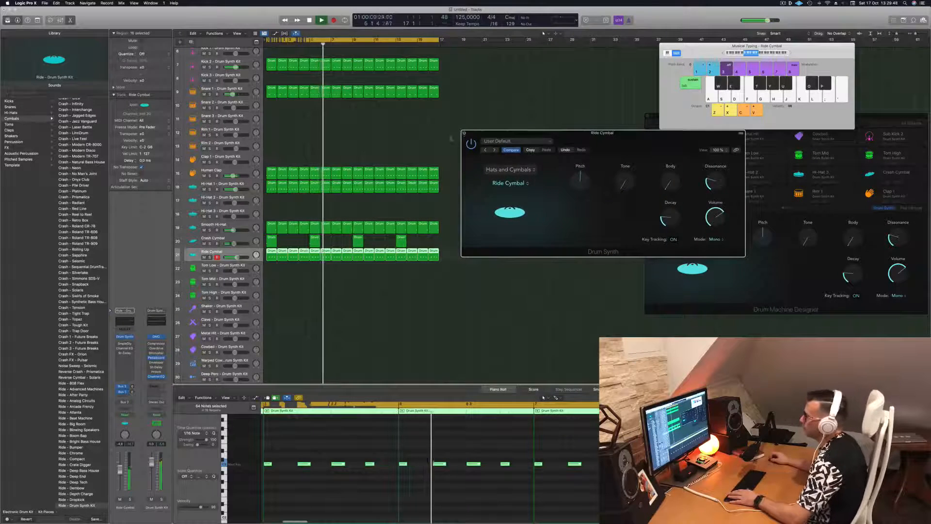
pyautogui.click(463, 132)
pyautogui.press('Return')
pyautogui.press('space')
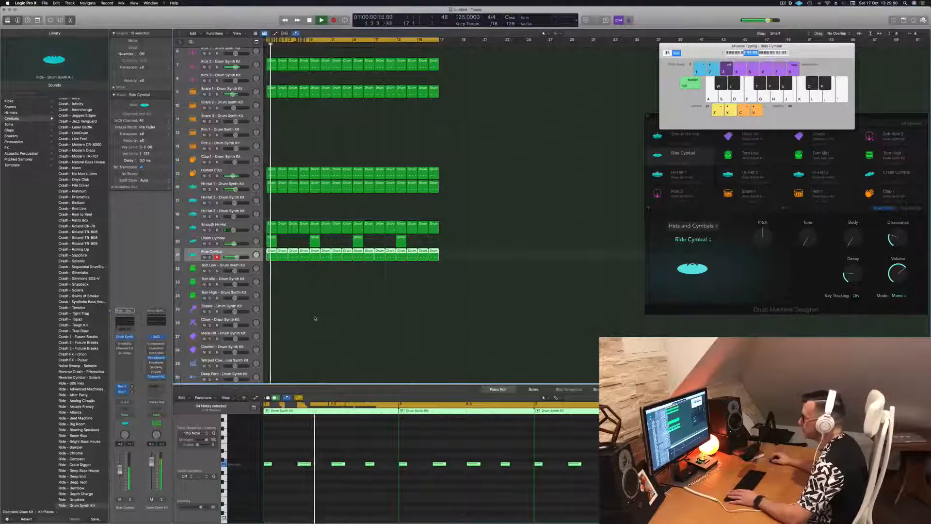
# Fit all kit tracks in view and copy the first Ride Cymbal region onto the Tom Low track.
pyautogui.click(297, 307)
pyautogui.scroll(-1, 296, 306)
pyautogui.scroll(-4, 297, 306)
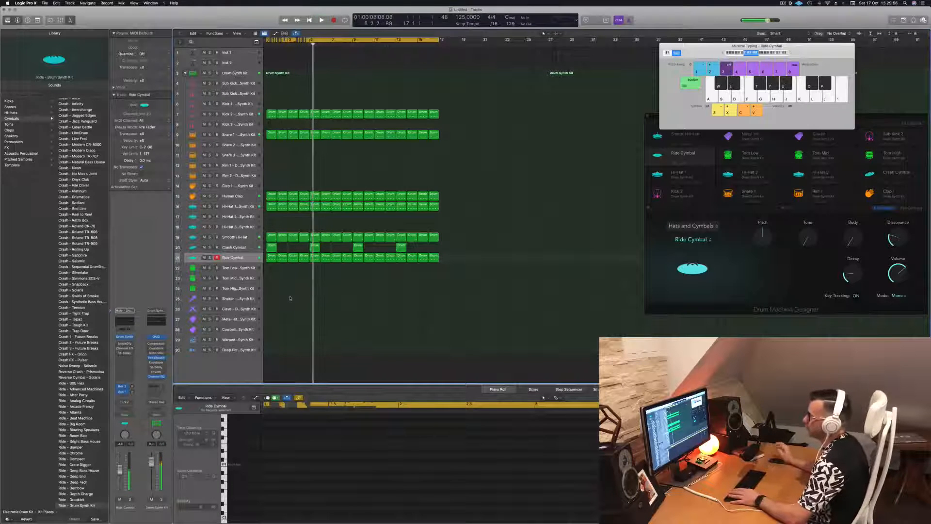
pyautogui.click(268, 256)
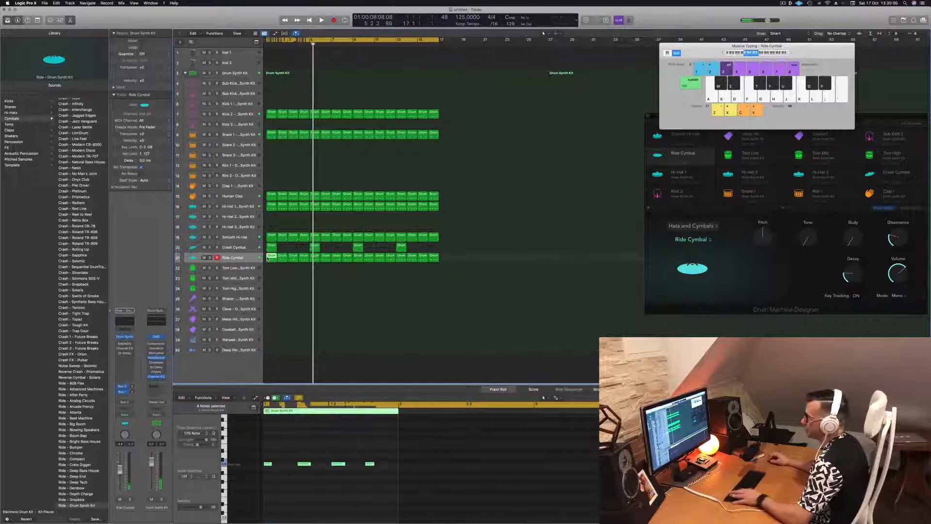
pyautogui.moveTo(268, 257); pyautogui.dragTo(270, 267)
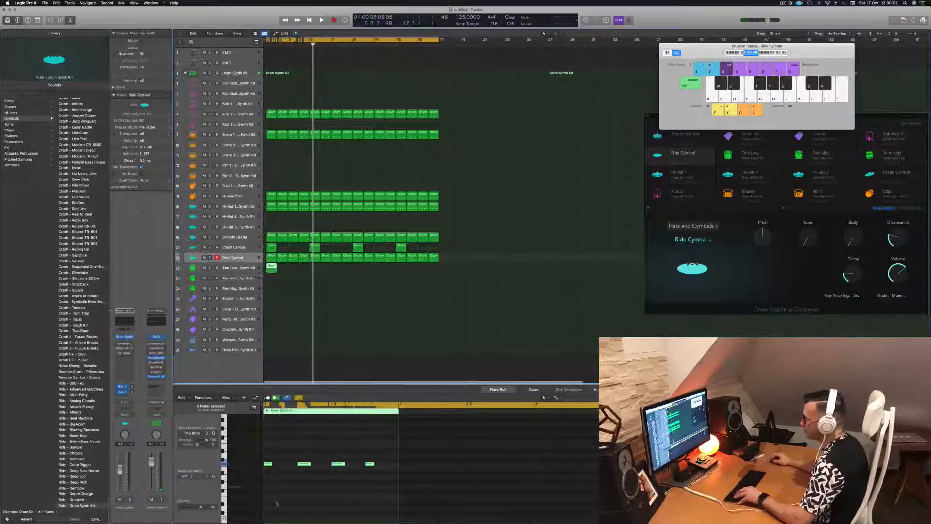
# Delete the first three notes of the Tom Low region, shift the remaining note about an eighth note later and play the beat.
pyautogui.moveTo(270, 457); pyautogui.dragTo(366, 488)
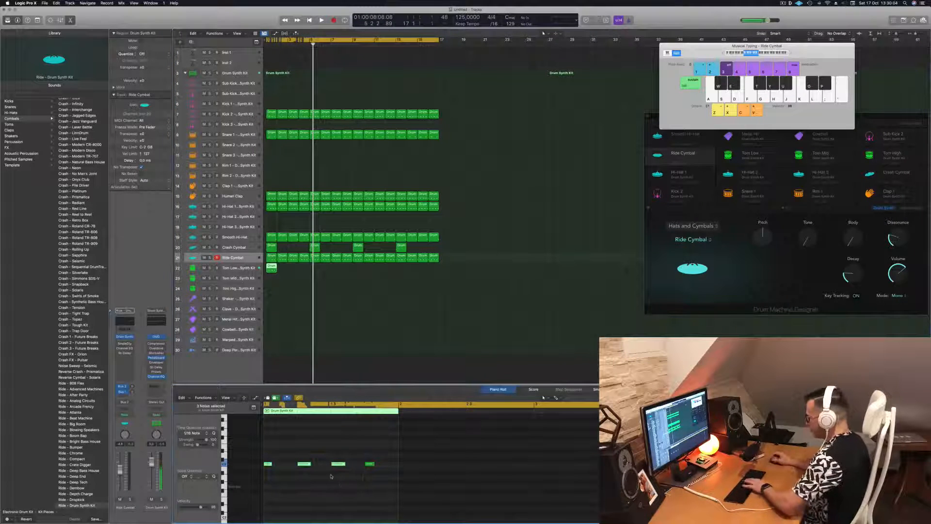
pyautogui.moveTo(357, 442); pyautogui.dragTo(407, 482)
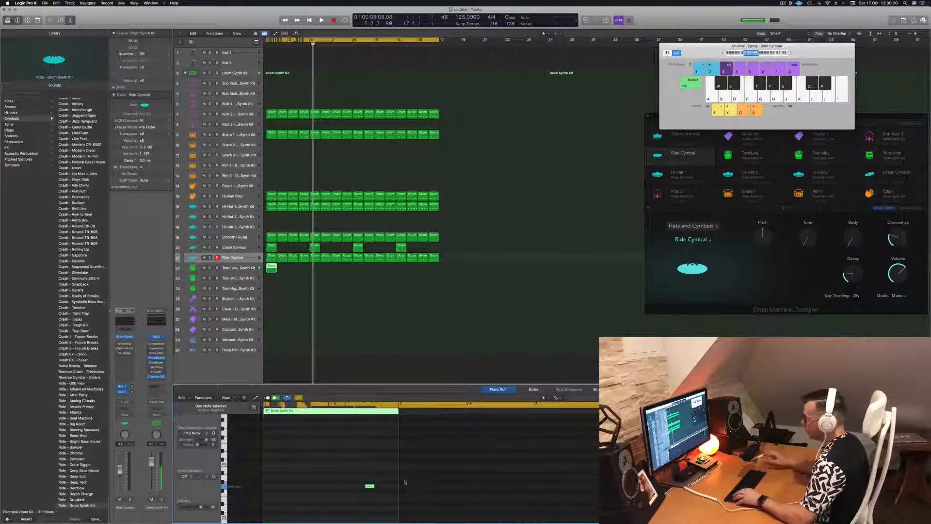
pyautogui.press('space')
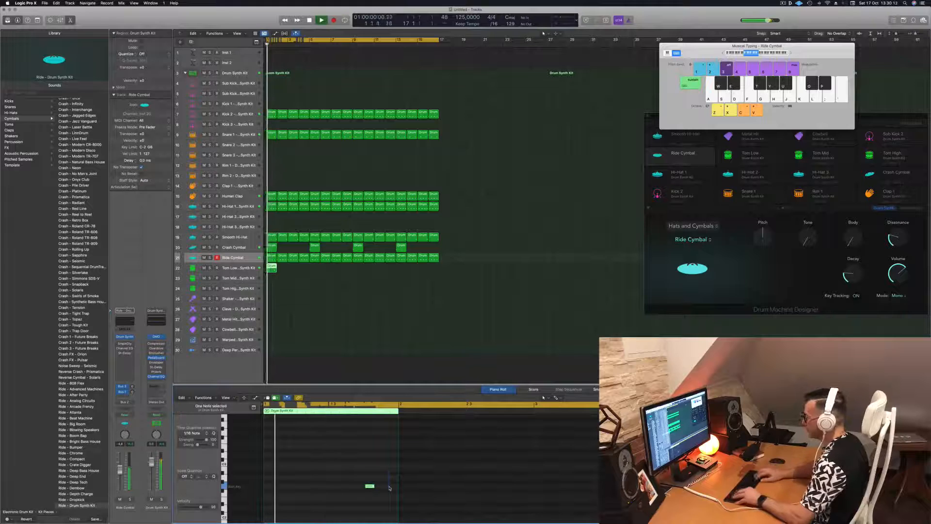
pyautogui.hotkey('alt', 'Right')
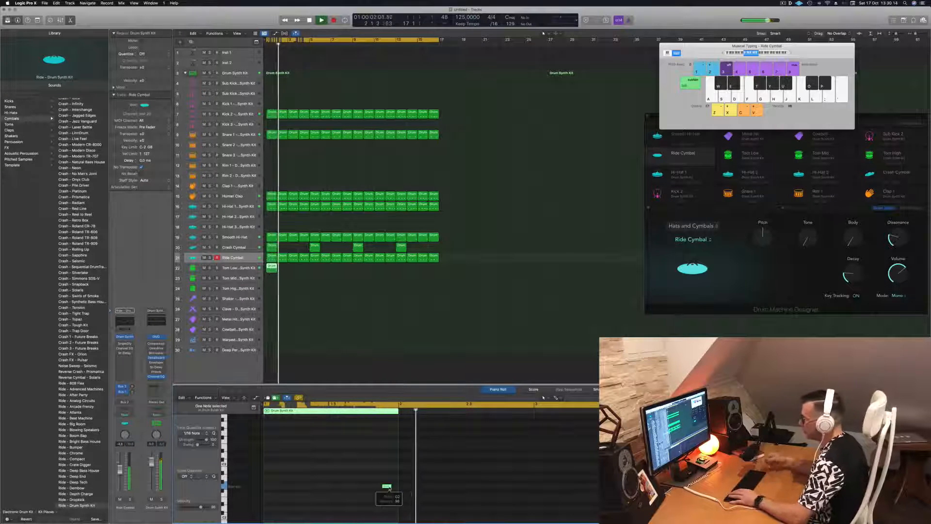
pyautogui.press('space')
pyautogui.press('space')
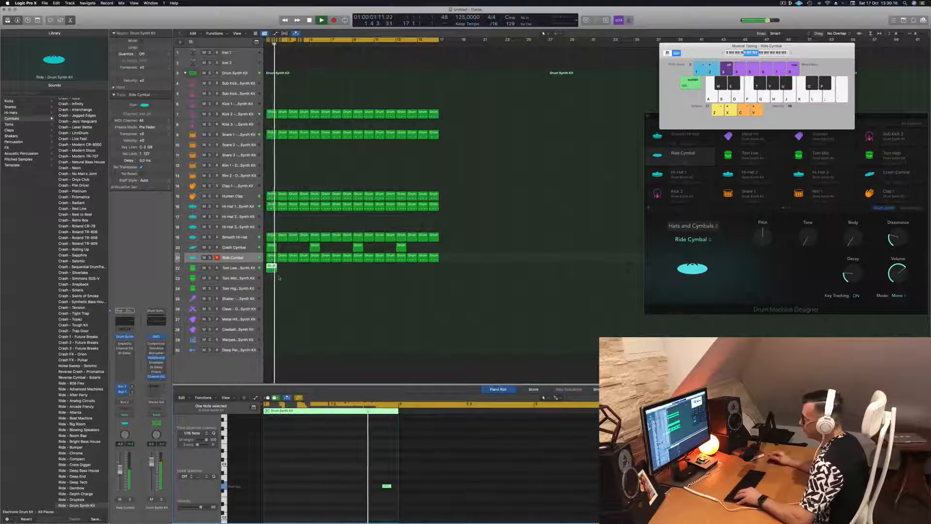
# Repeat the Tom Low region across all 16 bars and clear the region selection.
pyautogui.moveTo(272, 267); pyautogui.dragTo(281, 270)
pyautogui.moveTo(293, 275); pyautogui.dragTo(317, 270)
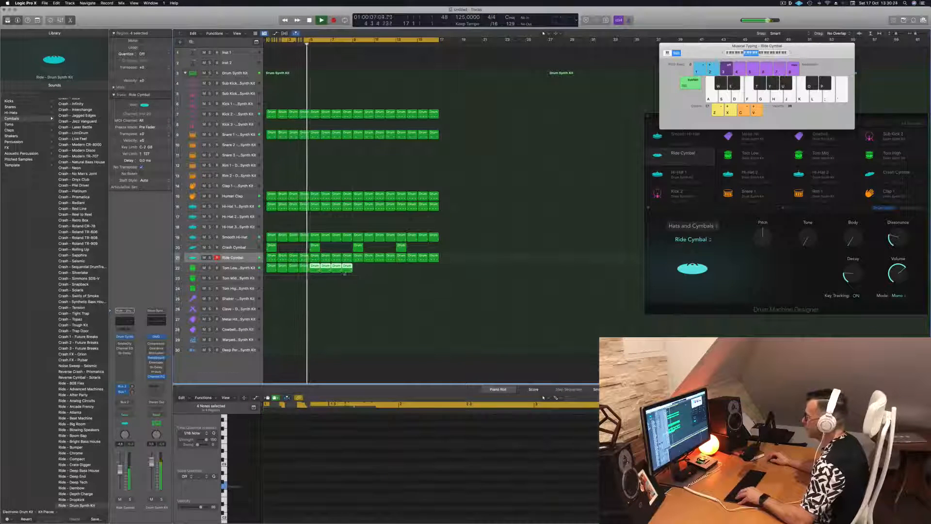
pyautogui.moveTo(373, 270)
pyautogui.mouseDown()
pyautogui.moveTo(272, 272)
pyautogui.moveTo(359, 273)
pyautogui.mouseUp()
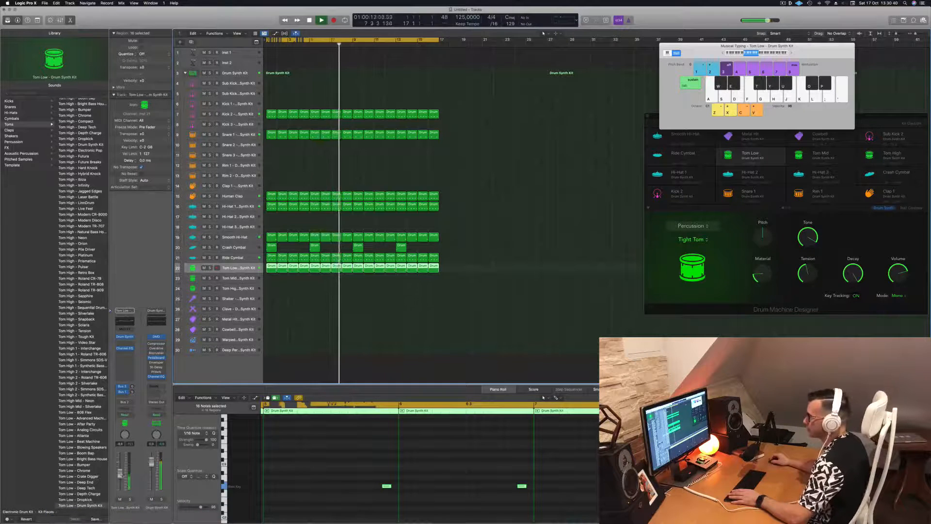
pyautogui.click(468, 306)
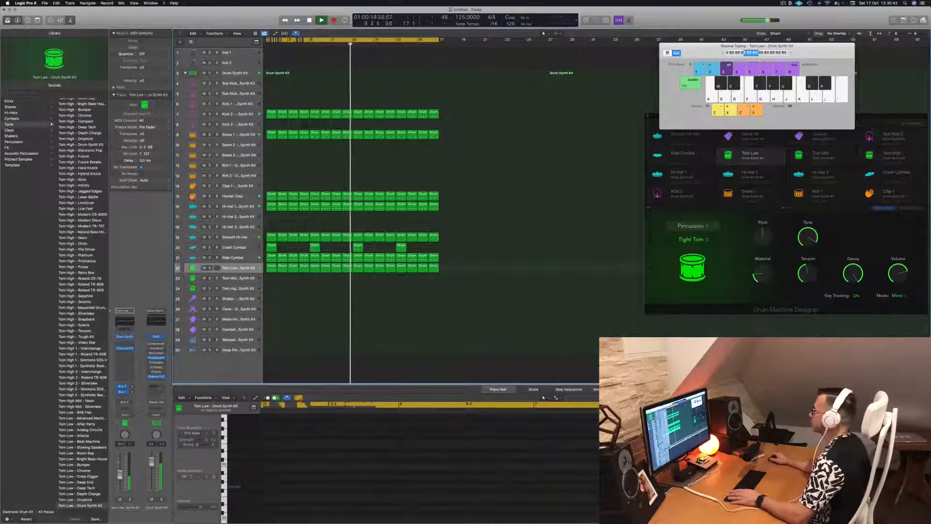
pyautogui.click(782, 4)
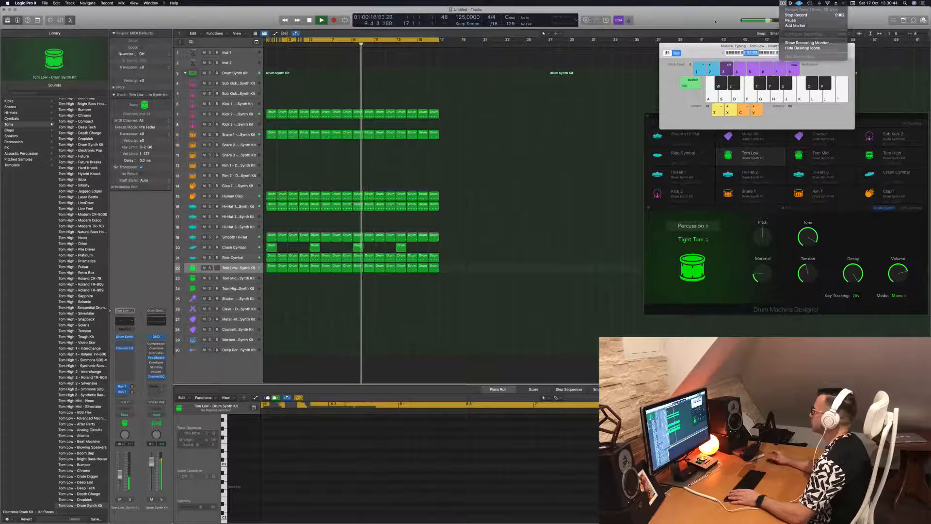
pyautogui.click(798, 11)
pyautogui.click(277, 319)
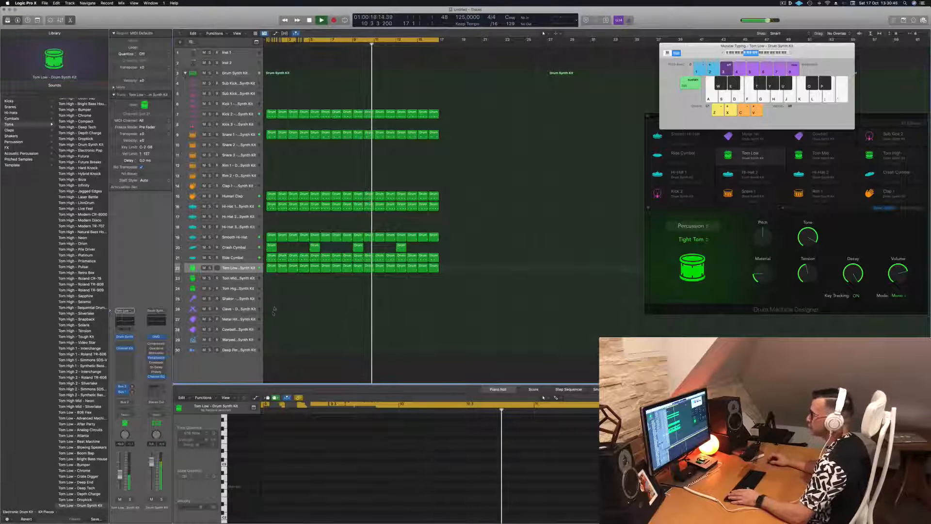
# Copy the first Tom Low region onto the Tom Mid track and place two notes an eighth note apart around mid-bar.
pyautogui.press('space')
pyautogui.click(272, 267)
pyautogui.moveTo(271, 270); pyautogui.dragTo(272, 276)
pyautogui.moveTo(330, 444); pyautogui.dragTo(411, 511)
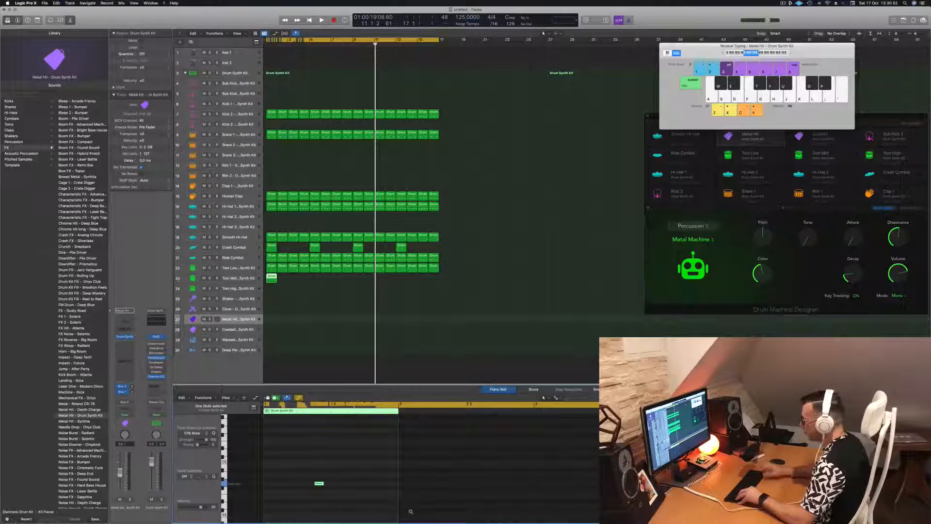
pyautogui.moveTo(346, 461); pyautogui.dragTo(338, 485)
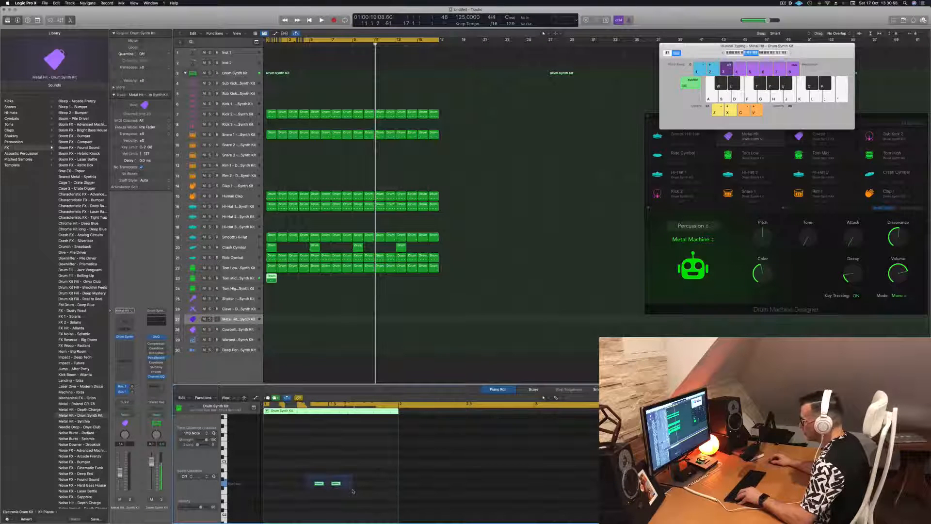
# Play the beat and compare the Tom Mid and Tom Low tracks by soloing each in turn.
pyautogui.press('space')
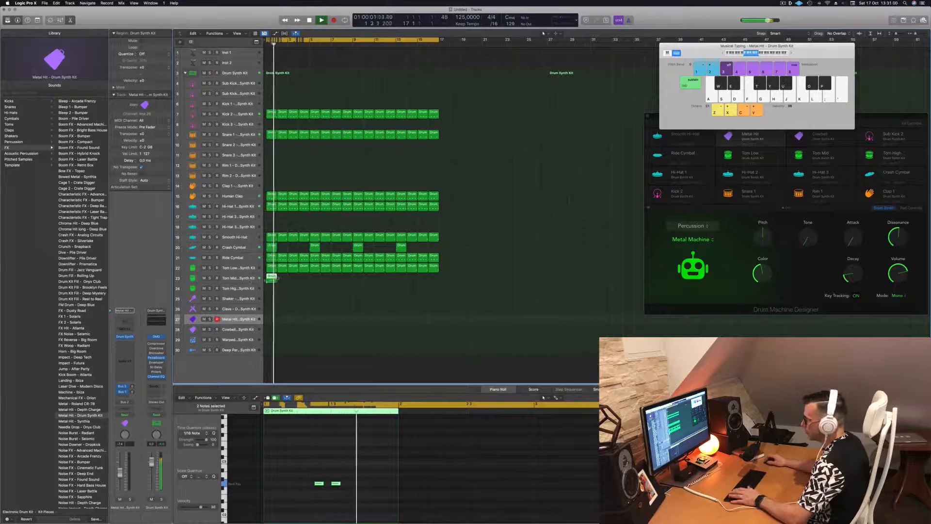
pyautogui.click(250, 279)
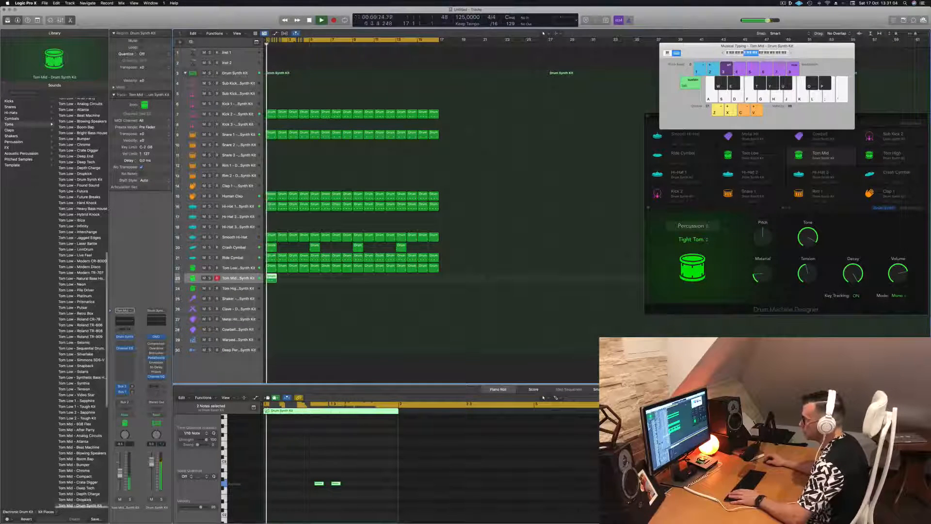
pyautogui.click(209, 278)
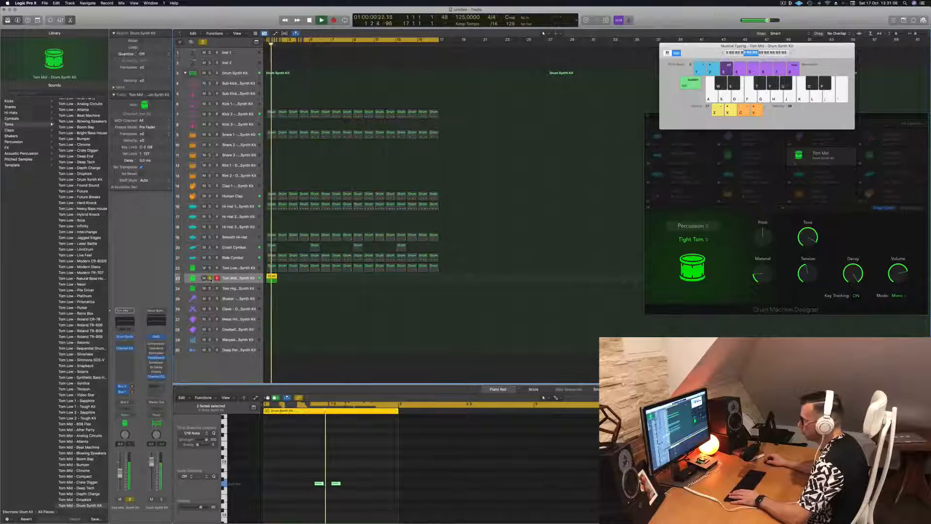
pyautogui.click(209, 278)
pyautogui.click(210, 268)
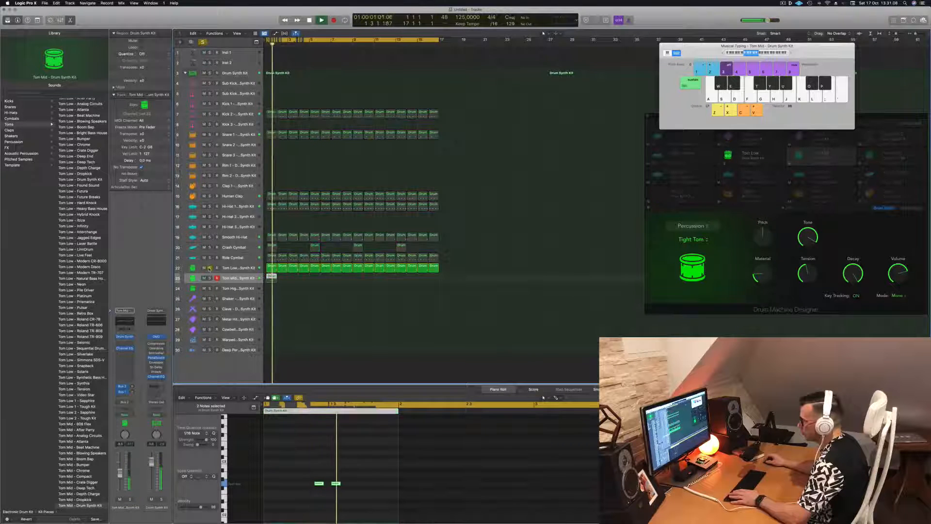
pyautogui.click(210, 268)
pyautogui.click(209, 278)
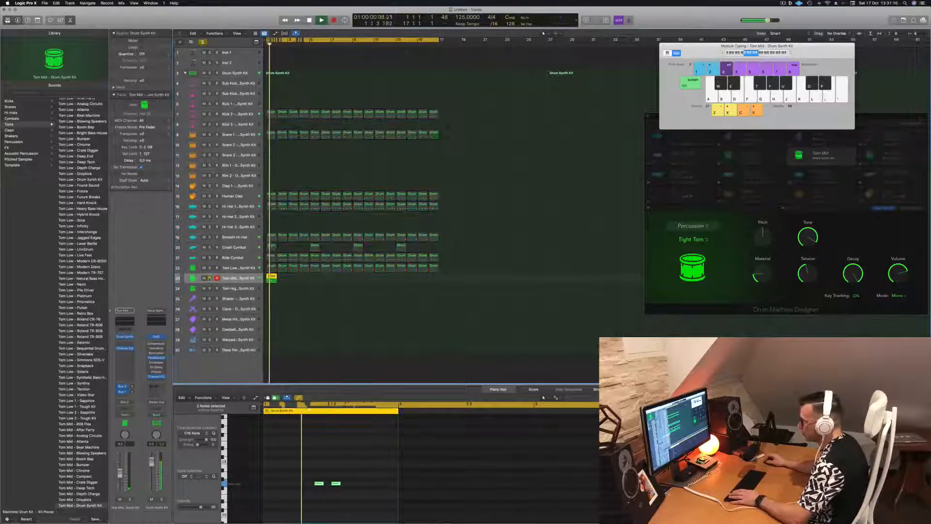
pyautogui.click(209, 278)
pyautogui.click(210, 268)
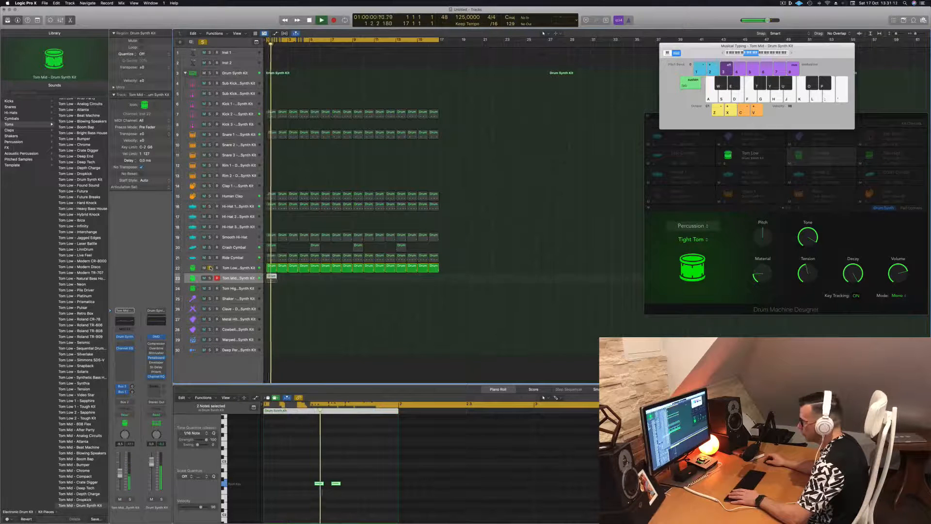
pyautogui.click(210, 268)
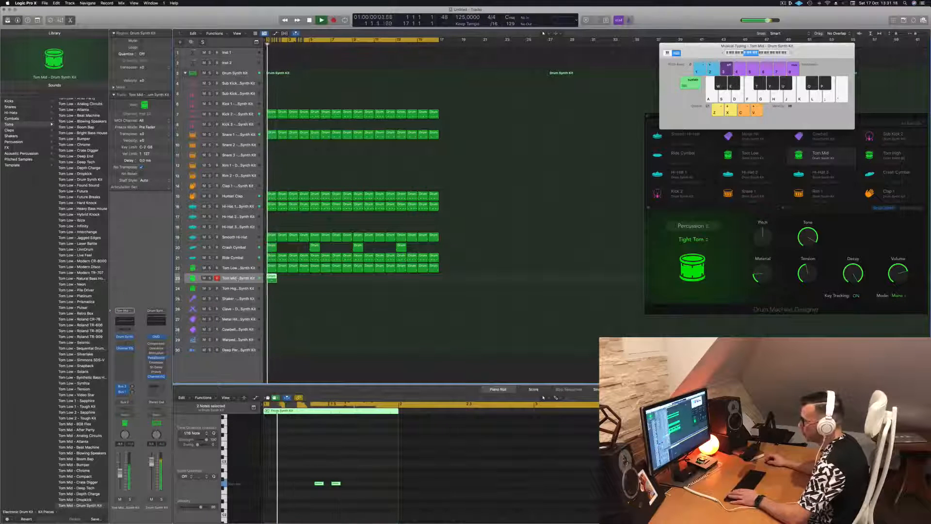
# Change the Tom Mid's Drum Synth sound from Tight Tom to Deep Tom and raise its Pitch slightly.
pyautogui.click(125, 337)
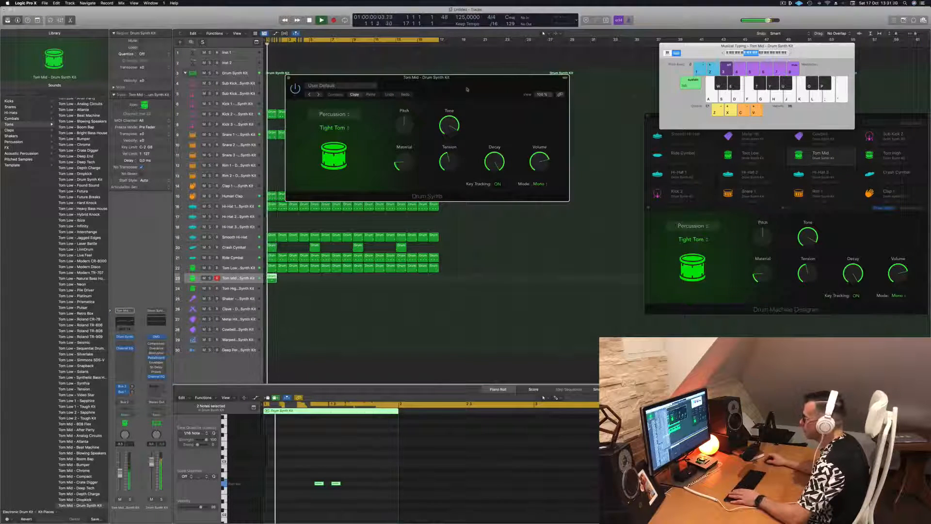
pyautogui.moveTo(467, 89); pyautogui.dragTo(545, 119)
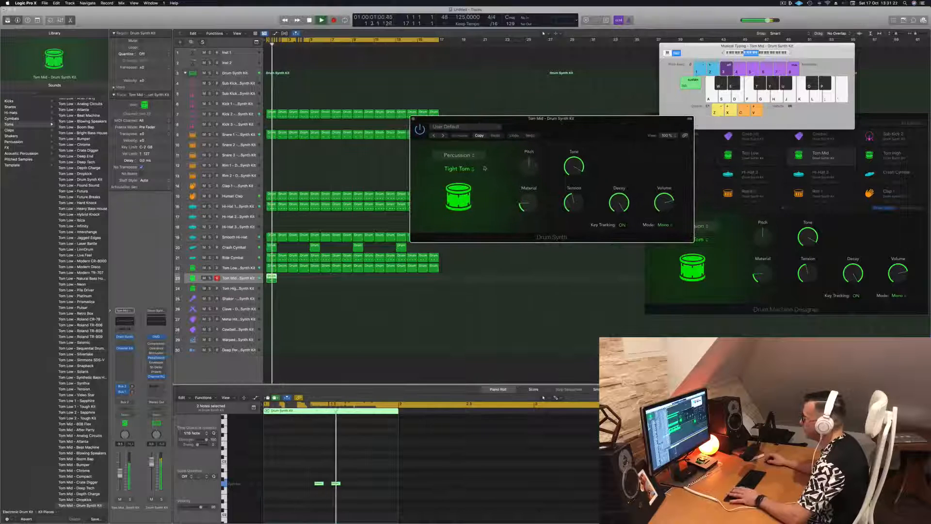
pyautogui.click(466, 169)
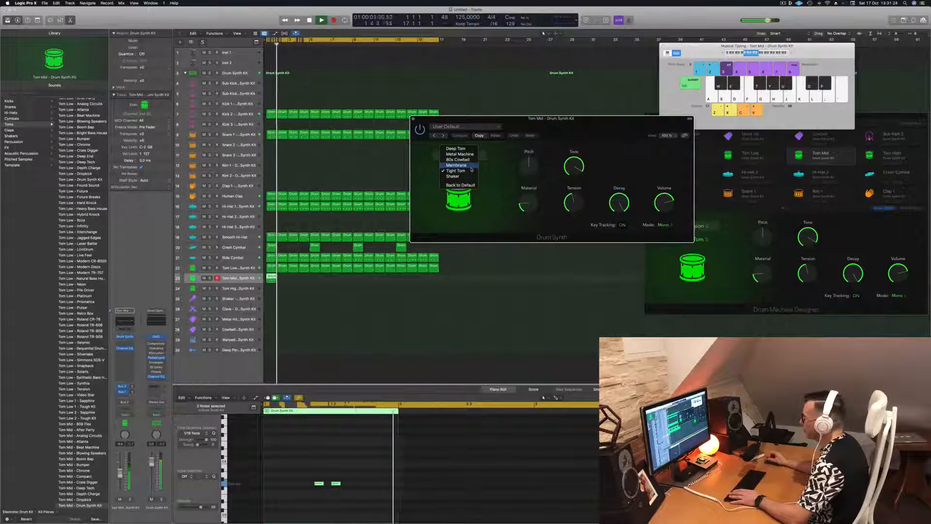
pyautogui.click(469, 149)
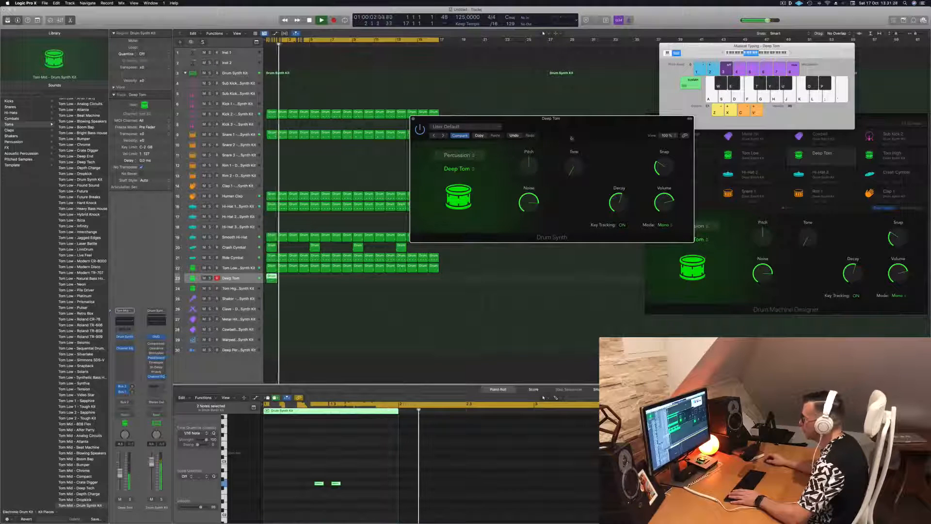
pyautogui.moveTo(590, 126); pyautogui.dragTo(518, 131)
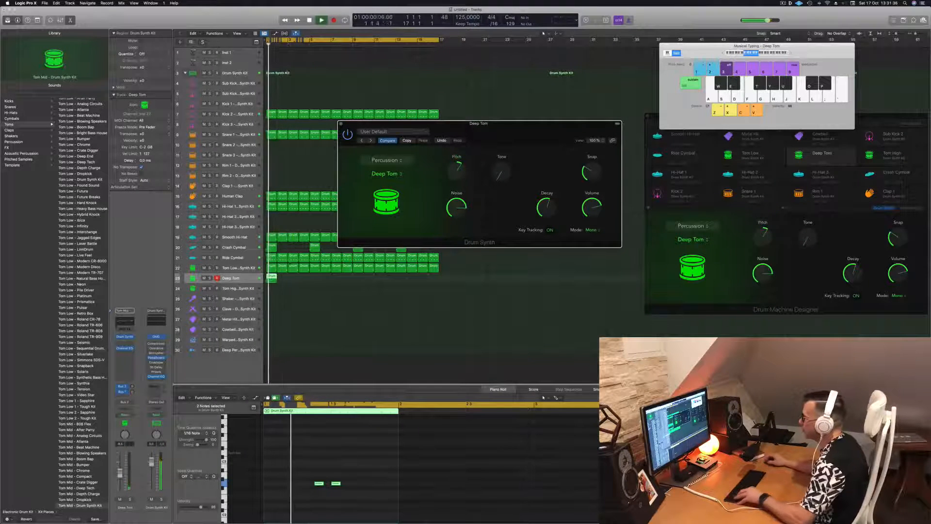
# Repeat the Deep Tom region across all 16 bars and reposition its Drum Synth window.
pyautogui.moveTo(271, 276); pyautogui.dragTo(359, 285)
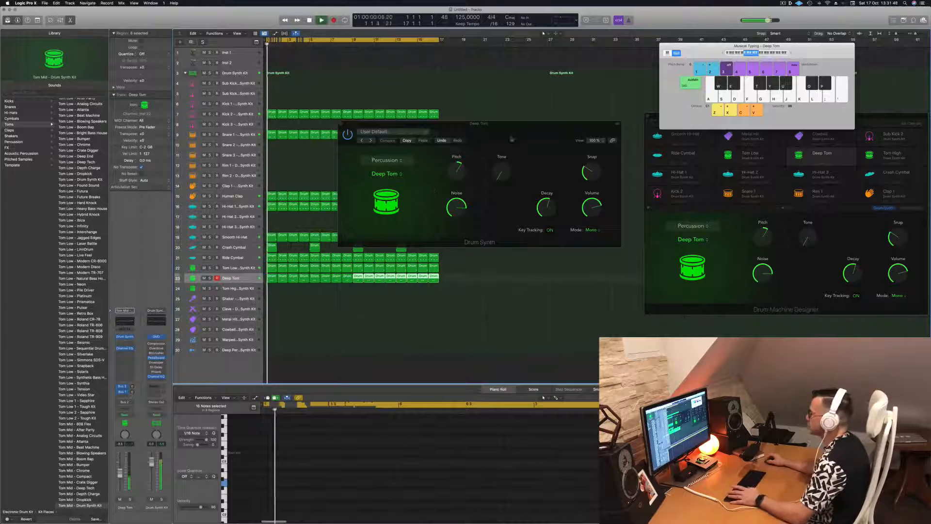
pyautogui.moveTo(519, 136); pyautogui.dragTo(562, 165)
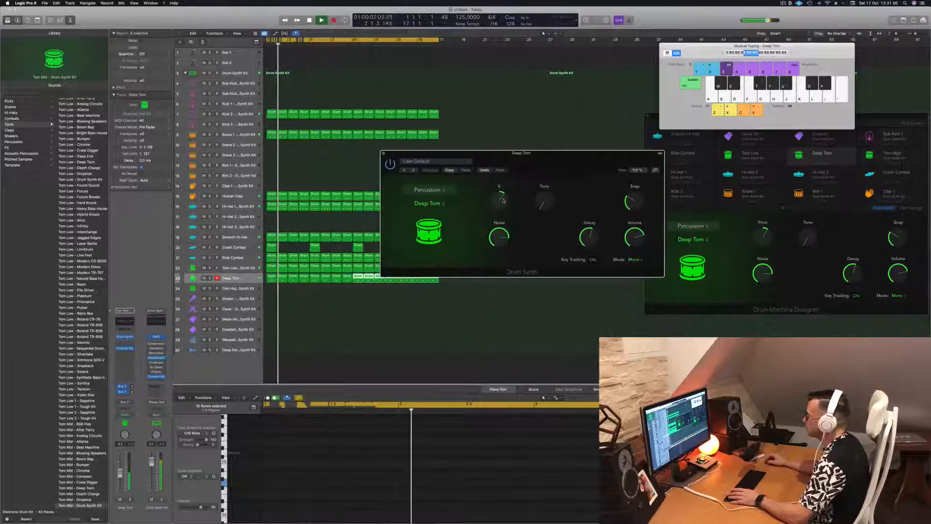
# Return the Deep Tom's Pitch to its center setting and raise its Tone to about midway in Drum Synth.
pyautogui.moveTo(499, 199); pyautogui.dragTo(503, 220)
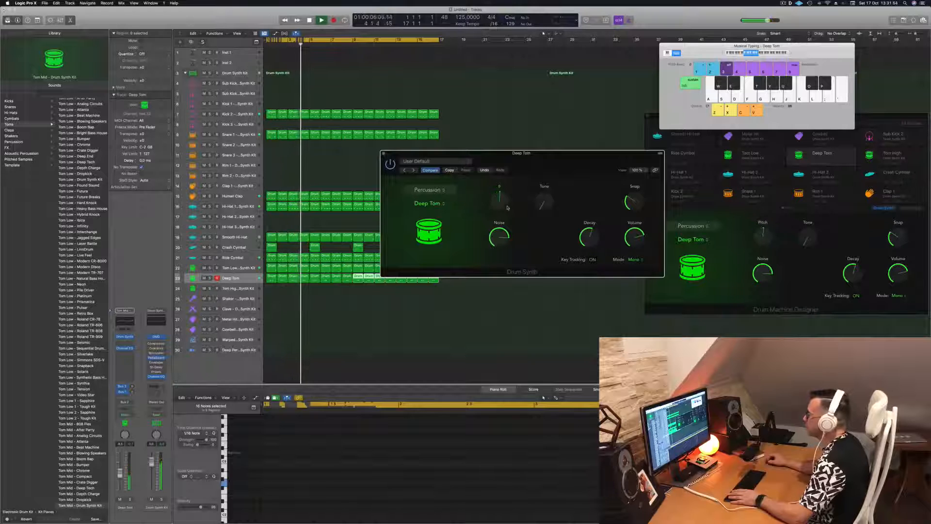
pyautogui.moveTo(543, 203)
pyautogui.mouseDown()
pyautogui.moveTo(543, 190)
pyautogui.moveTo(544, 203)
pyautogui.mouseUp()
pyautogui.moveTo(538, 153); pyautogui.dragTo(546, 129)
pyautogui.moveTo(509, 181); pyautogui.dragTo(510, 182)
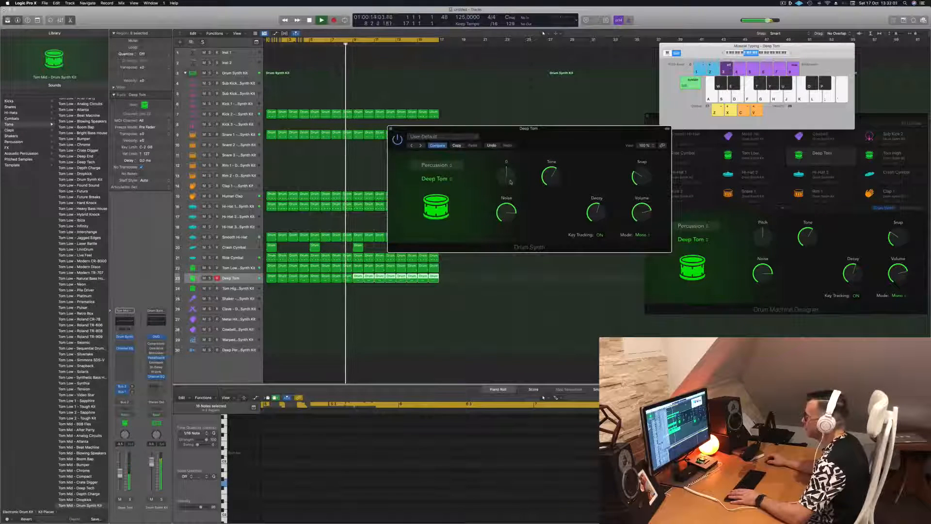
pyautogui.moveTo(545, 136); pyautogui.dragTo(550, 135)
pyautogui.press('Return')
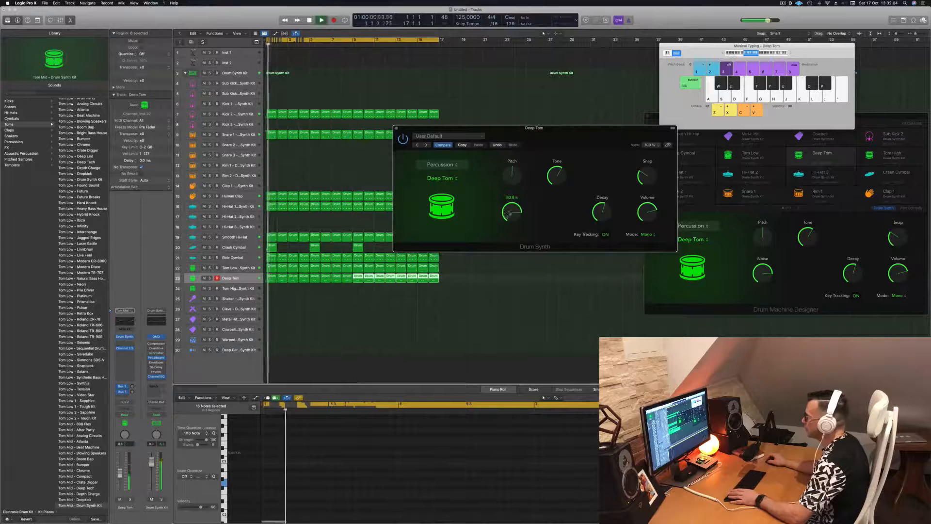
# Lower the Deep Tom's Noise amount and close its Drum Synth window.
pyautogui.moveTo(511, 216); pyautogui.dragTo(510, 233)
pyautogui.moveTo(534, 128); pyautogui.dragTo(507, 130)
pyautogui.click(369, 129)
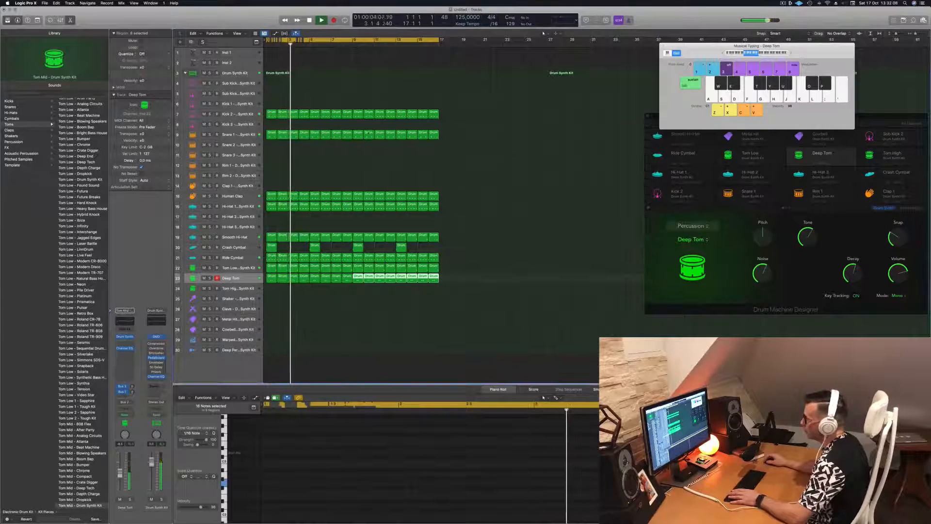
# Copy the first Deep Tom region onto the Tom High track at bar 1.
pyautogui.click(251, 268)
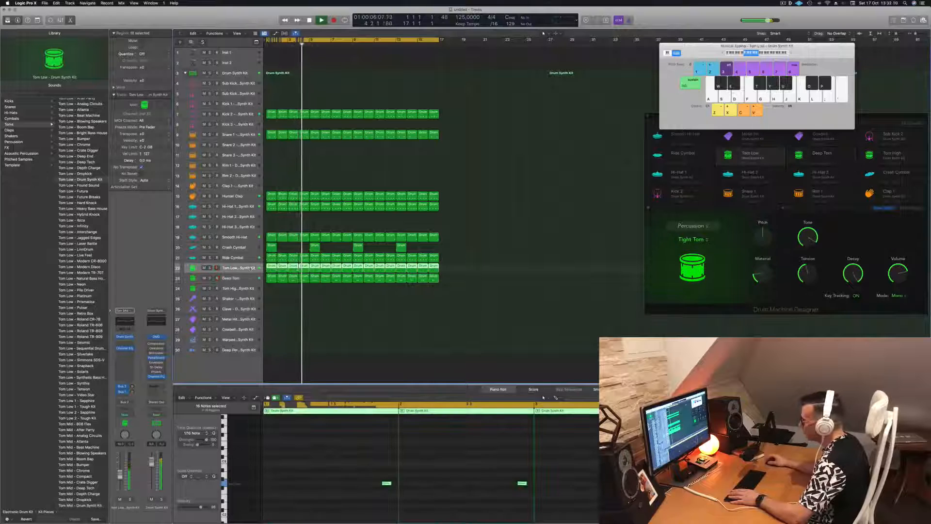
pyautogui.click(249, 279)
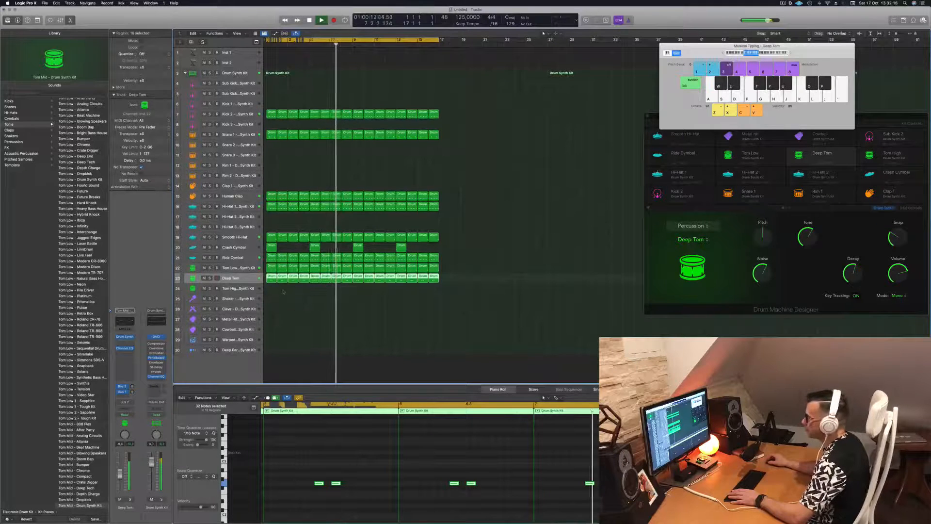
pyautogui.click(271, 278)
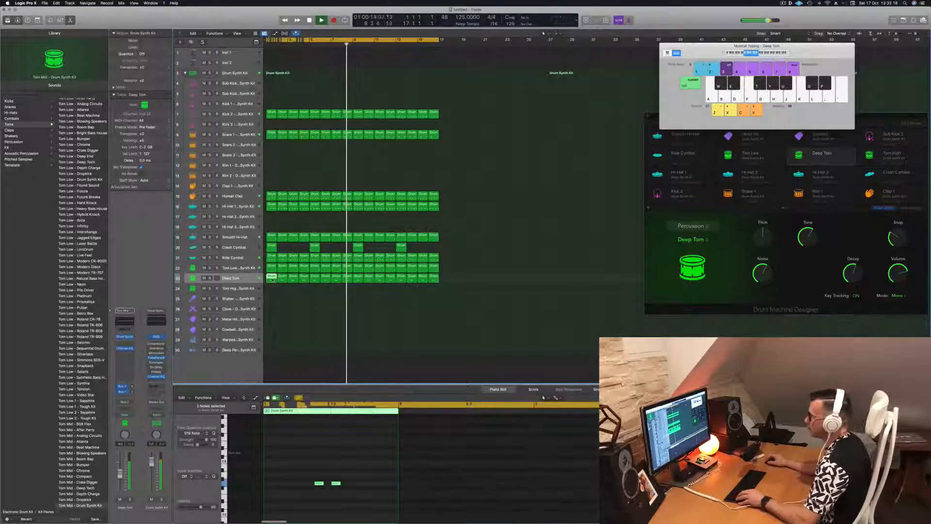
pyautogui.moveTo(272, 279); pyautogui.dragTo(272, 288)
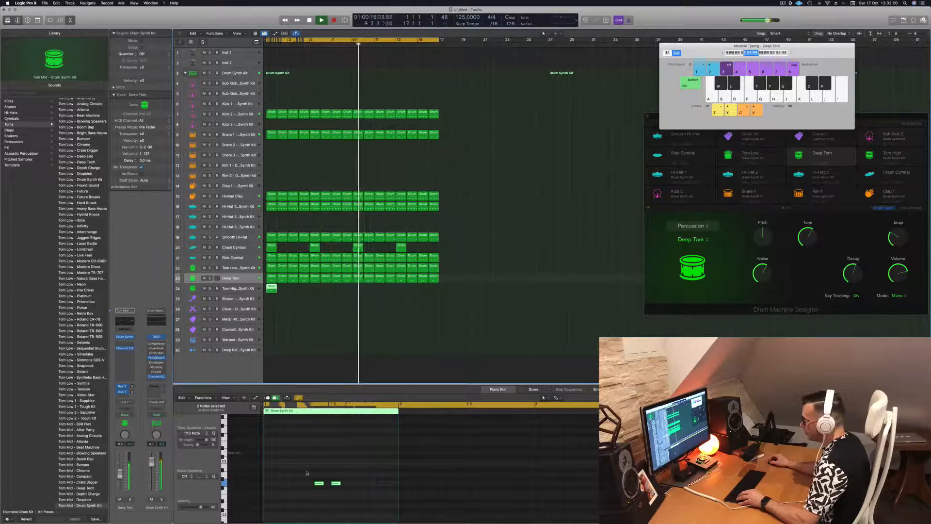
# Transpose the copied region's two notes up seven semitones and move them a quarter note earlier.
pyautogui.moveTo(306, 473); pyautogui.dragTo(375, 497)
pyautogui.hotkey('alt', 'Up')
pyautogui.hotkey('alt', 'Up')
pyautogui.hotkey('alt', 'Up')
pyautogui.hotkey('alt', 'Up')
pyautogui.hotkey('alt', 'Up')
pyautogui.hotkey('alt', 'Up')
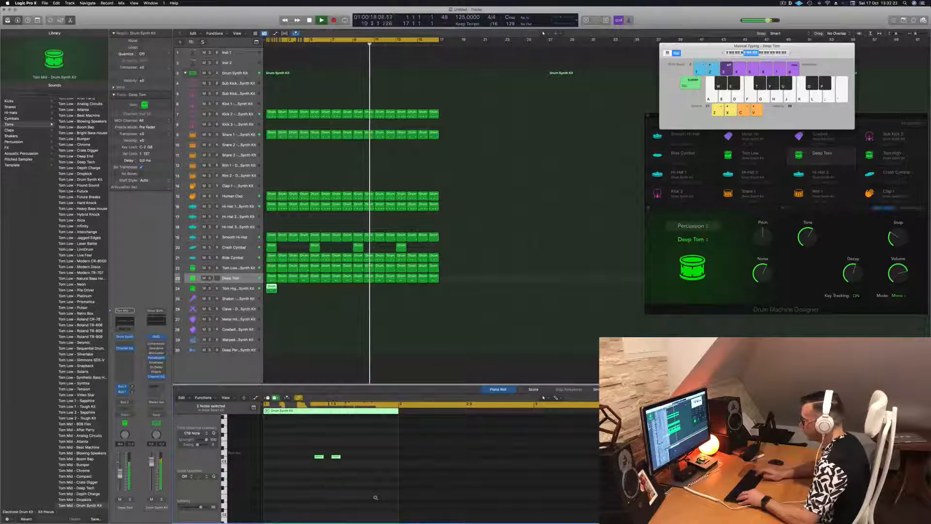
pyautogui.hotkey('alt', 'Up')
pyautogui.hotkey('alt', 'Left')
pyautogui.hotkey('alt', 'Left')
pyautogui.hotkey('alt', 'Left')
pyautogui.hotkey('alt', 'Left')
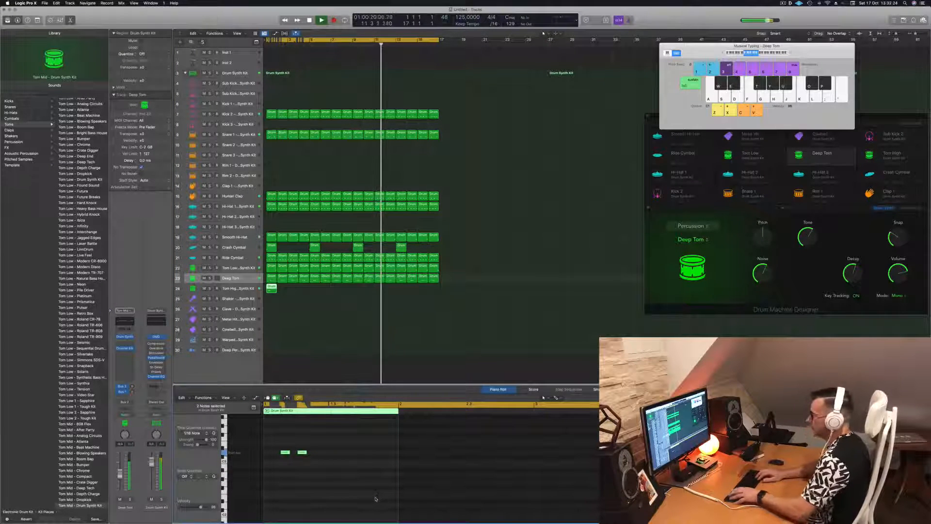
# Change the Tom High track's Drum Synth sound to Membrane and play the beat with it.
pyautogui.press('Return')
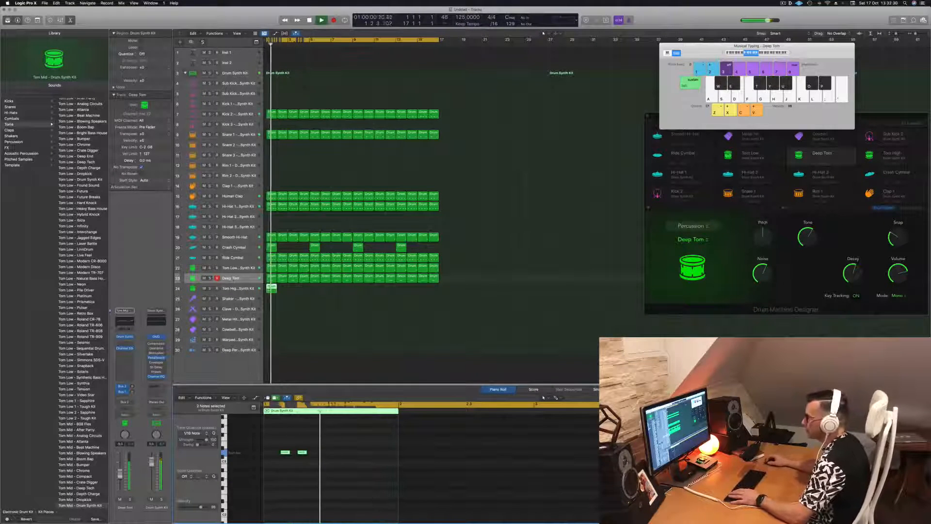
pyautogui.click(232, 288)
pyautogui.press('Return')
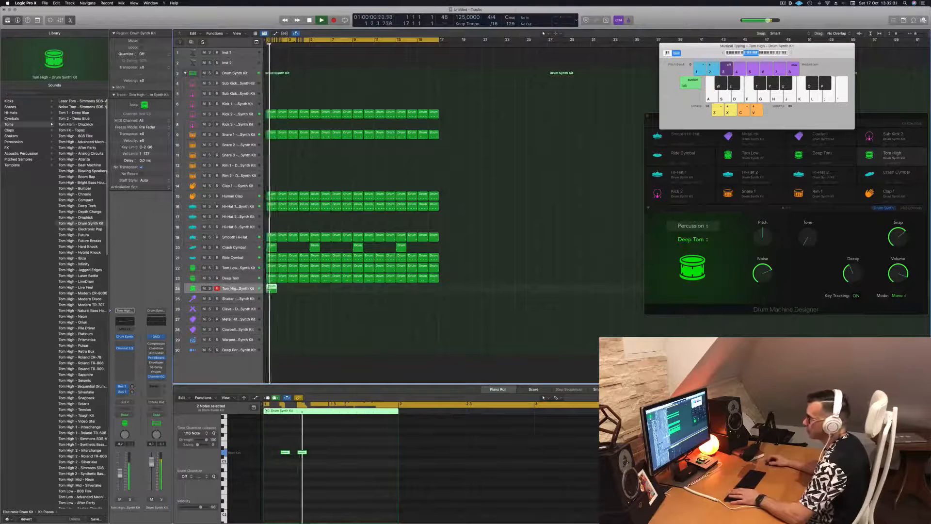
pyautogui.click(124, 337)
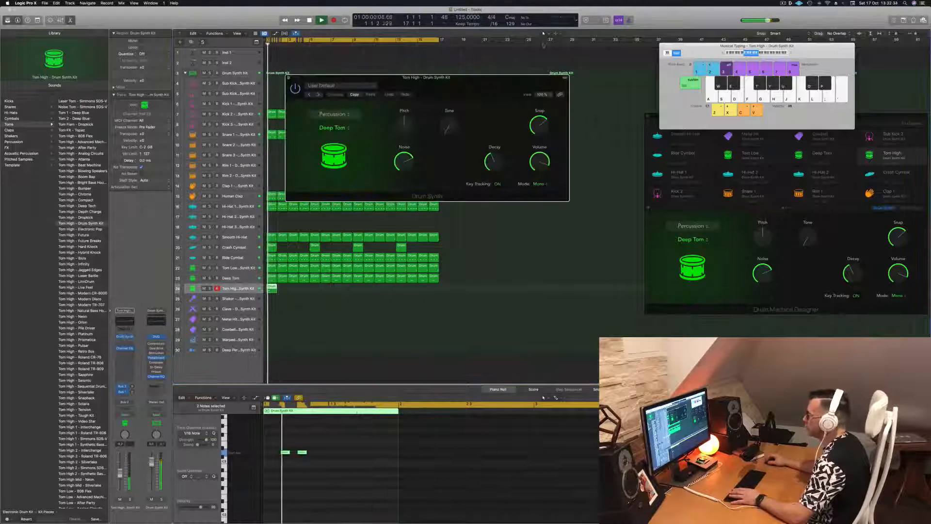
pyautogui.moveTo(522, 77); pyautogui.dragTo(629, 94)
pyautogui.click(442, 144)
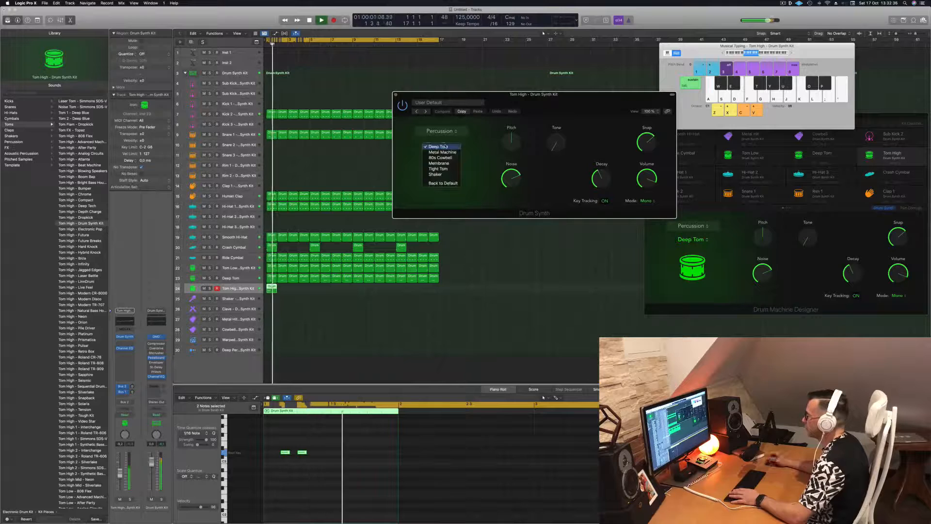
pyautogui.press('space')
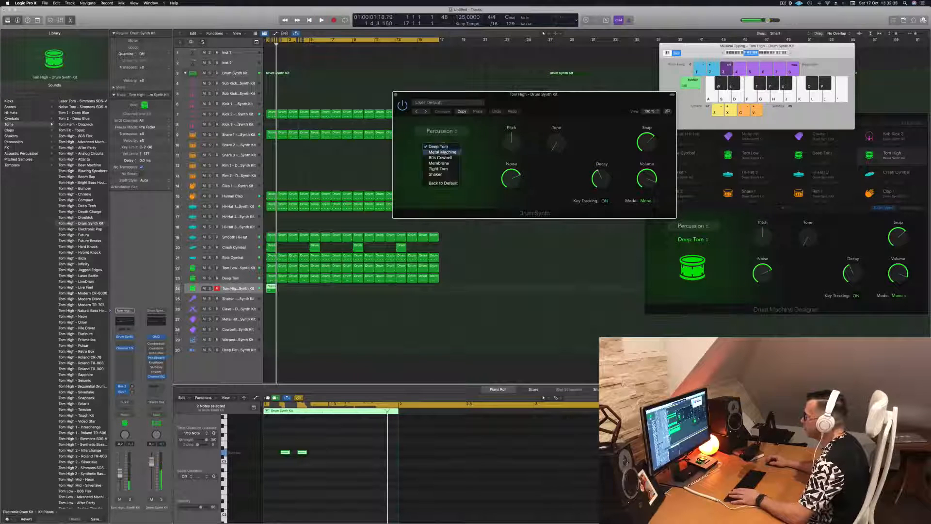
pyautogui.click(449, 164)
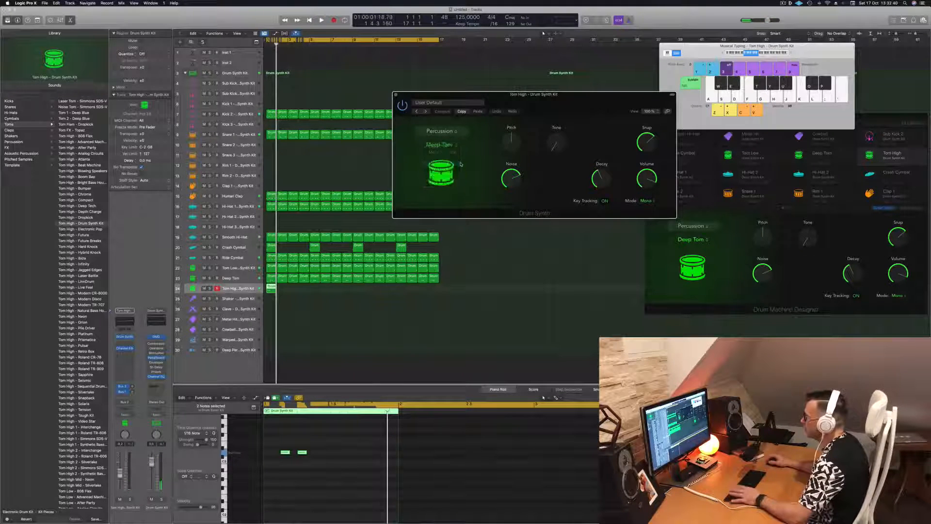
pyautogui.press('space')
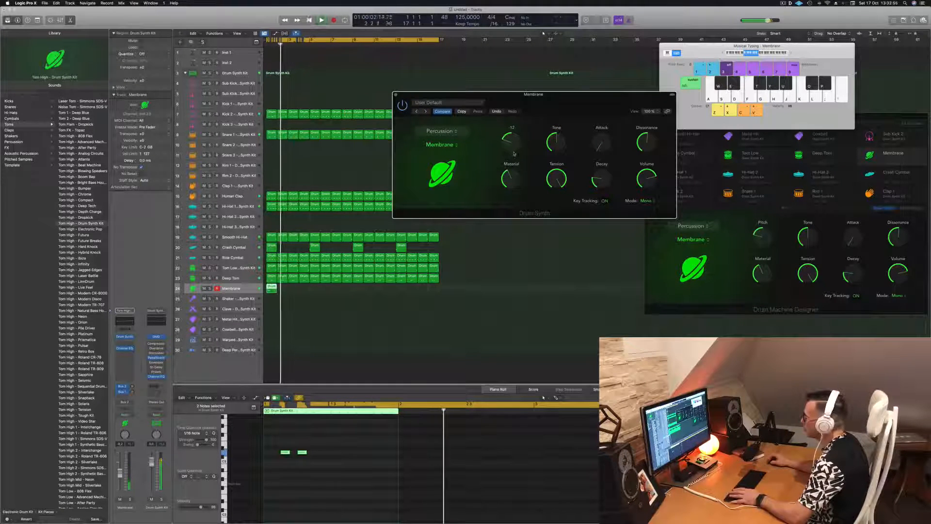
# Repeat the one-bar Membrane region until it fills all 16 bars of the beat.
pyautogui.moveTo(270, 288); pyautogui.dragTo(318, 290)
pyautogui.hotkey('alt', 'Left')
pyautogui.hotkey('alt', 'Left')
pyautogui.hotkey('alt', 'Left')
pyautogui.hotkey('alt', 'Left')
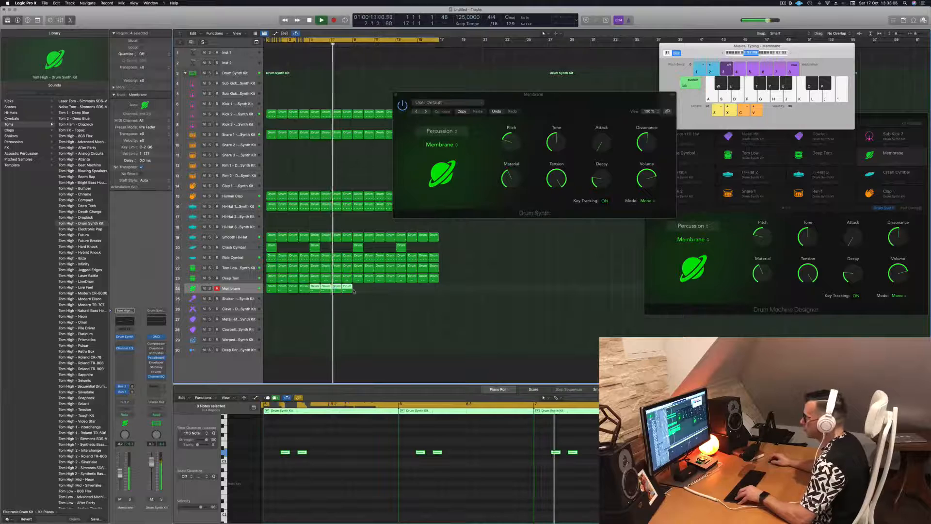
pyautogui.click(261, 292)
pyautogui.moveTo(272, 290); pyautogui.dragTo(357, 292)
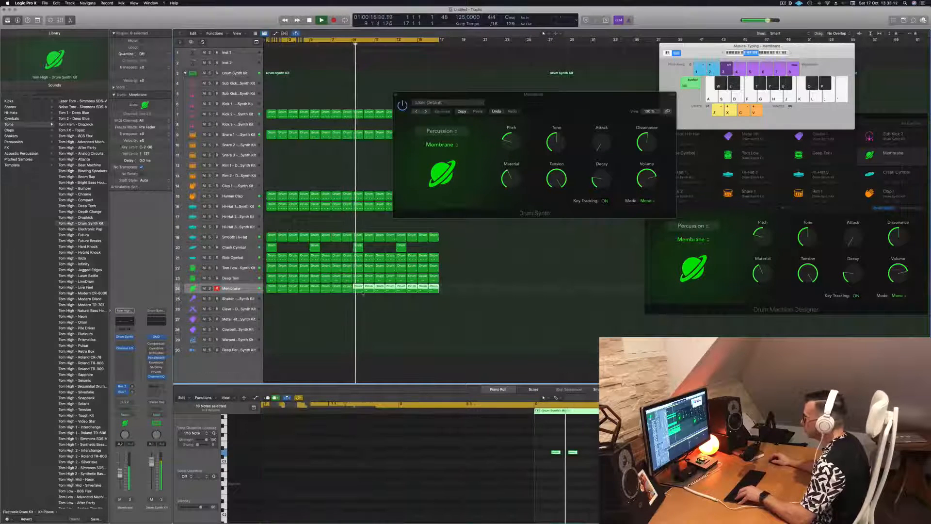
# Raise the Membrane's Pitch to its center setting during playback and reposition its Drum Synth window.
pyautogui.moveTo(566, 99); pyautogui.dragTo(591, 101)
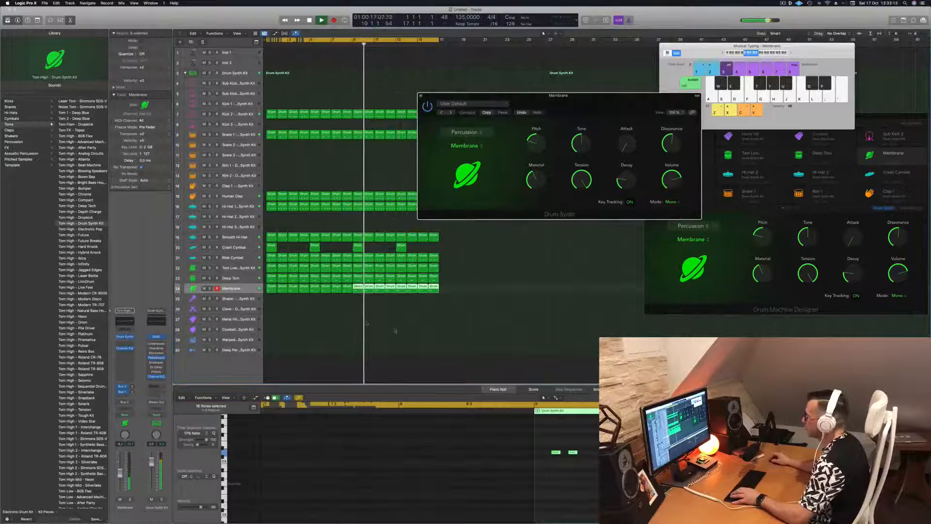
pyautogui.click(253, 291)
pyautogui.click(338, 347)
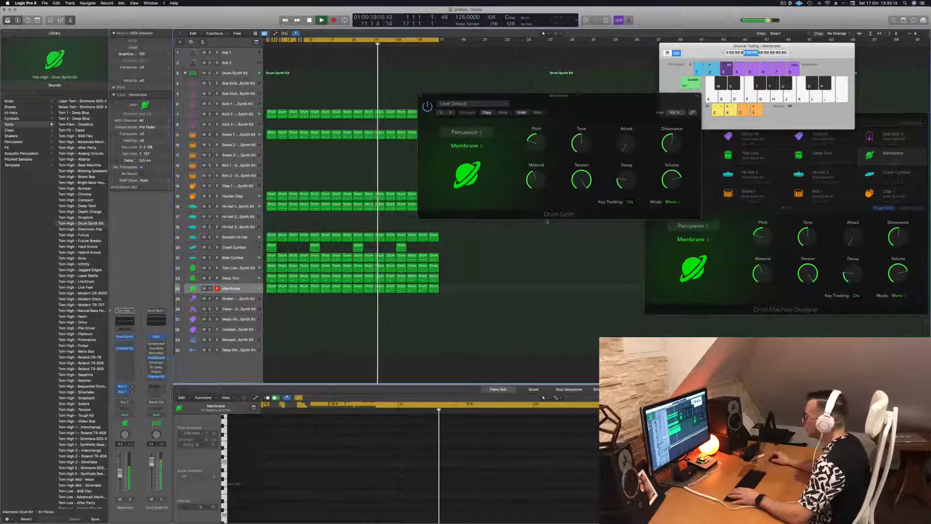
pyautogui.moveTo(536, 140); pyautogui.dragTo(539, 126)
pyautogui.moveTo(597, 102); pyautogui.dragTo(584, 123)
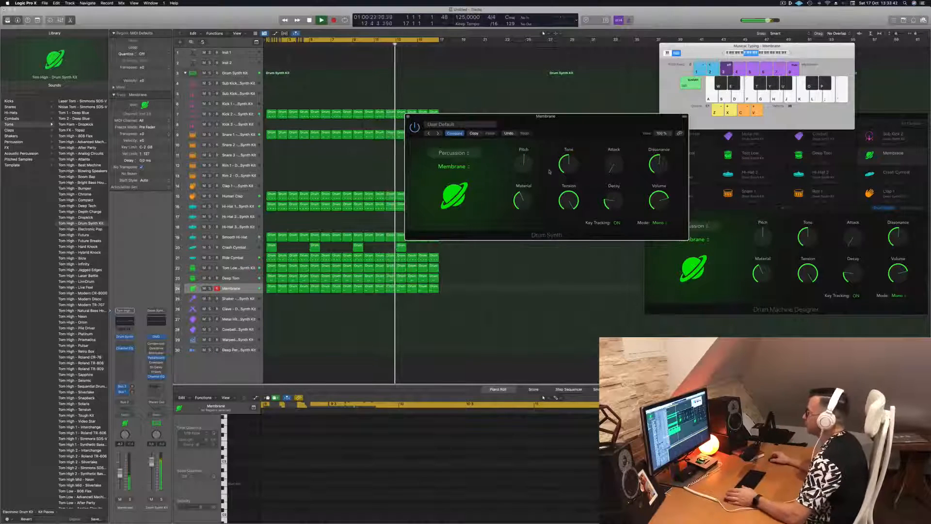
pyautogui.moveTo(588, 126); pyautogui.dragTo(644, 184)
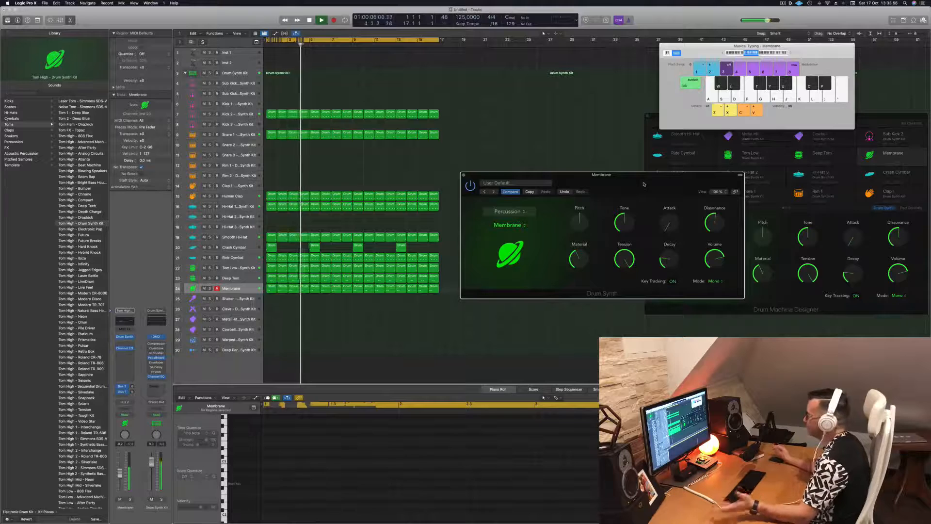
pyautogui.moveTo(643, 184); pyautogui.dragTo(626, 190)
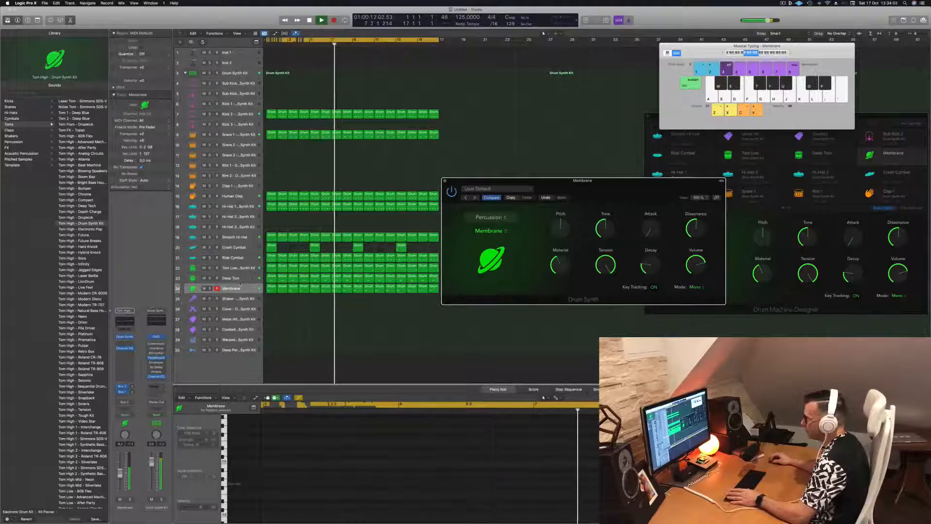
# Lower the Membrane channel's volume fader slightly and close its Drum Synth window.
pyautogui.click(230, 278)
pyautogui.press('Down')
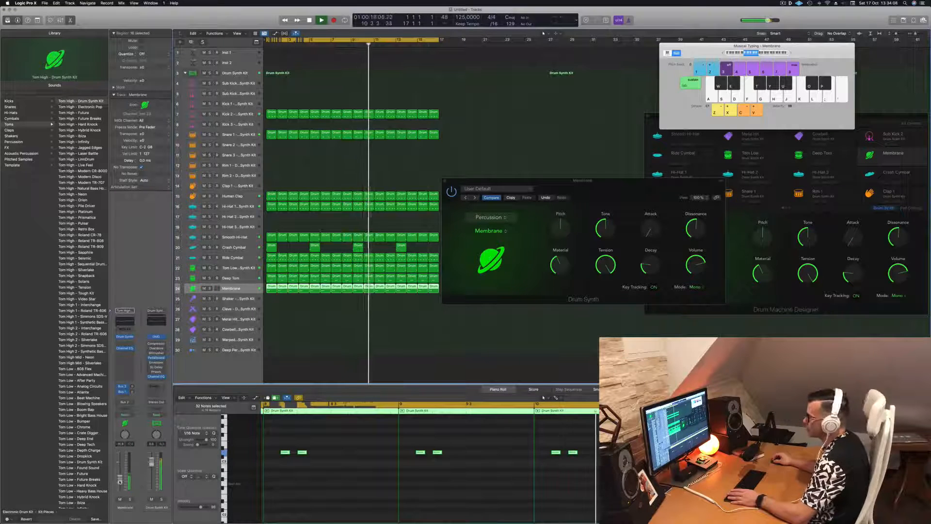
pyautogui.moveTo(447, 182); pyautogui.dragTo(441, 187)
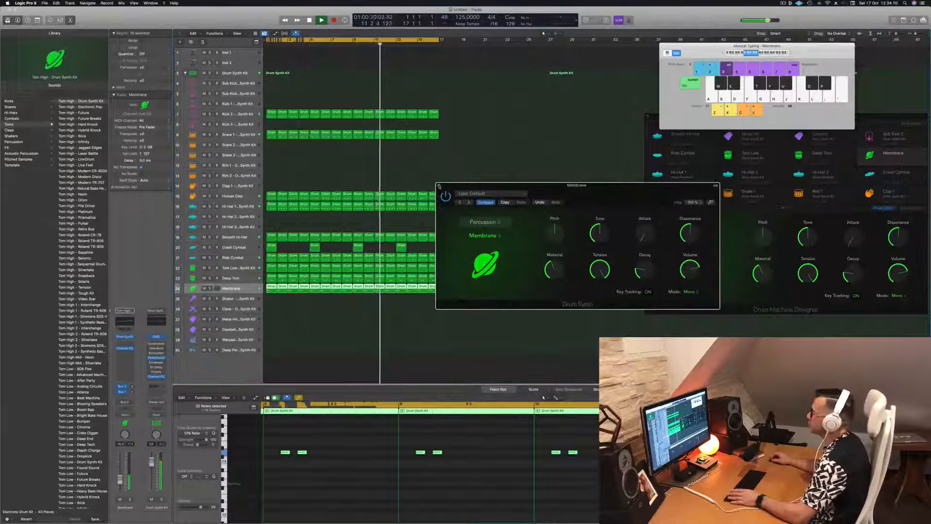
pyautogui.click(438, 185)
# Insert a Stereo Delay with its default settings on the Human Clap channel and close the plug-in window.
pyautogui.click(237, 197)
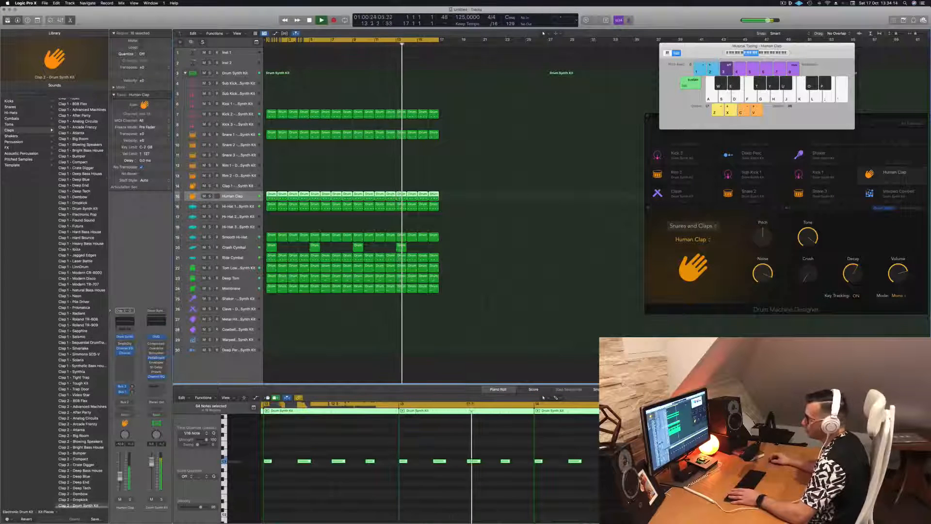
pyautogui.click(127, 359)
pyautogui.moveTo(145, 411)
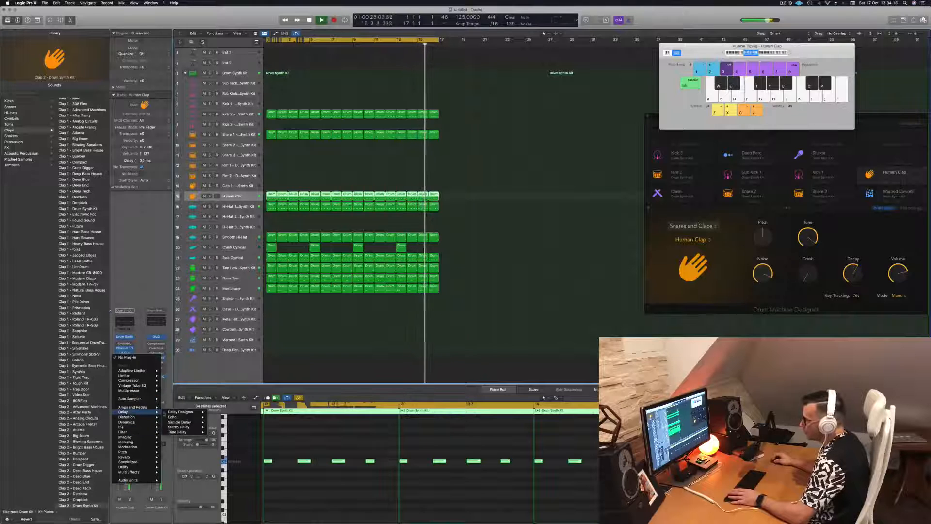
pyautogui.moveTo(181, 413)
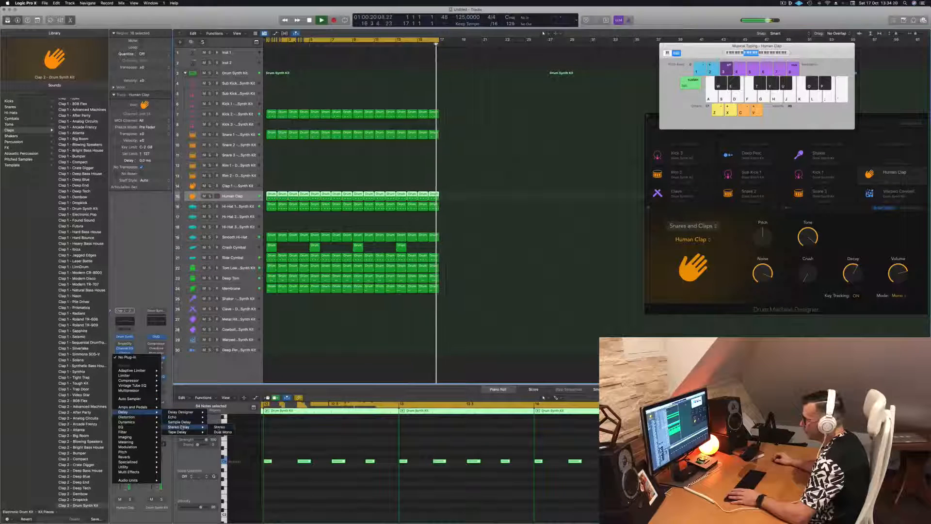
pyautogui.click(133, 357)
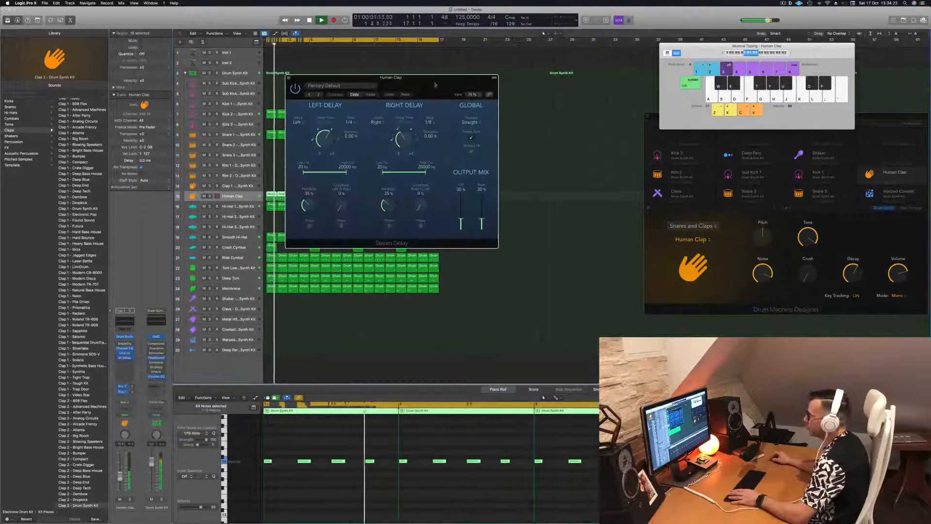
pyautogui.moveTo(434, 85); pyautogui.dragTo(626, 159)
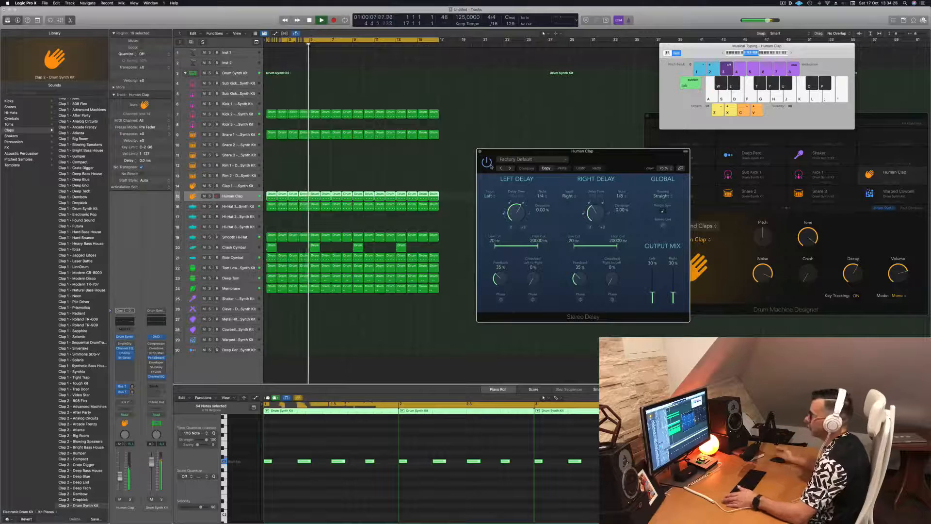
pyautogui.moveTo(594, 154); pyautogui.dragTo(582, 154)
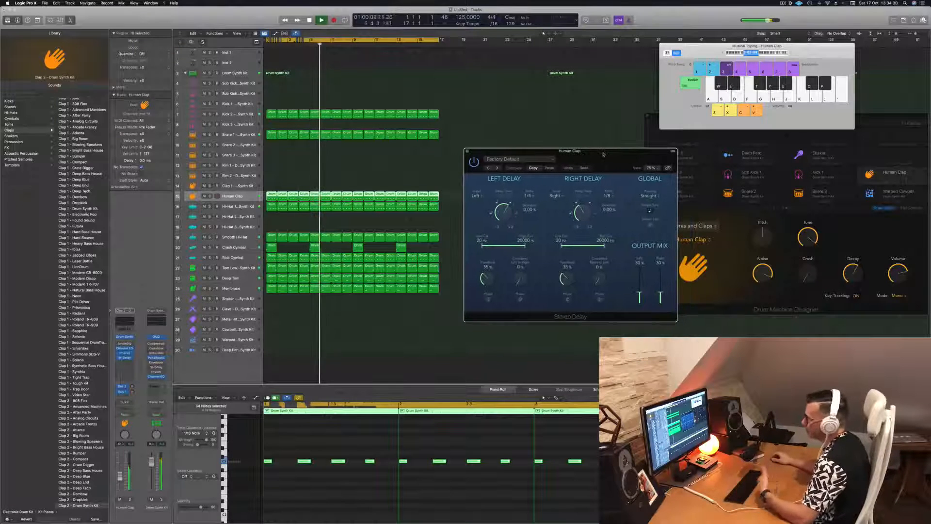
pyautogui.click(467, 151)
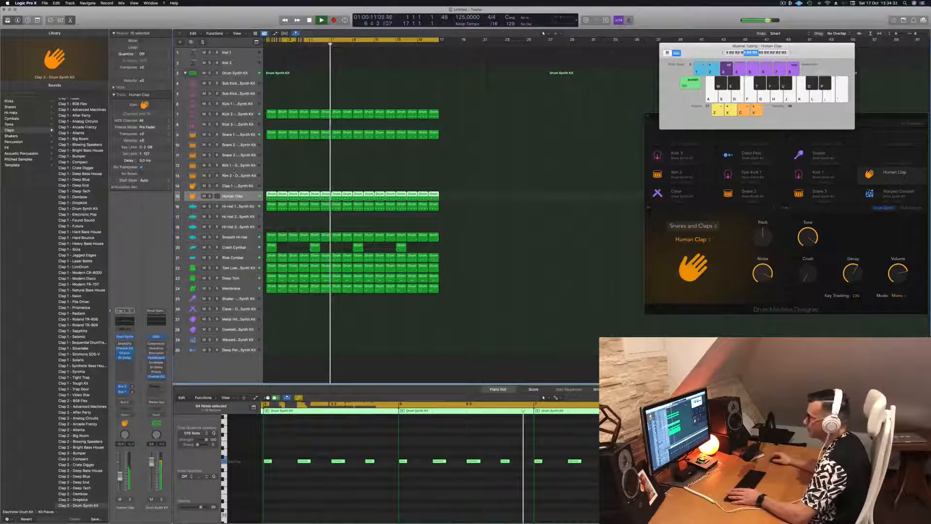
# Move the one-bar Human Clap region at bar 1 onto the Shaker track at the same position.
pyautogui.click(576, 265)
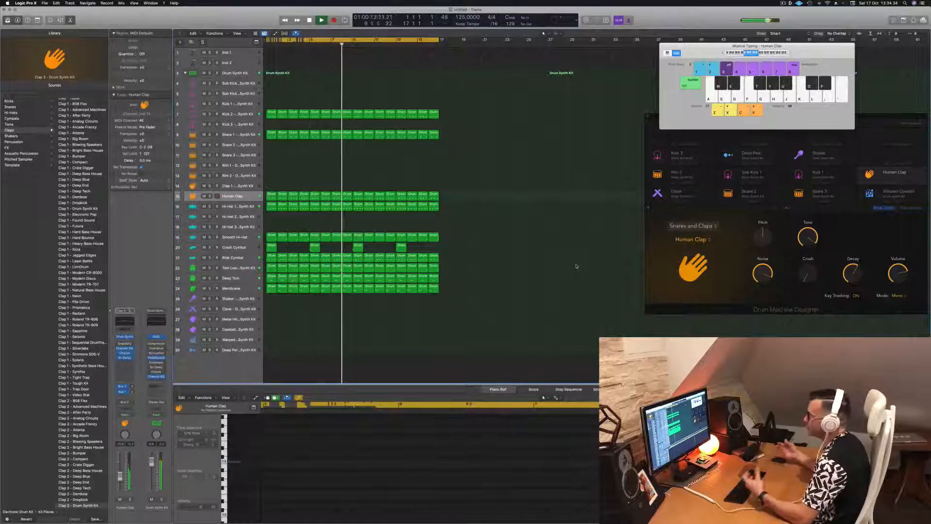
pyautogui.click(252, 289)
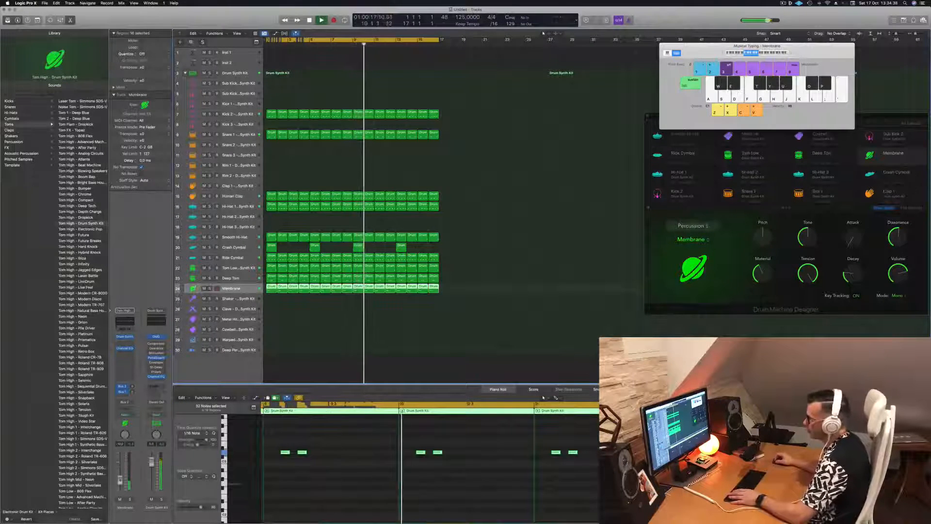
pyautogui.click(271, 314)
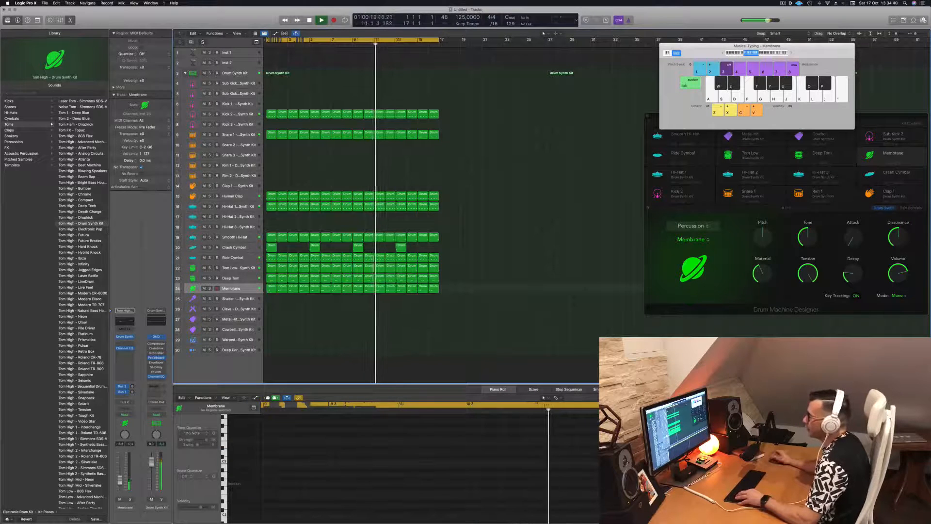
pyautogui.moveTo(272, 194); pyautogui.dragTo(270, 304)
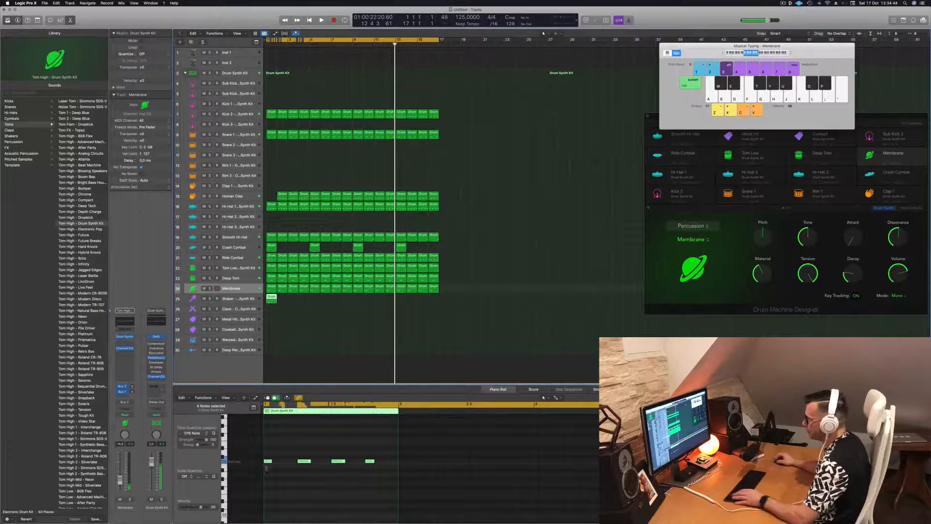
# Duplicate the four notes in the Shaker region into the gaps between them and play the resulting pattern.
pyautogui.moveTo(267, 455); pyautogui.dragTo(439, 495)
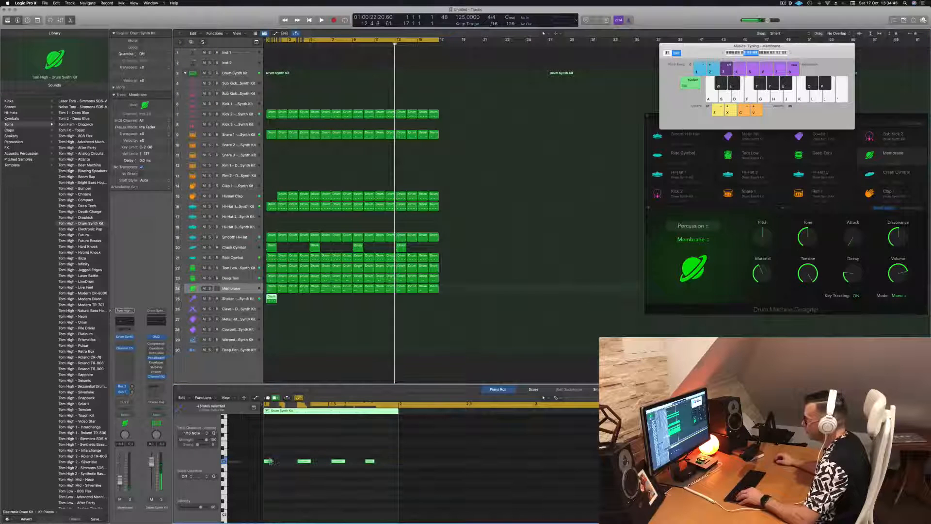
pyautogui.moveTo(270, 462); pyautogui.dragTo(289, 468)
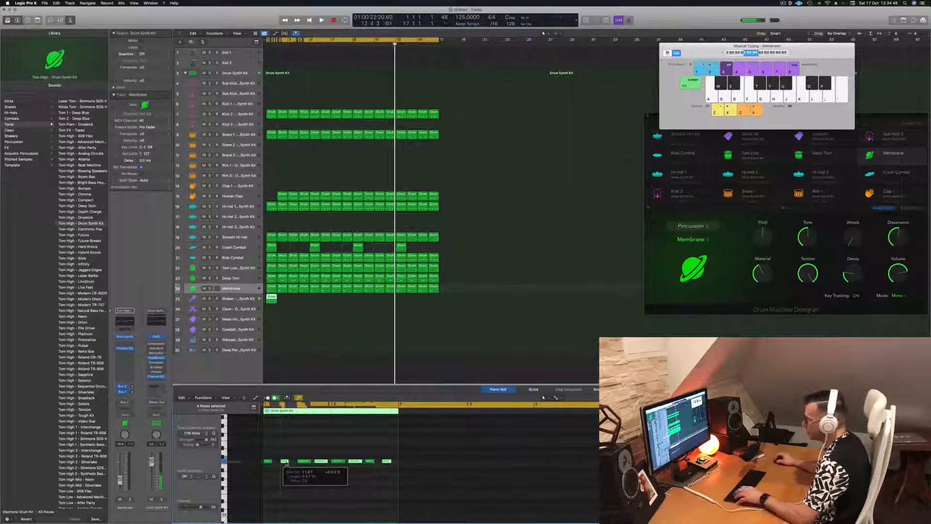
pyautogui.press('space')
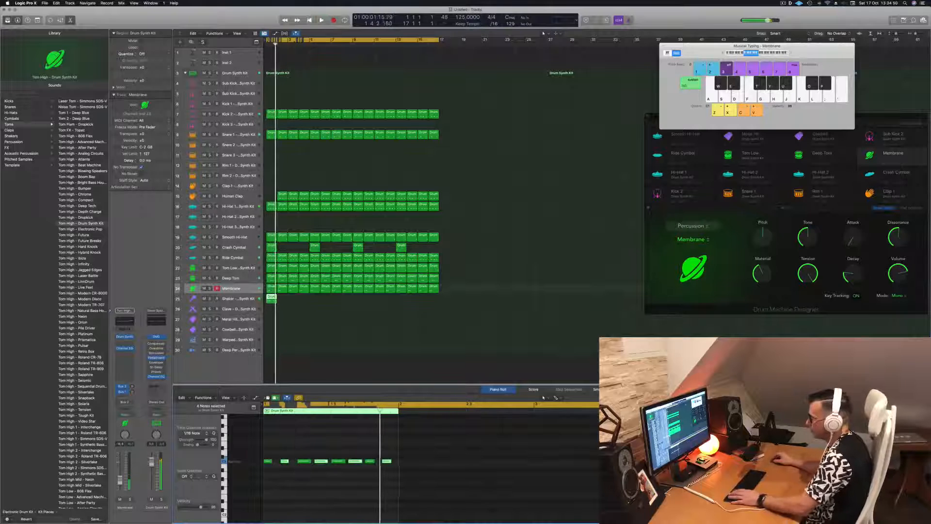
# Repeat the one-bar Shaker region until it fills all 16 bars and play the beat.
pyautogui.click(271, 301)
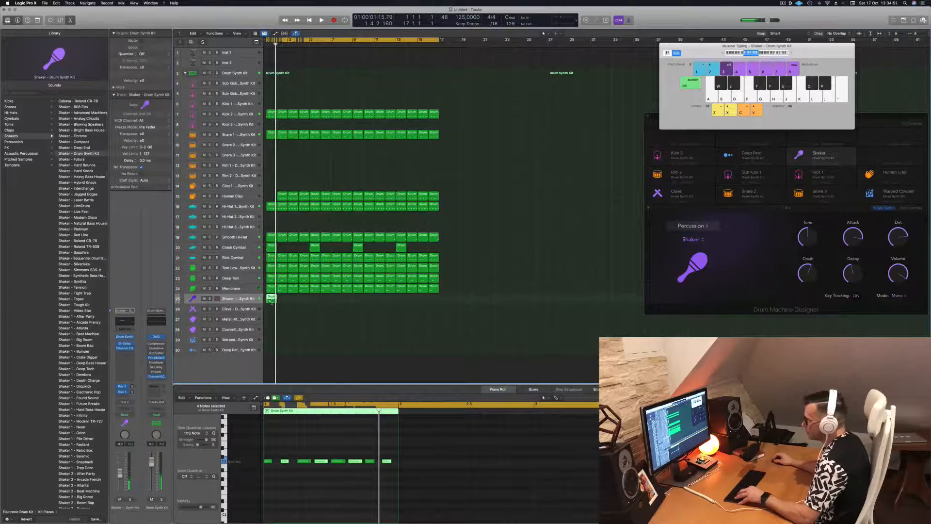
pyautogui.moveTo(271, 303); pyautogui.dragTo(360, 302)
pyautogui.press('space')
pyautogui.click(238, 298)
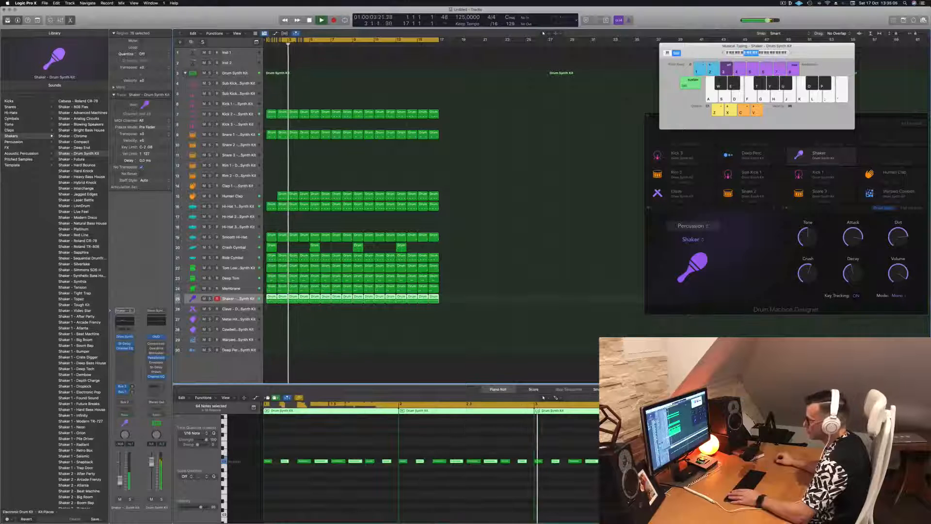
# Open the Shaker's Drum Synth window and turn its Decay down to a short setting while replaying from the start.
pyautogui.click(125, 336)
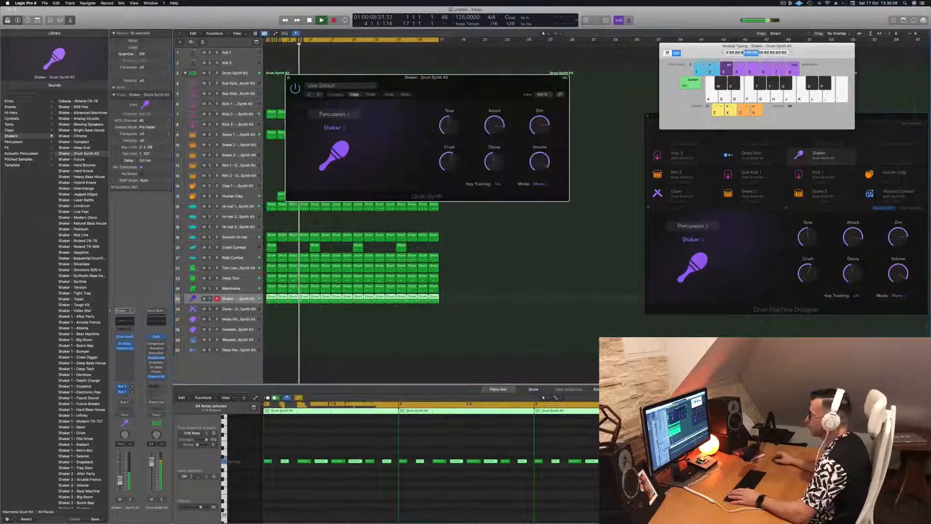
pyautogui.press('Return')
pyautogui.moveTo(434, 81); pyautogui.dragTo(430, 89)
pyautogui.press('Return')
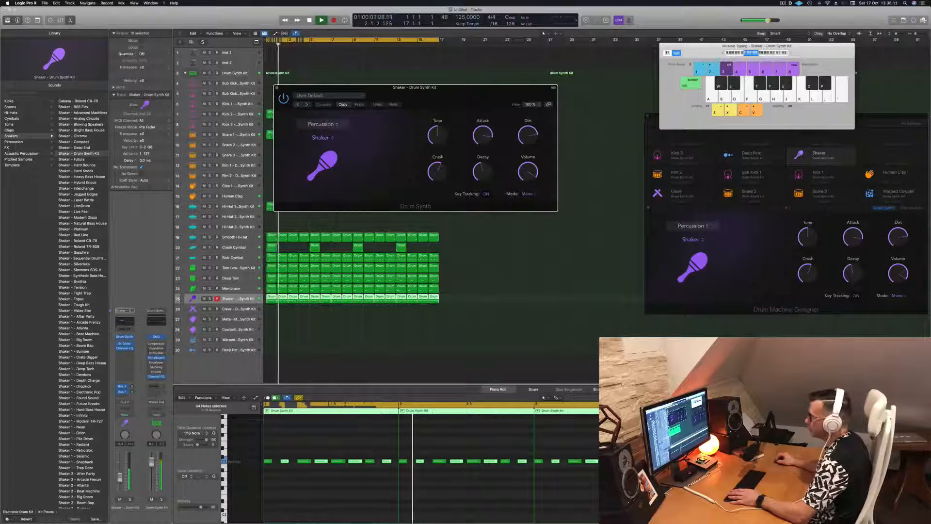
pyautogui.press('Return')
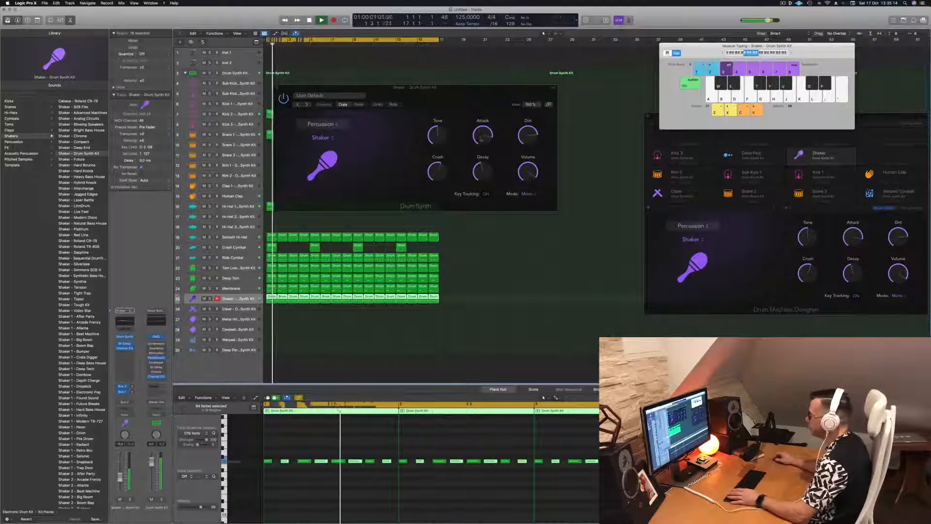
pyautogui.moveTo(479, 173); pyautogui.dragTo(480, 197)
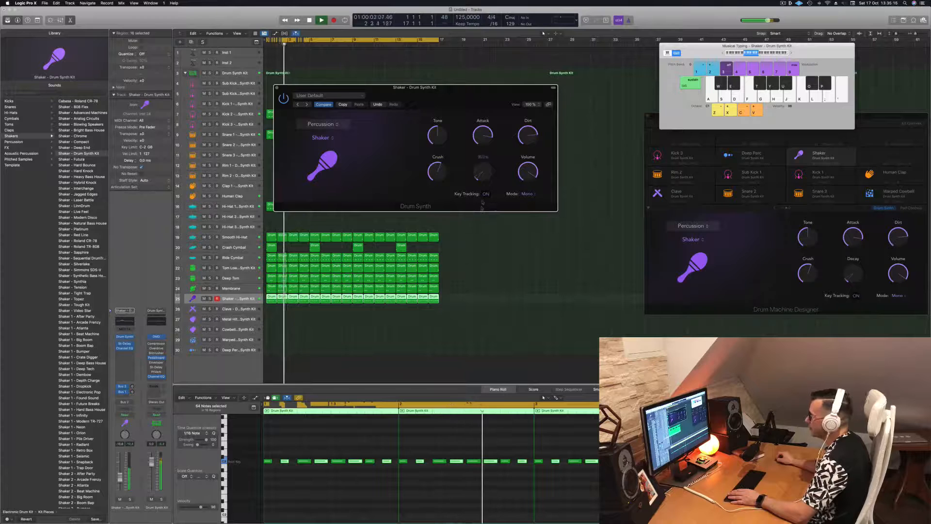
pyautogui.press('Return')
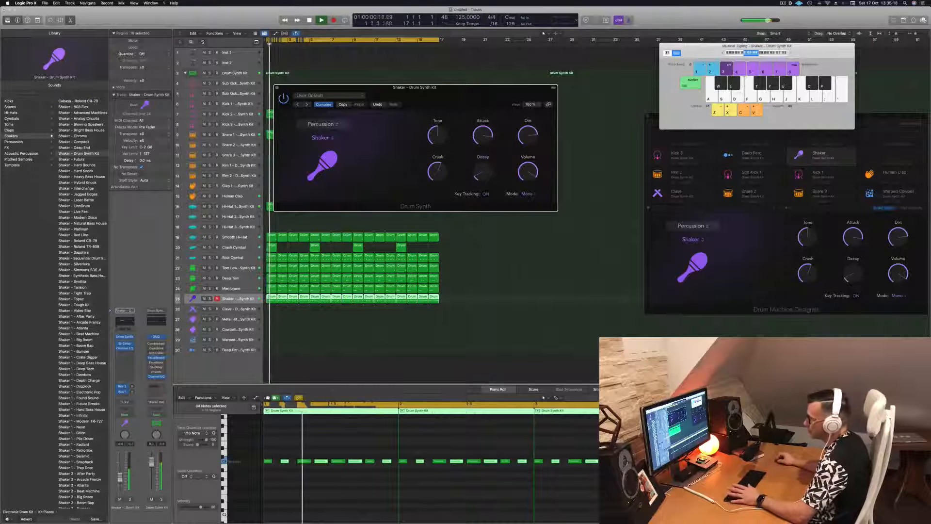
# Compare the beat with the Shaker muted and unmuted, close its Drum Synth window, and deselect the regions.
pyautogui.click(238, 299)
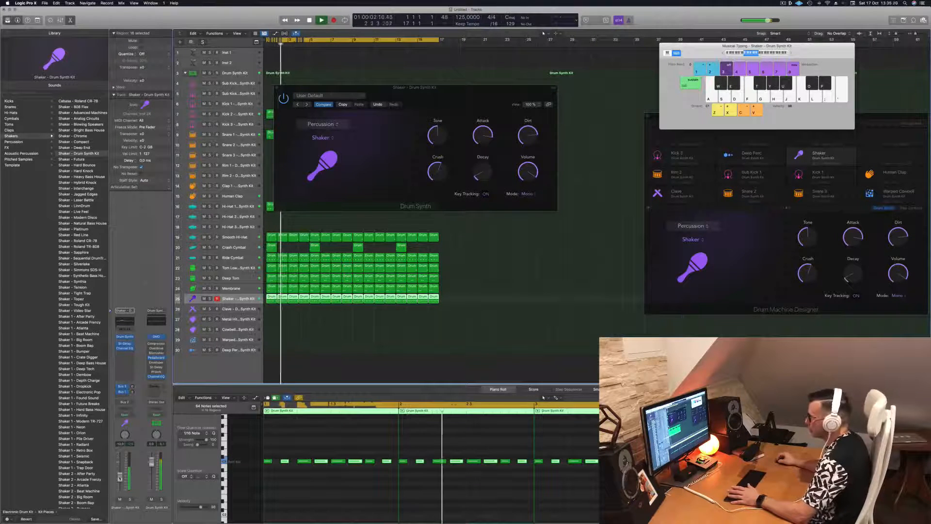
pyautogui.click(119, 499)
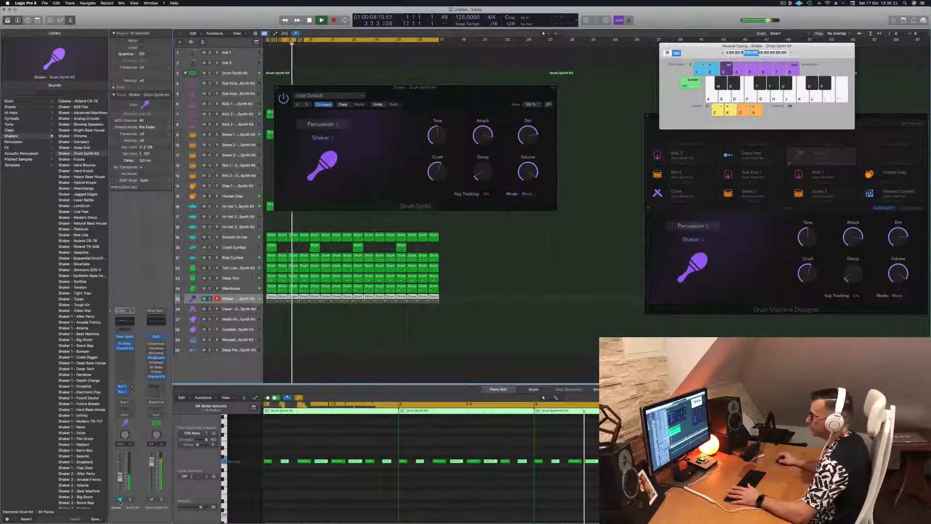
pyautogui.click(120, 499)
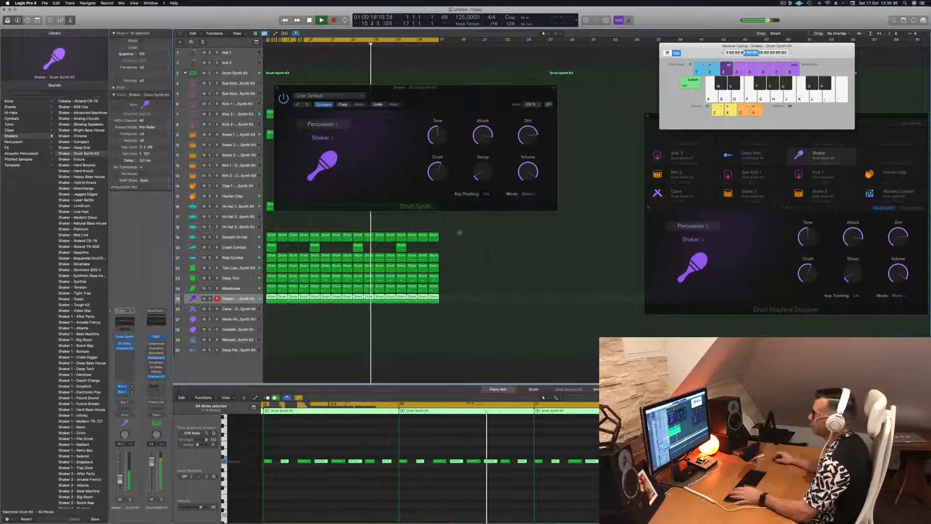
pyautogui.moveTo(472, 90); pyautogui.dragTo(505, 187)
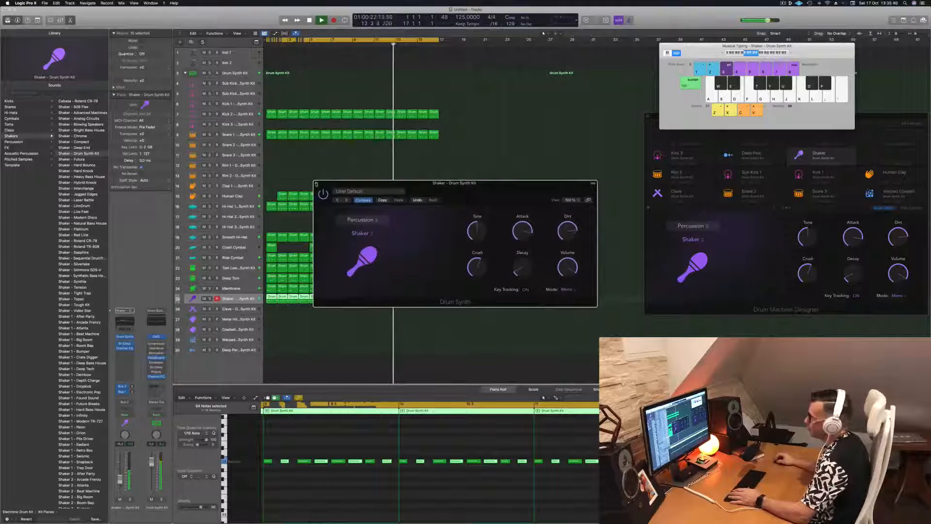
pyautogui.click(316, 183)
pyautogui.click(333, 159)
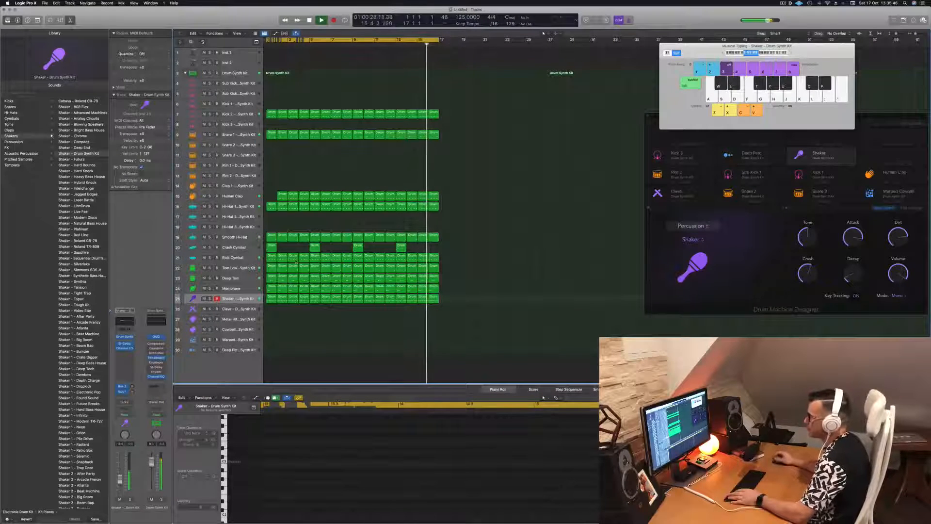
# Copy the bar 1 Crash Cymbal region onto the Clave track at bar 2, raise its note, and play it.
pyautogui.click(270, 246)
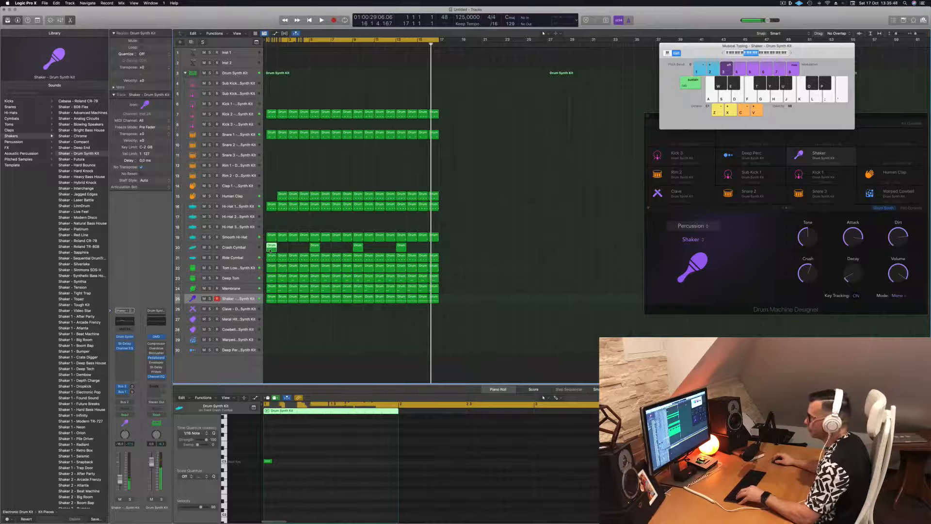
pyautogui.moveTo(270, 250); pyautogui.dragTo(281, 309)
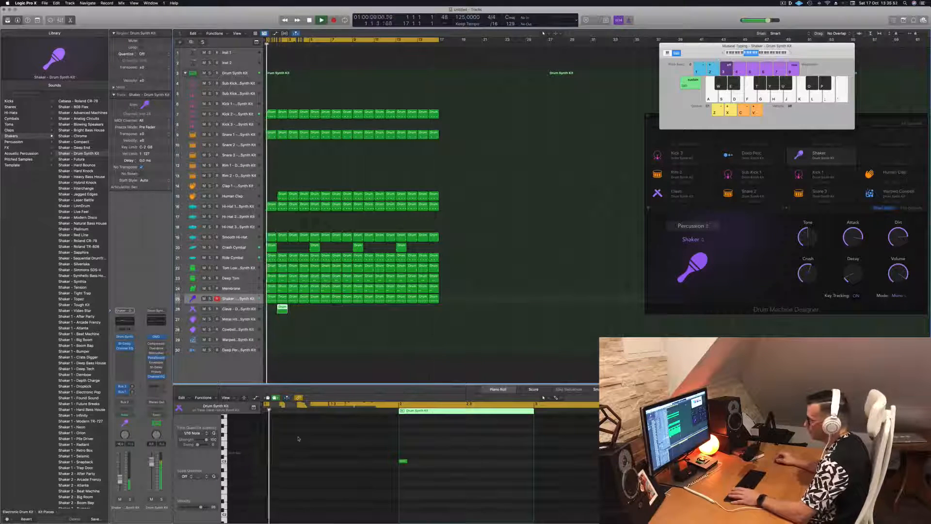
pyautogui.press('space')
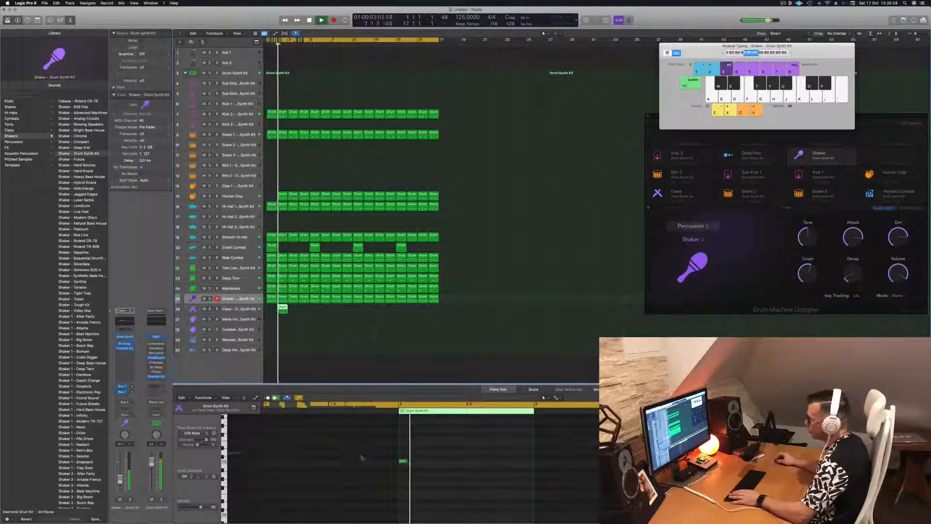
pyautogui.moveTo(380, 447); pyautogui.dragTo(415, 473)
pyautogui.press('space')
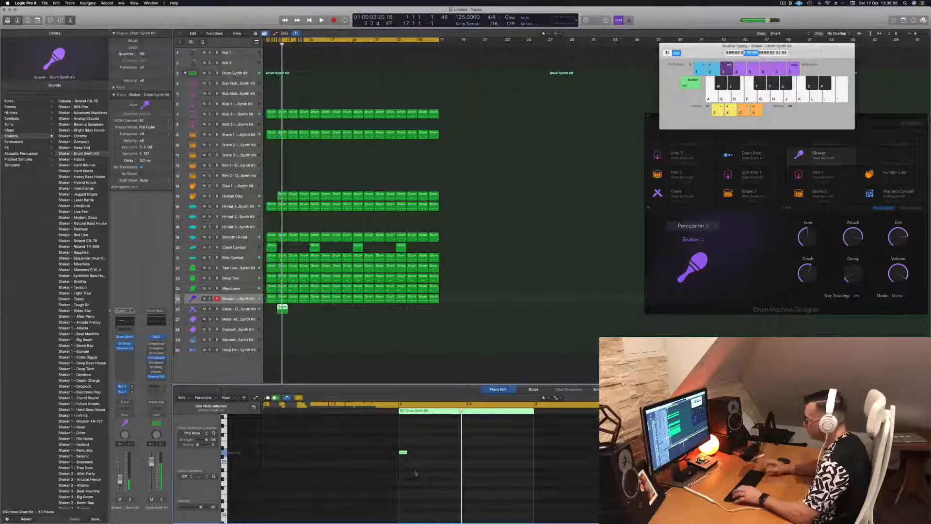
pyautogui.press('space')
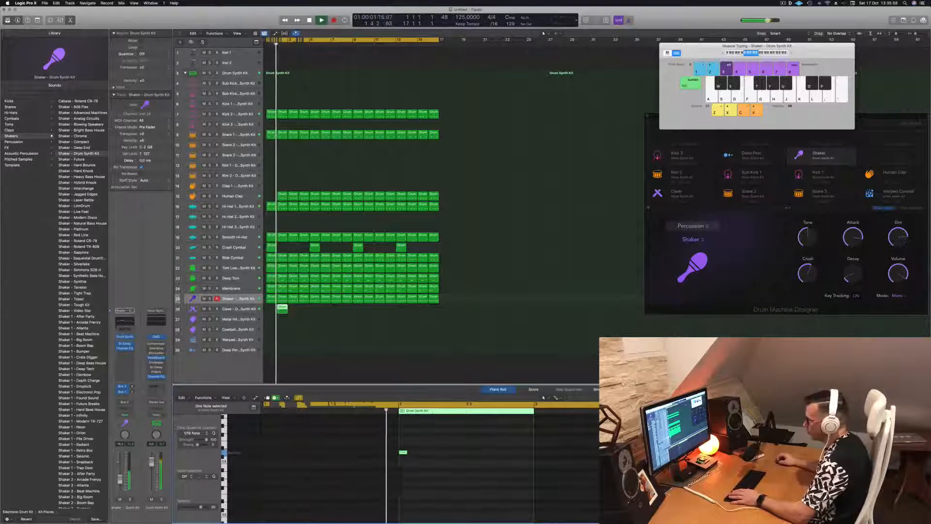
# Repeat the Clave region on every second bar from bar 2 to bar 16 and listen to the beat.
pyautogui.click(240, 309)
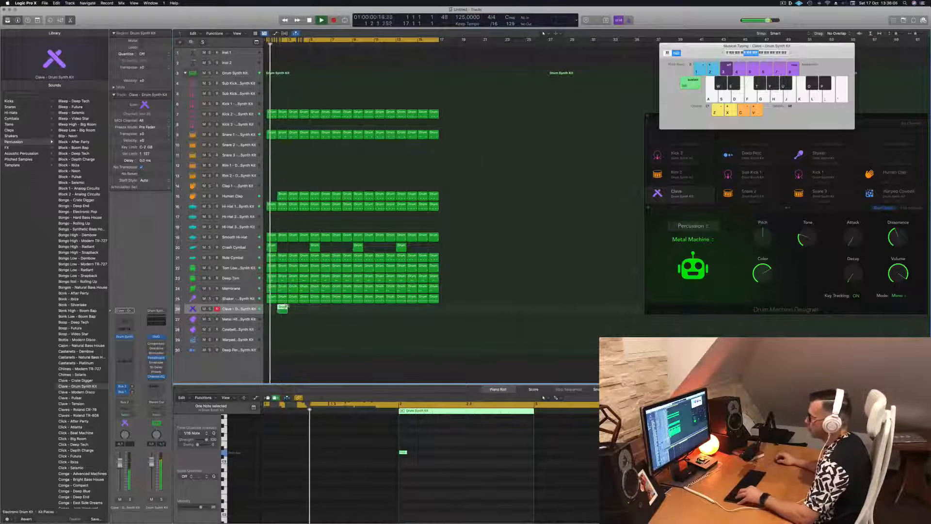
pyautogui.moveTo(283, 308); pyautogui.dragTo(366, 318)
pyautogui.hscroll(-2, 364, 327)
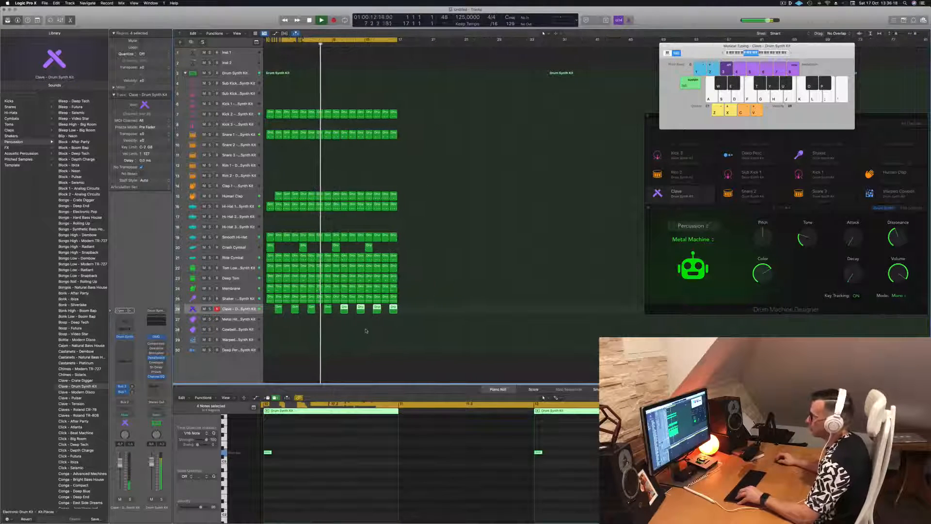
pyautogui.click(358, 339)
pyautogui.scroll(-1, 358, 339)
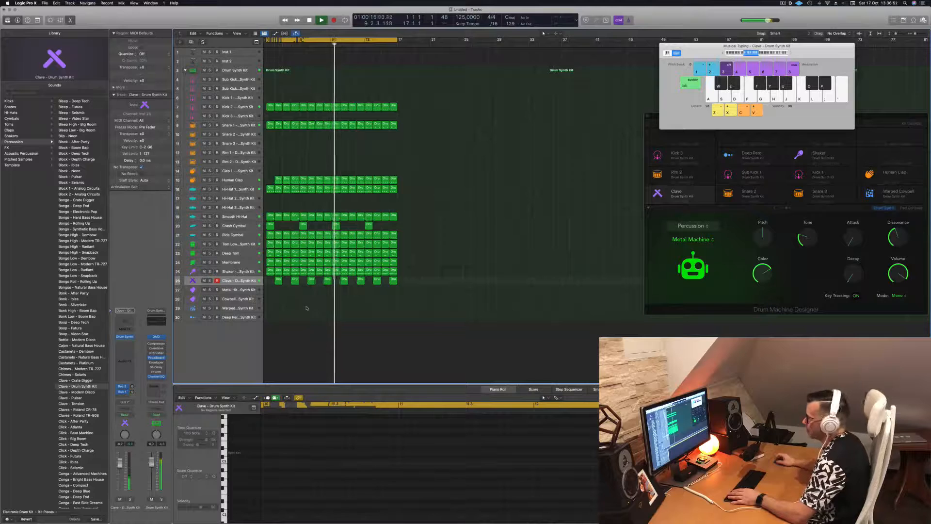
pyautogui.press('space')
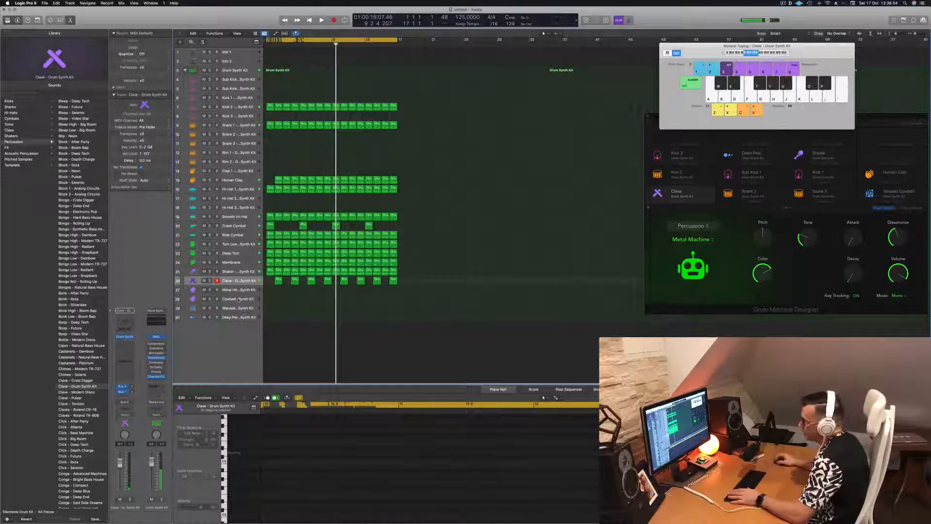
# Audition the Cowbell track's sound, and replay the beat from the start with the Kick 2 track selected.
pyautogui.click(239, 299)
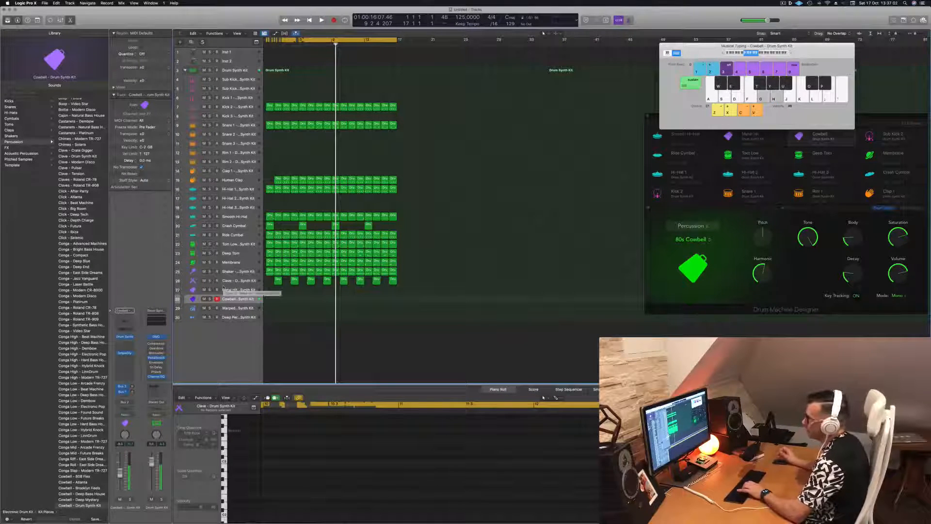
pyautogui.press('Return')
pyautogui.press('space')
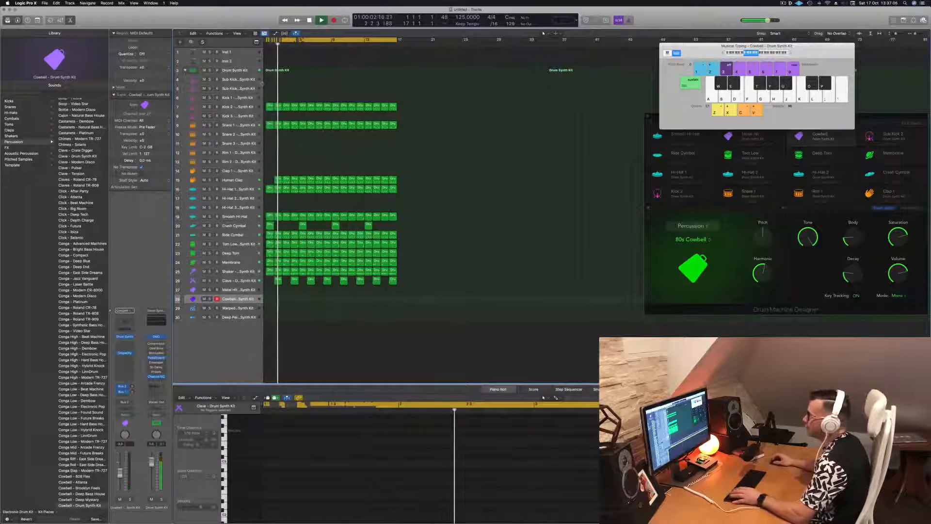
pyautogui.press('space')
pyautogui.click(245, 107)
pyautogui.press('Return')
pyautogui.press('space')
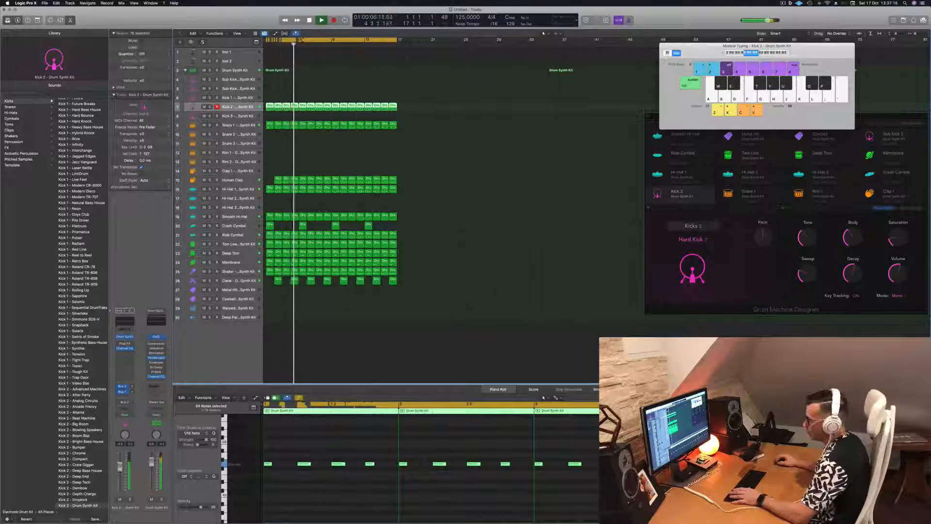
# Copy the bar 2 Human Clap region into the empty bar 1 and return to the start of the beat.
pyautogui.click(330, 373)
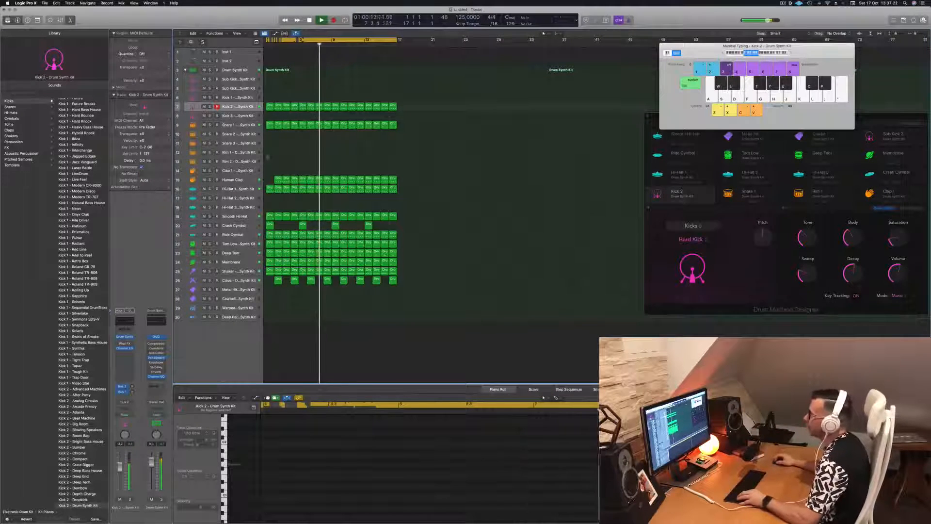
pyautogui.click(277, 179)
pyautogui.moveTo(277, 179); pyautogui.dragTo(270, 181)
pyautogui.click(296, 161)
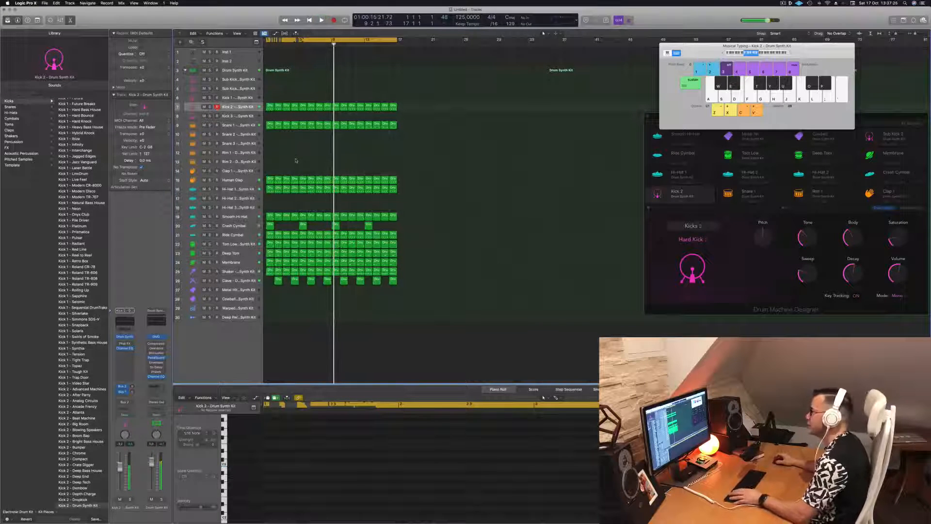
pyautogui.press('Return')
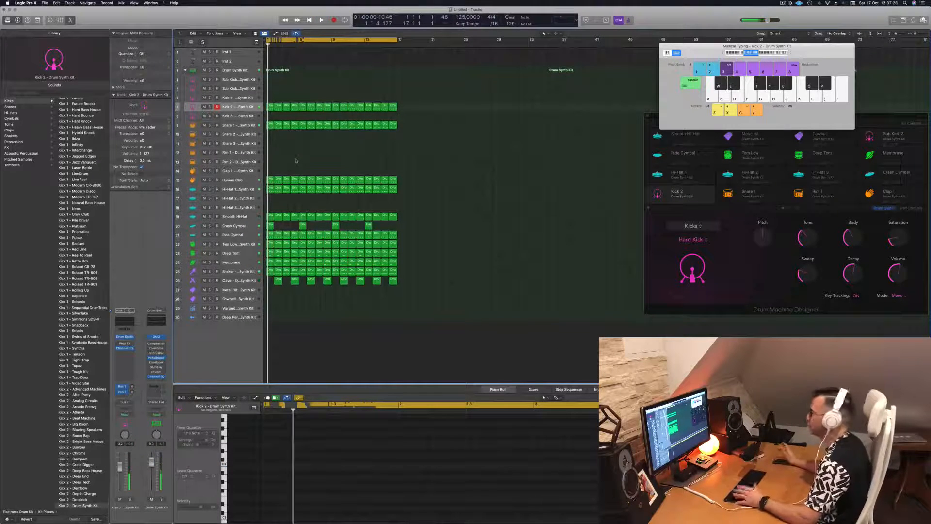